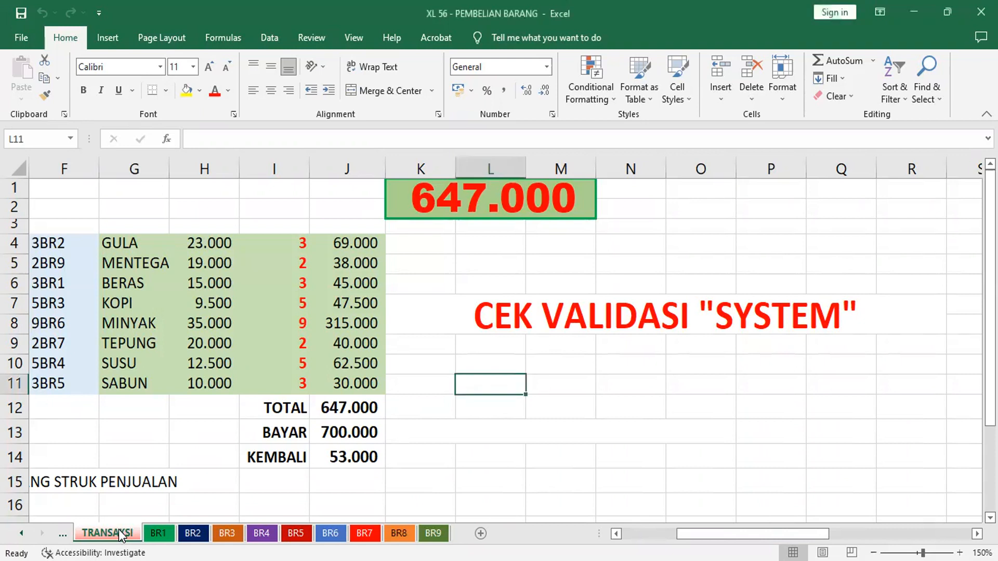
Rename the TRANSAKSI sheet as PENJUALAN.
right_click(119, 529)
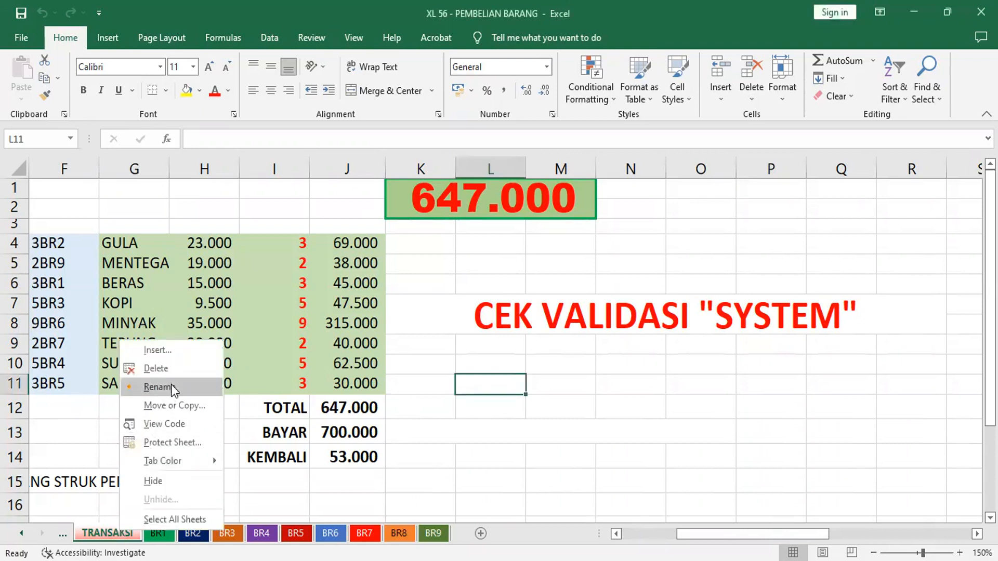
left_click(156, 388)
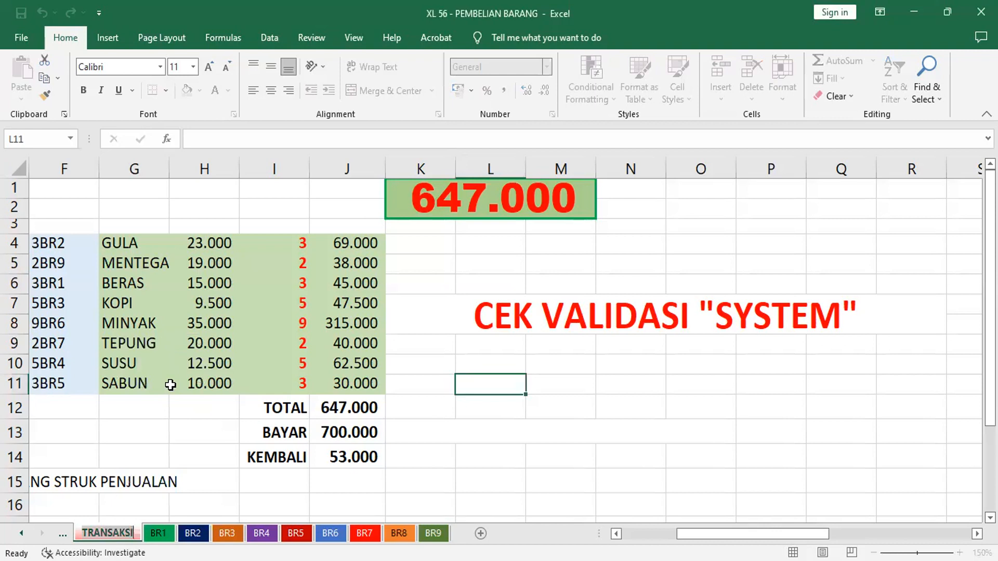
type("PE")
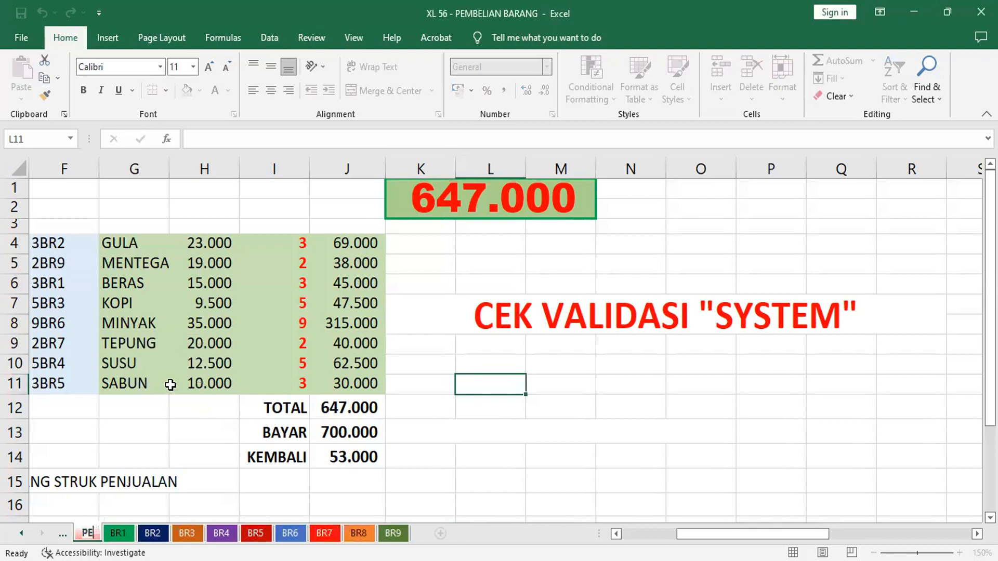
type("NJUALAN")
key("Return")
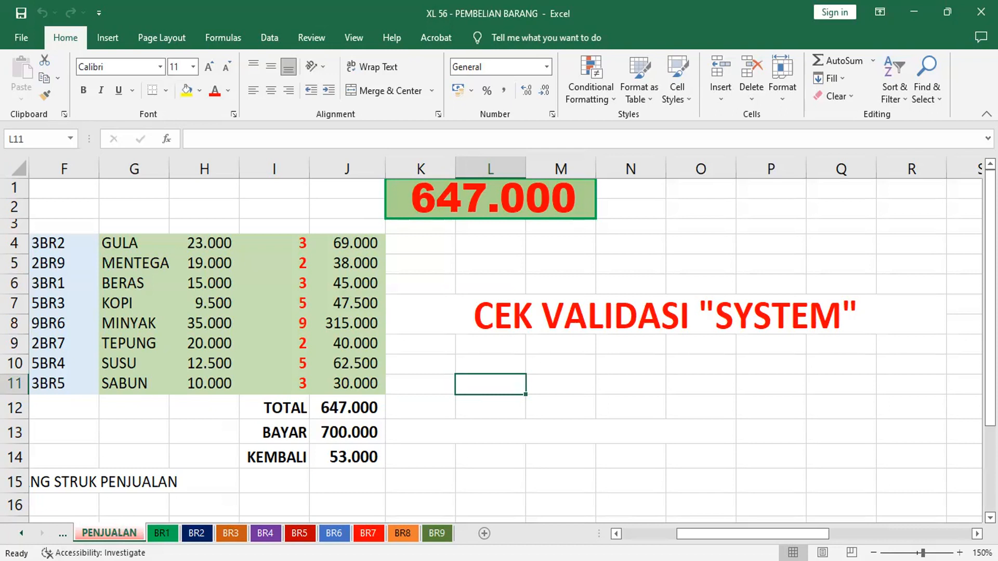
Insert a new worksheet before the PENJUALAN sheet and name it PEMBELIAN.
right_click(104, 533)
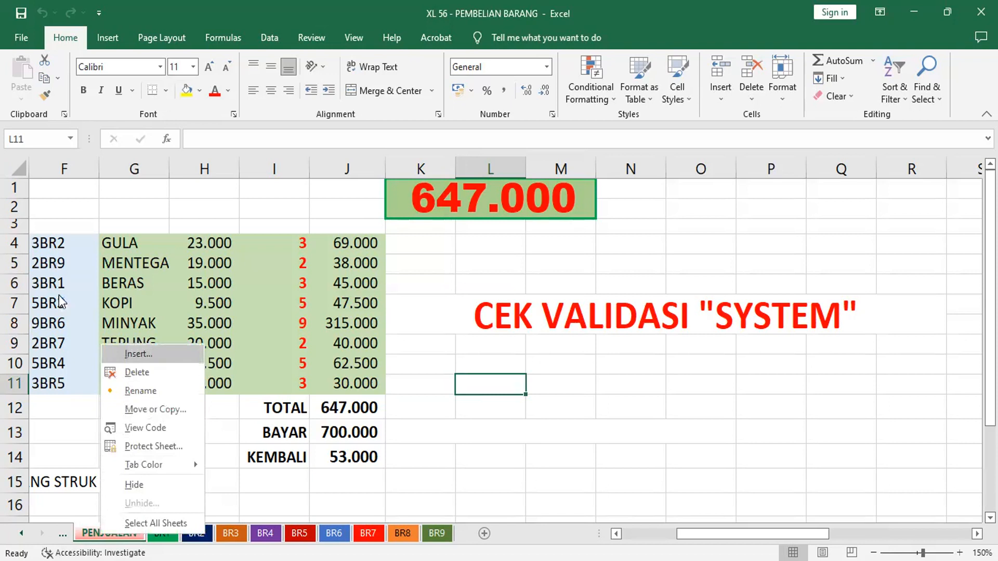
left_click(152, 354)
left_click(328, 474)
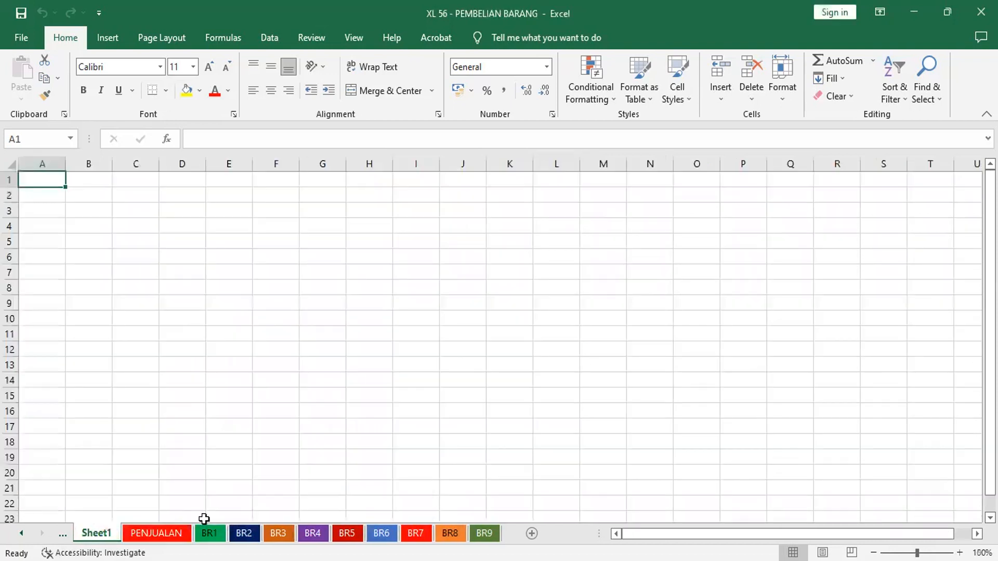
right_click(106, 534)
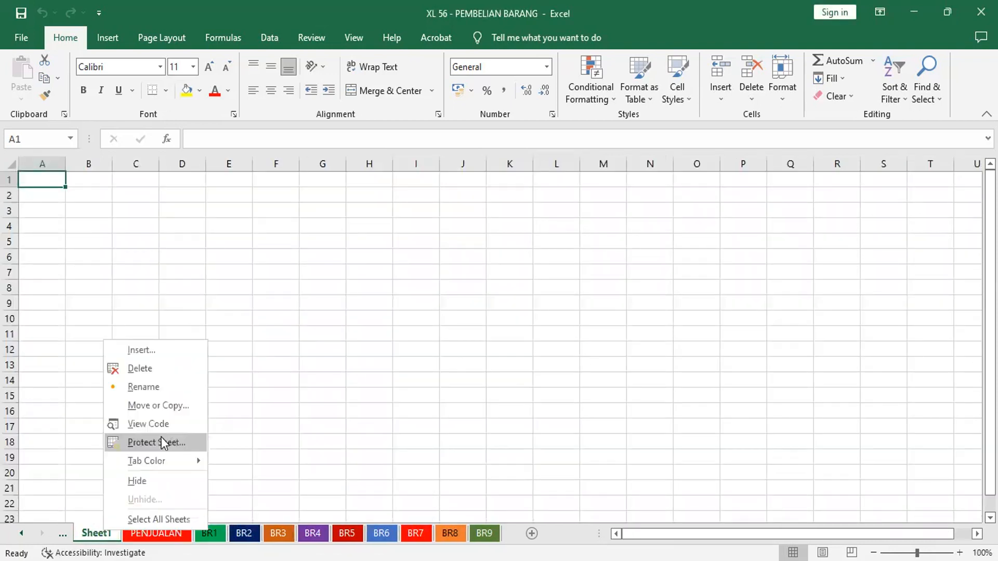
left_click(165, 387)
type("P")
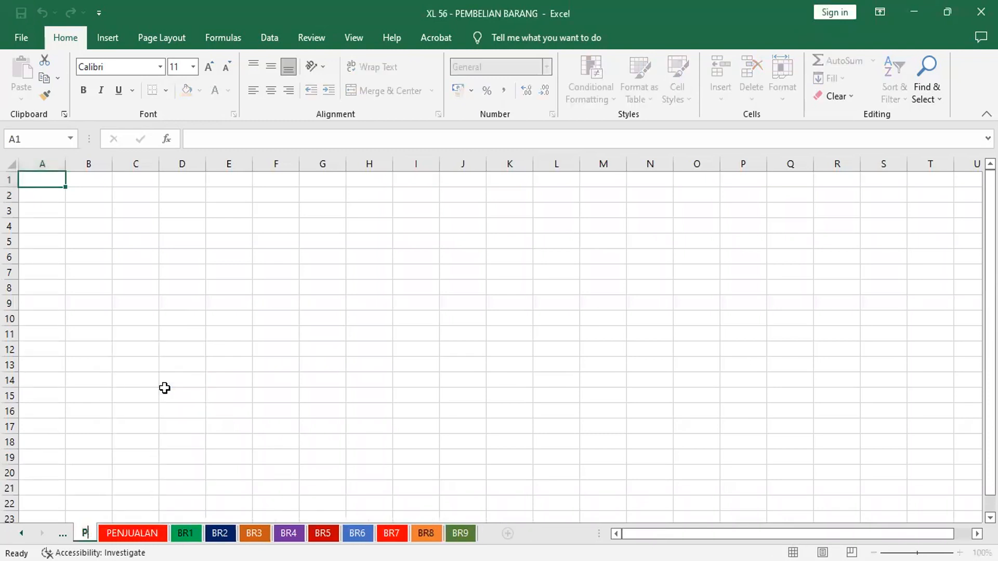
type("EMBELIAN")
key("Return")
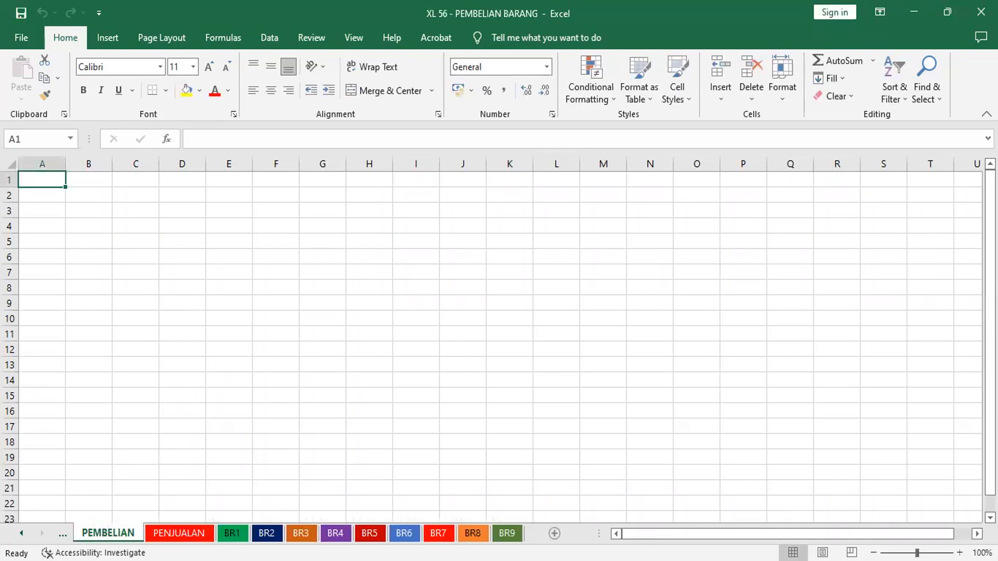
Set the PEMBELIAN sheet's tab colour to magenta from the standard colour palette and open the PENJUALAN sheet.
right_click(113, 533)
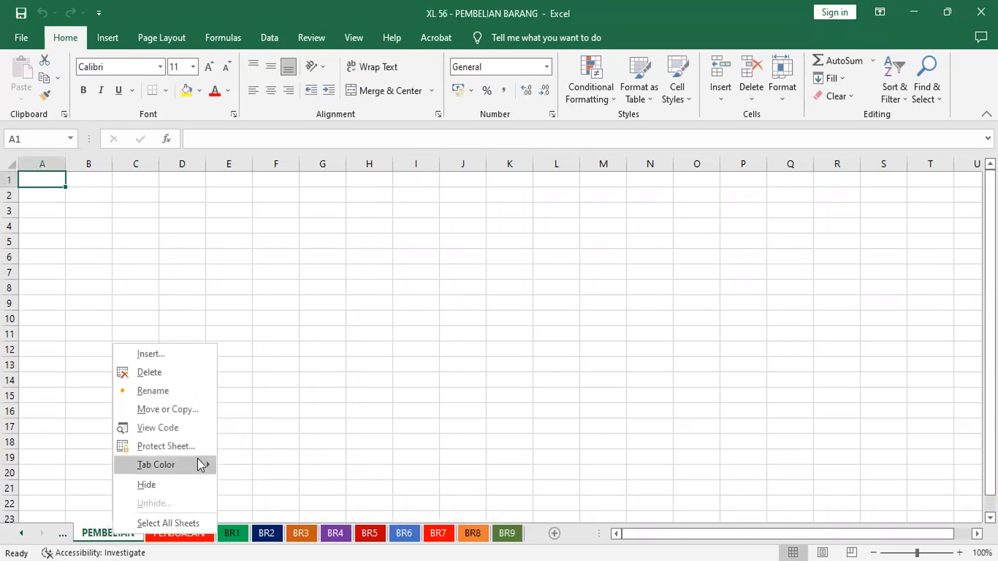
mouse_move(201, 464)
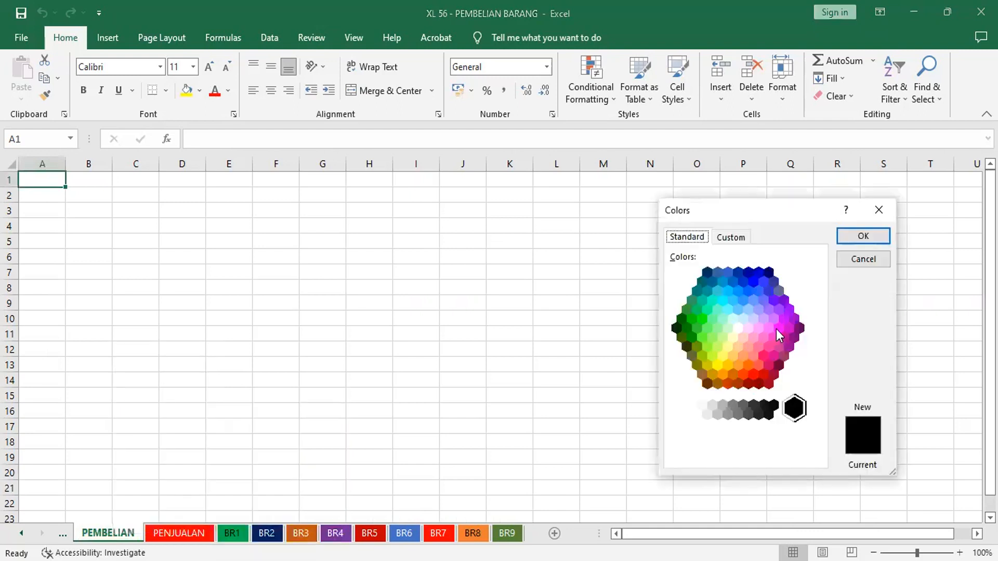
left_click(781, 327)
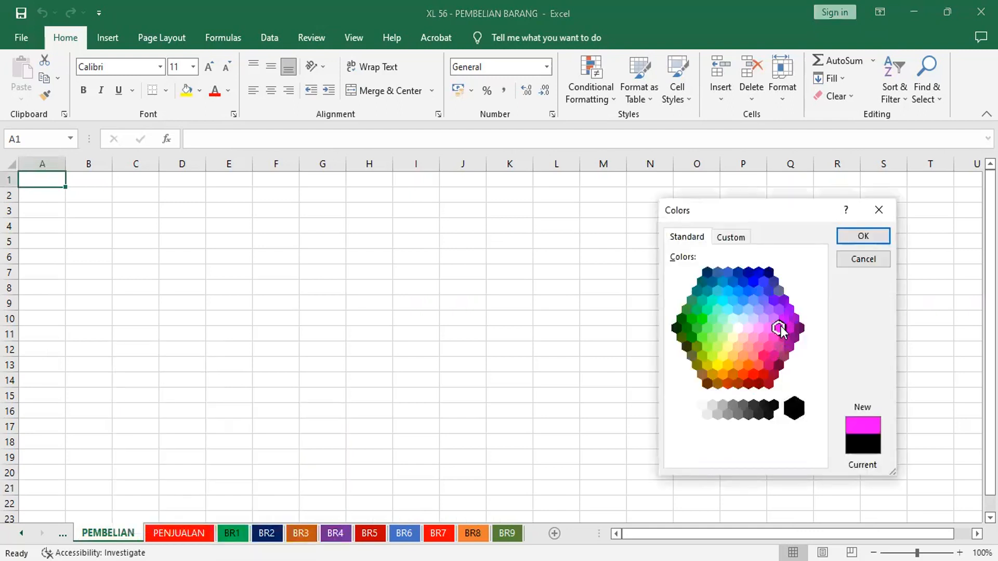
left_click(864, 237)
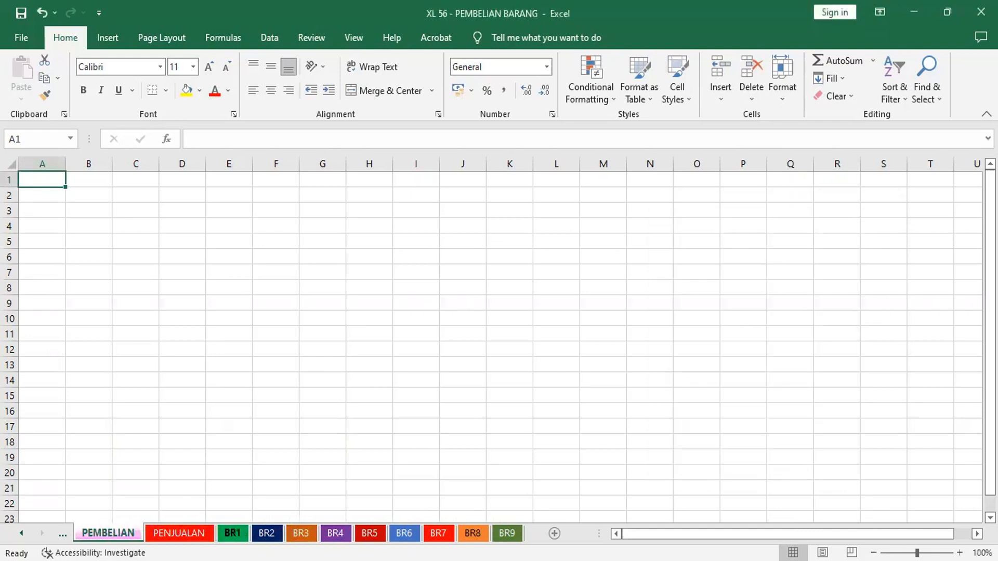
left_click(183, 532)
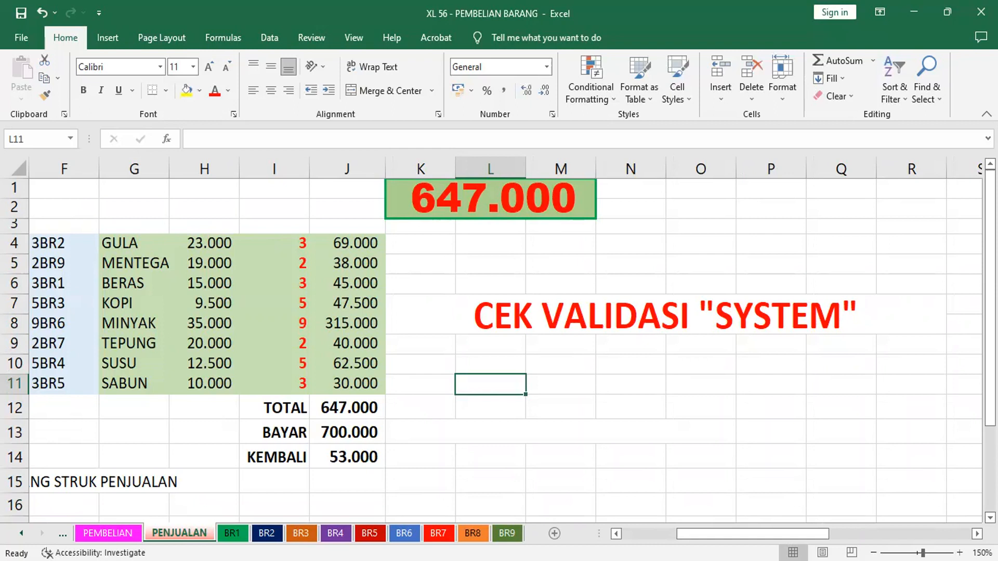
left_click(47, 242)
left_click_drag(47, 242, 352, 381)
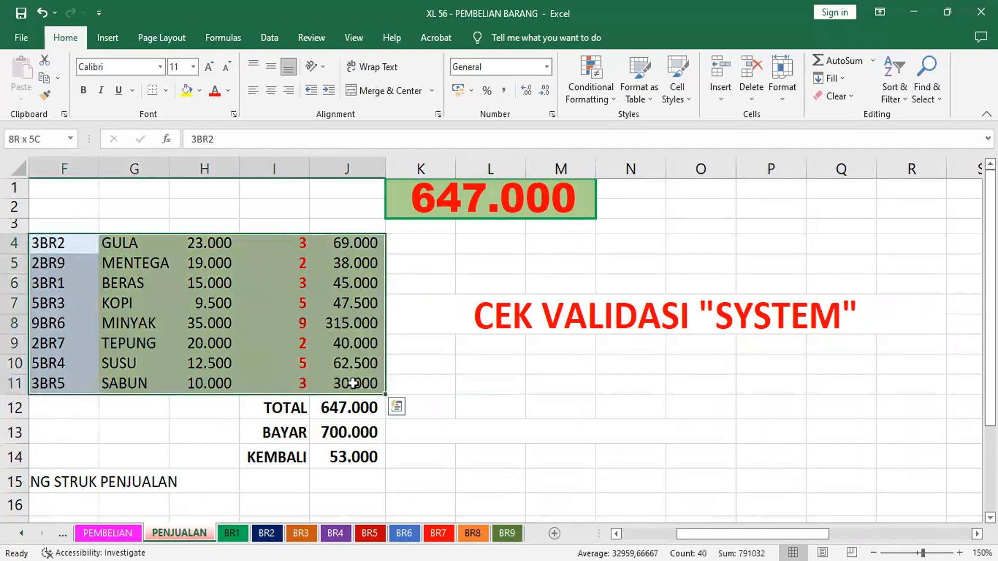
left_click(48, 79)
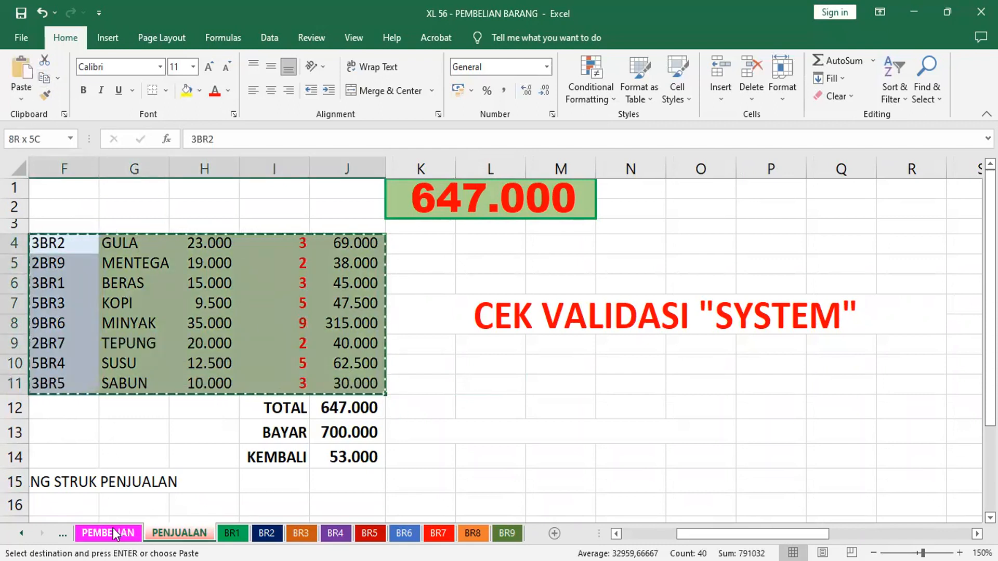
Copy the entire PENJUALAN sheet and paste it over the whole PEMBELIAN sheet.
left_click(17, 171)
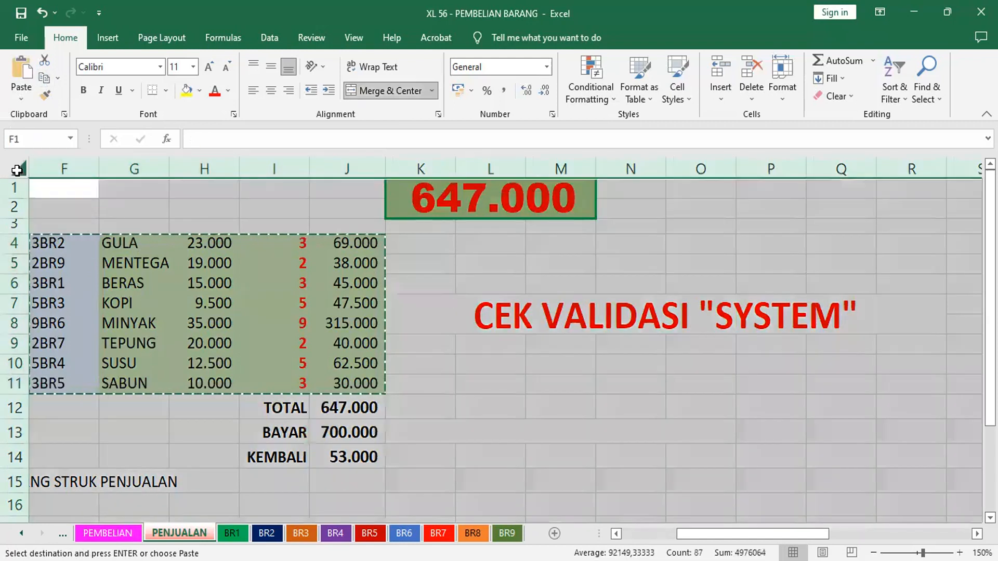
left_click(46, 79)
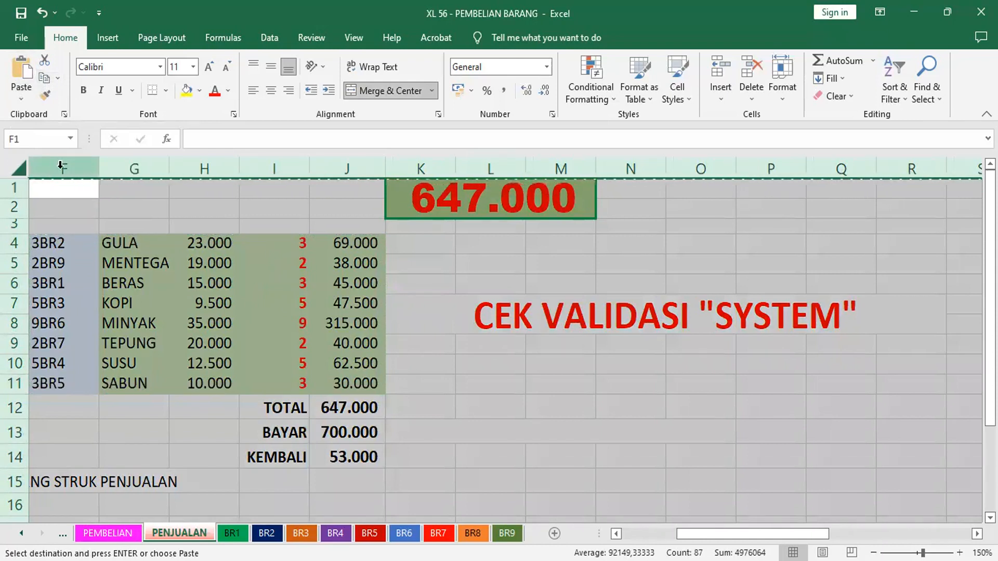
left_click(104, 532)
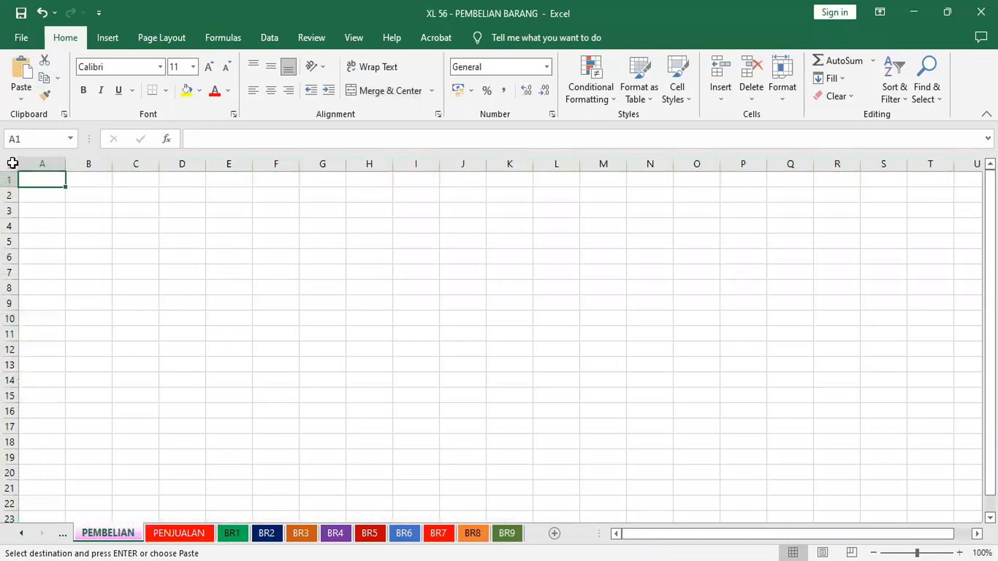
left_click(12, 162)
left_click(21, 70)
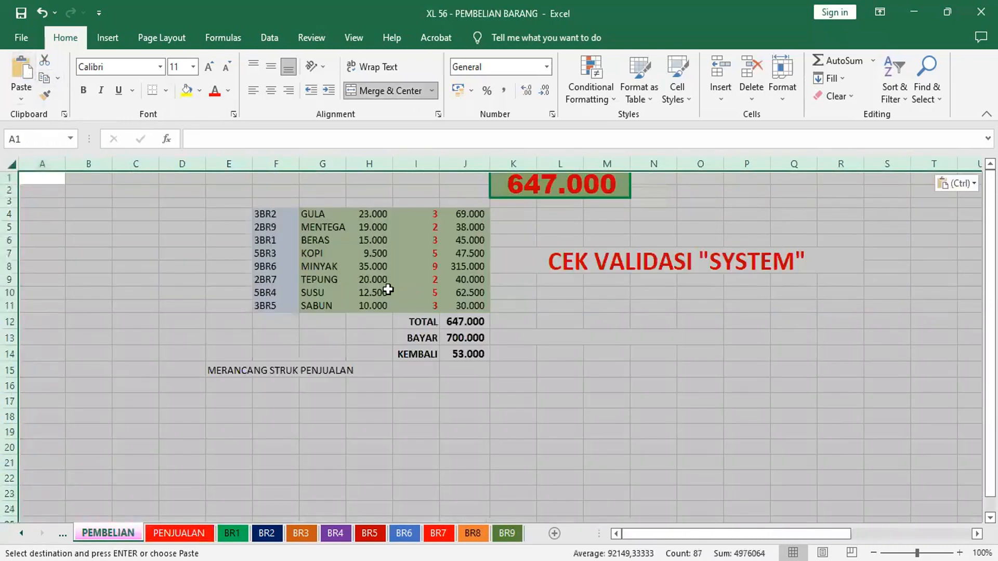
Deselect the whole-sheet selection in PENJUALAN and set the PEMBELIAN sheet's zoom to 150%.
left_click(178, 533)
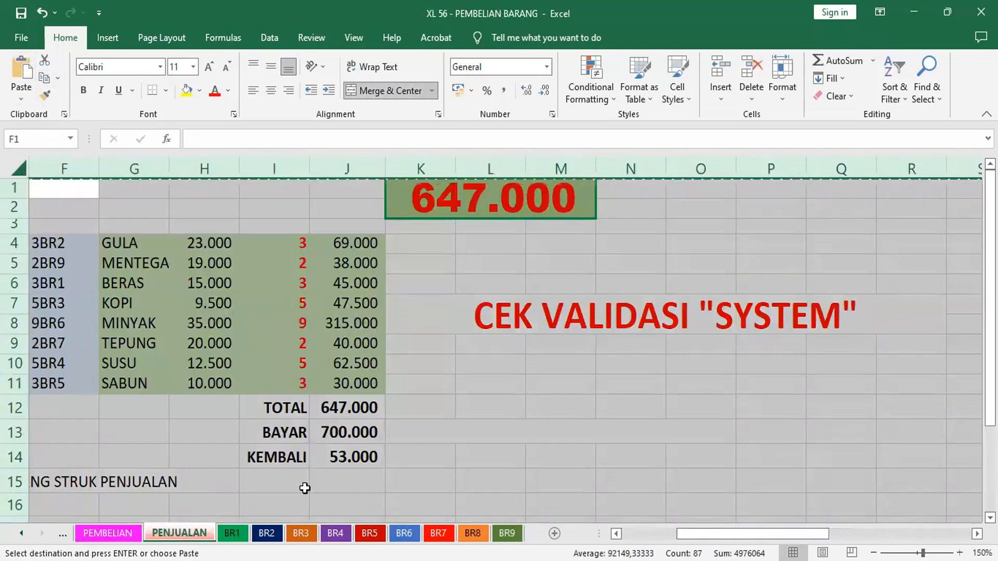
left_click(487, 378)
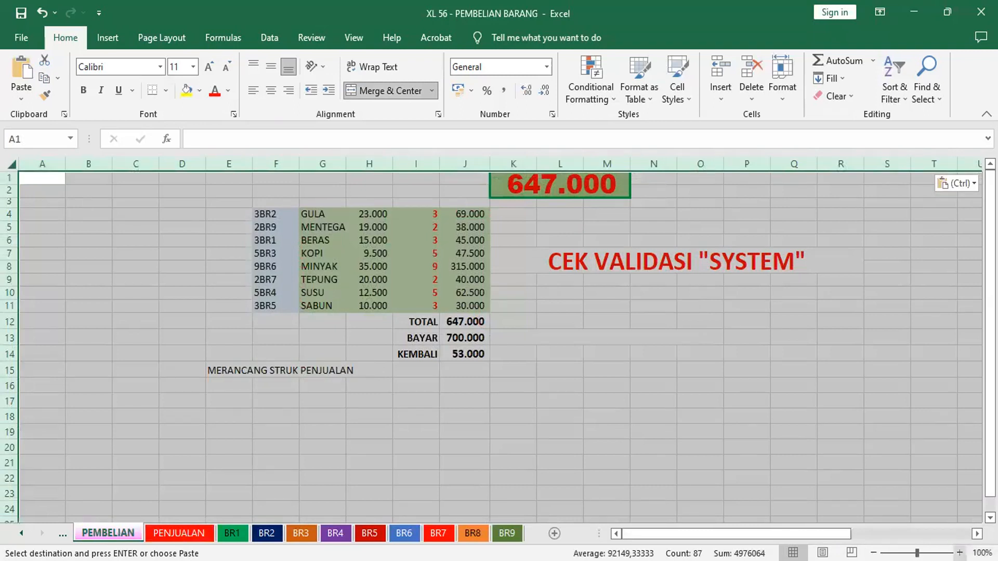
left_click(959, 553)
left_click(959, 554)
left_click(959, 553)
left_click(960, 553)
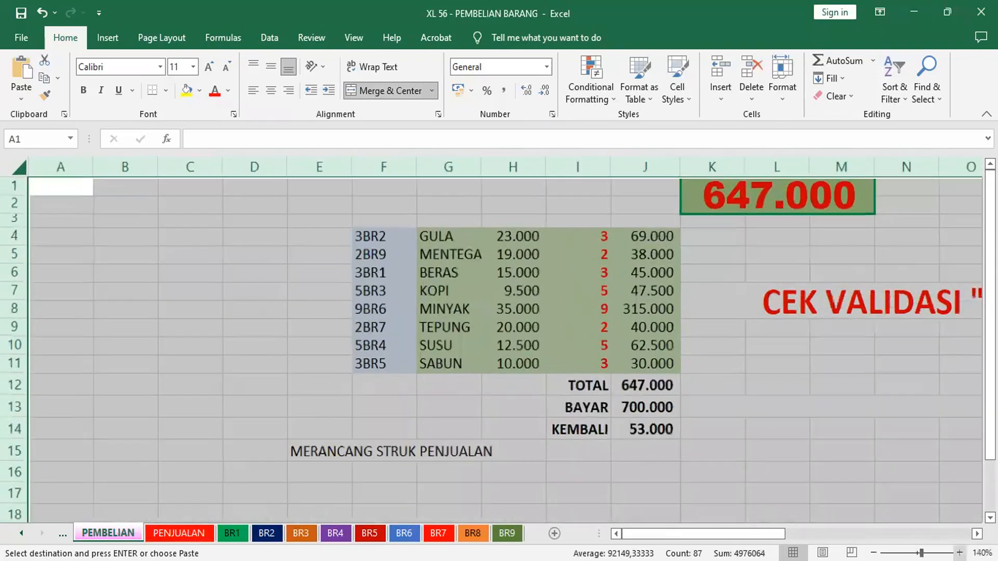
left_click(959, 554)
scroll(504, 337, "right", 3)
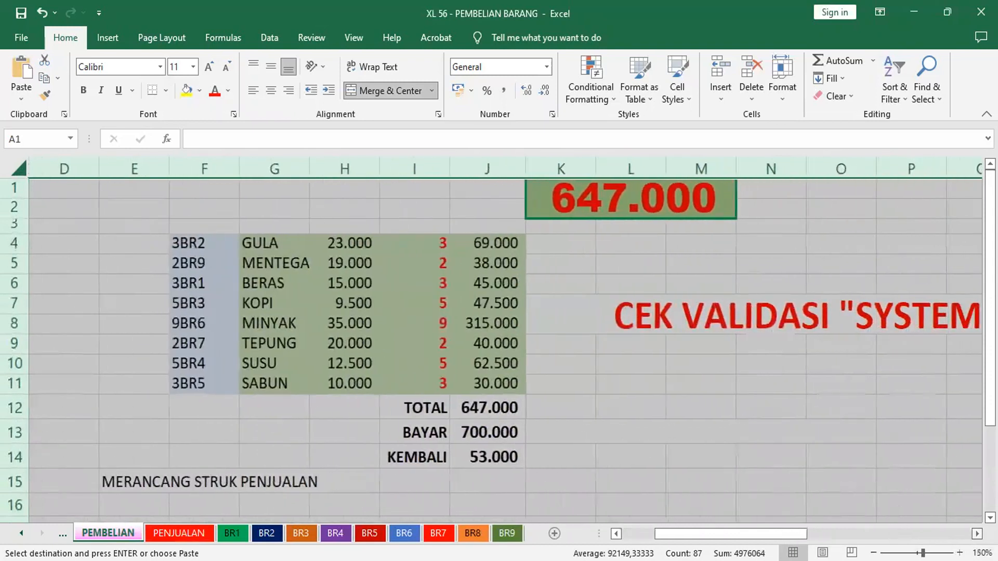
scroll(504, 338, "right", 1)
Clear the contents of row 15 and of the merged total cell K1 on the PEMBELIAN sheet.
left_click(11, 482)
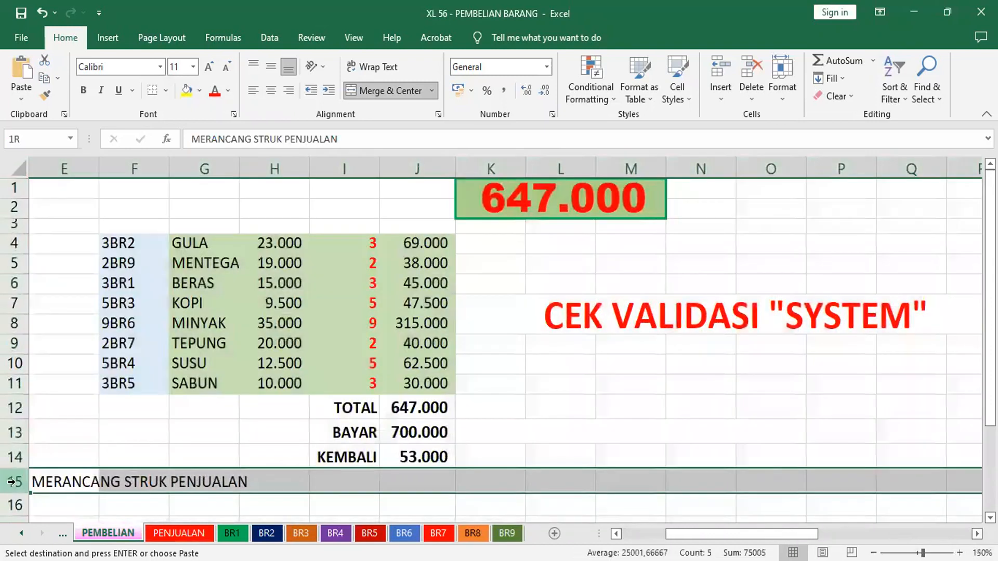
key("ctrl+z")
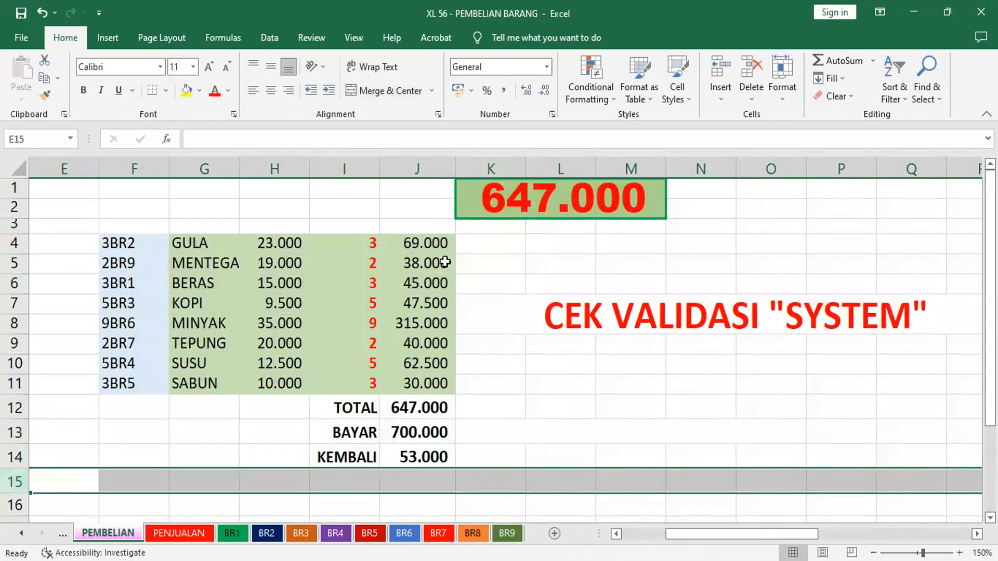
left_click(500, 197)
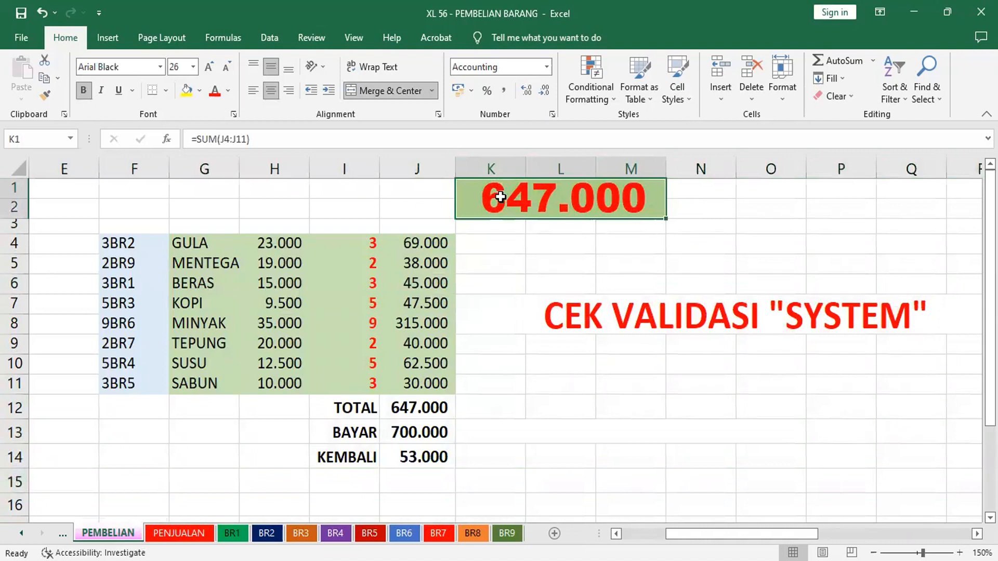
key("Delete")
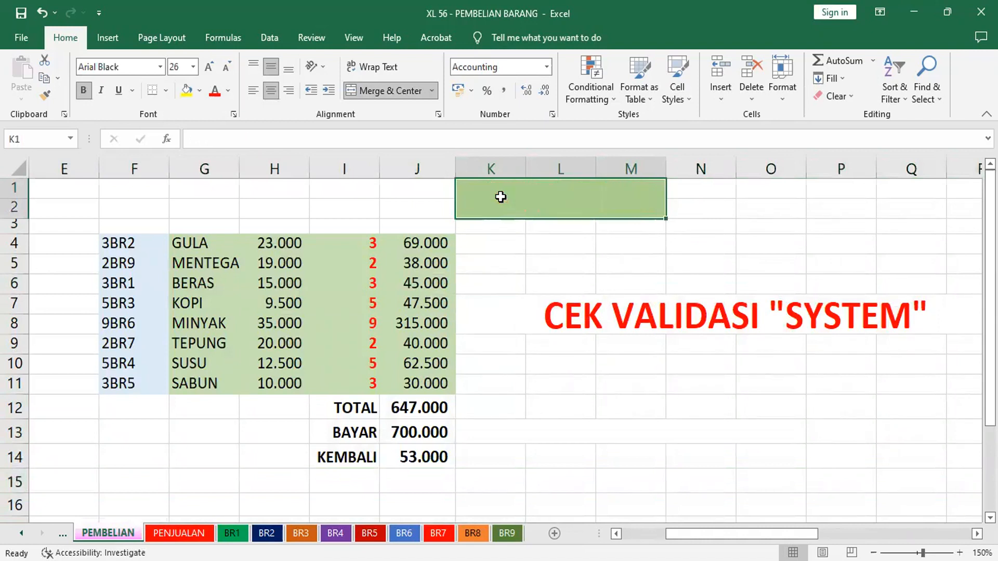
Remove the fill, border and merge from the former total cell K1:M2 by painting the format of blank cell O1 over it.
left_click(731, 202)
left_click(776, 191)
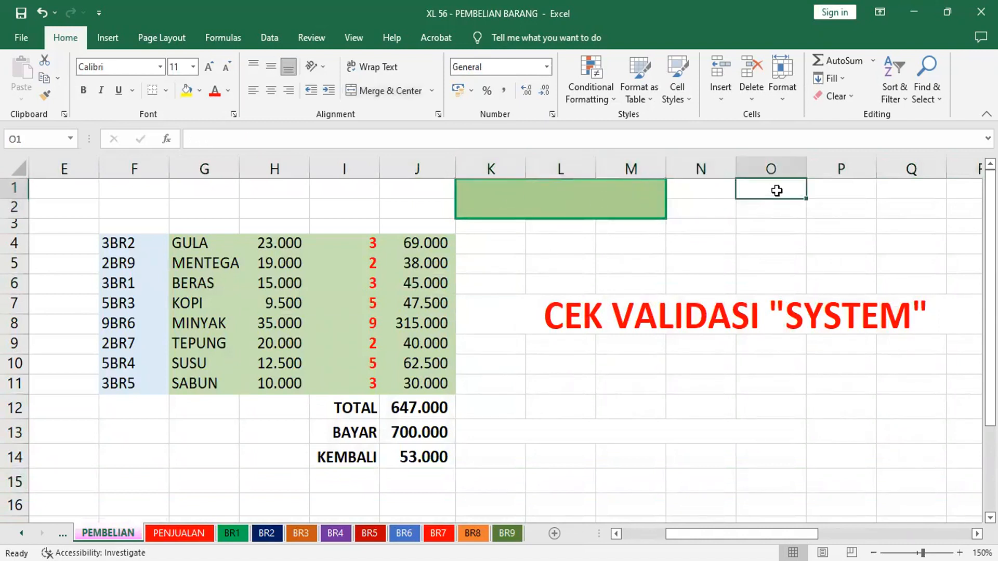
left_click(46, 96)
left_click_drag(468, 183, 723, 213)
left_click(800, 245)
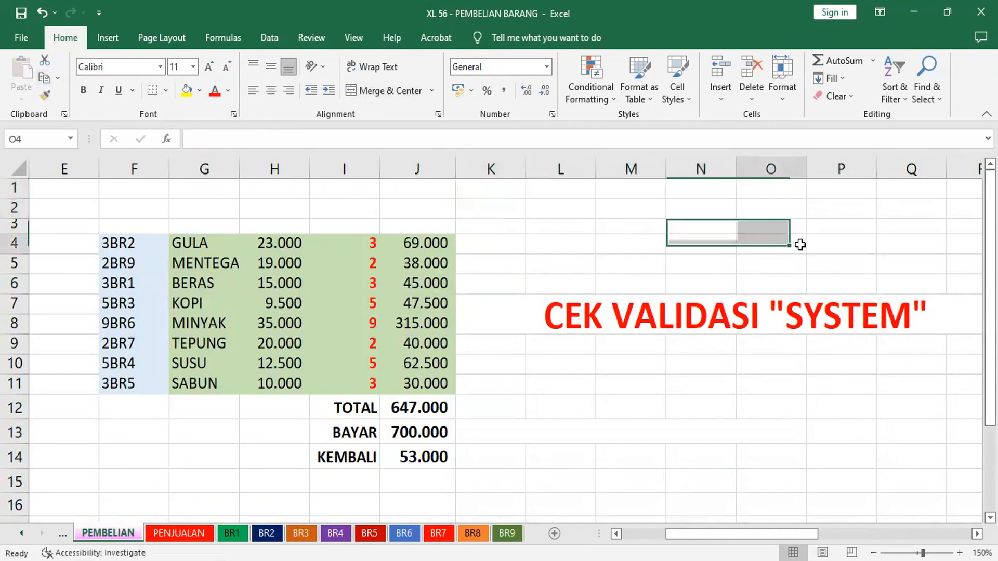
Replace the heading in merged cell K7 with "PEMBELIAN BARANG".
left_click(546, 319)
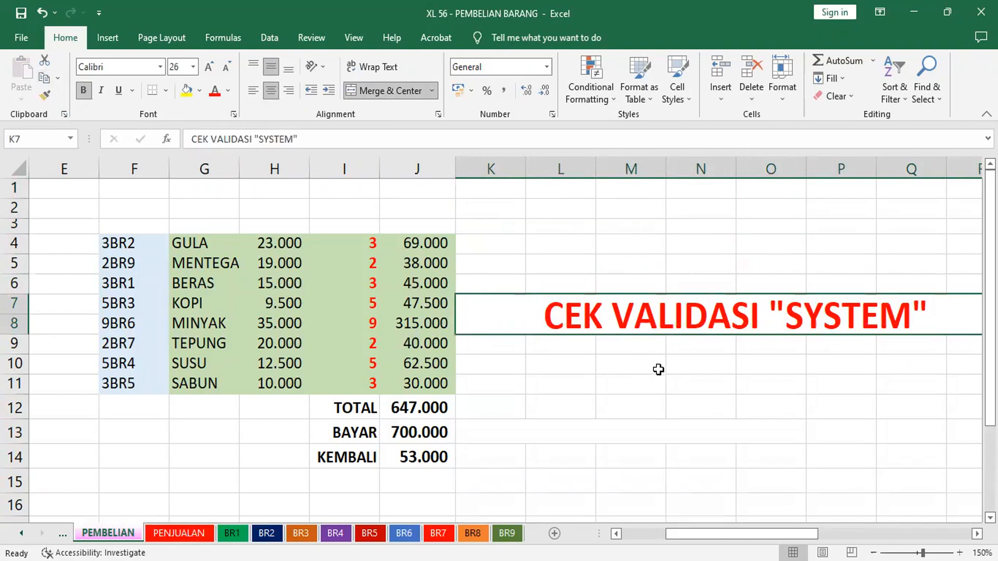
type("PEMB")
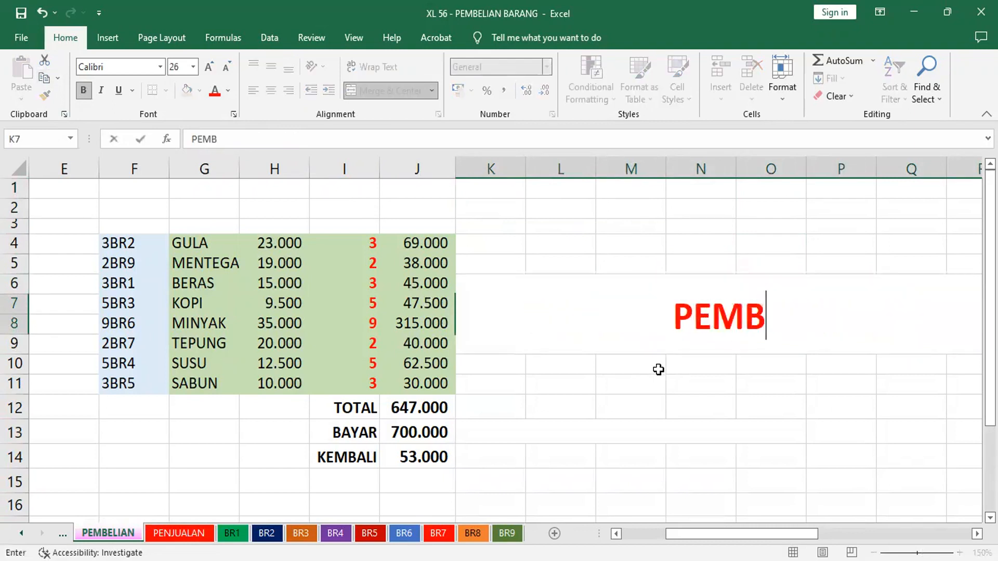
type("ELIAN BA")
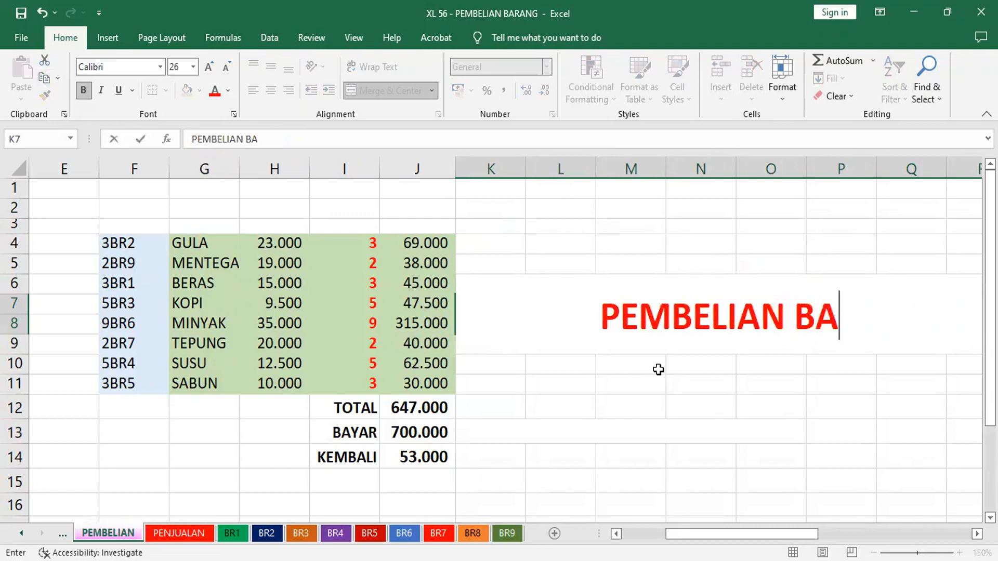
type("RANG")
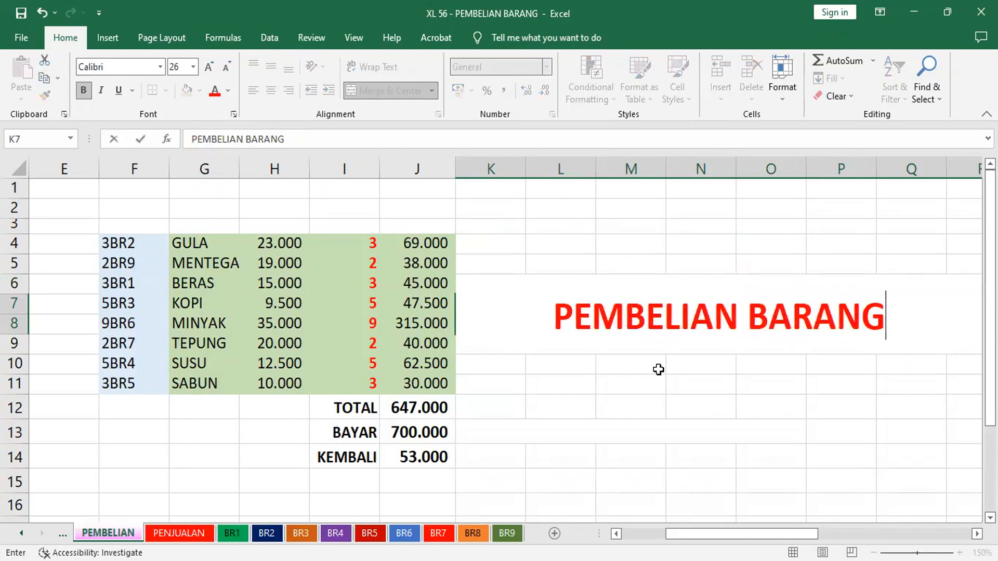
key("Up")
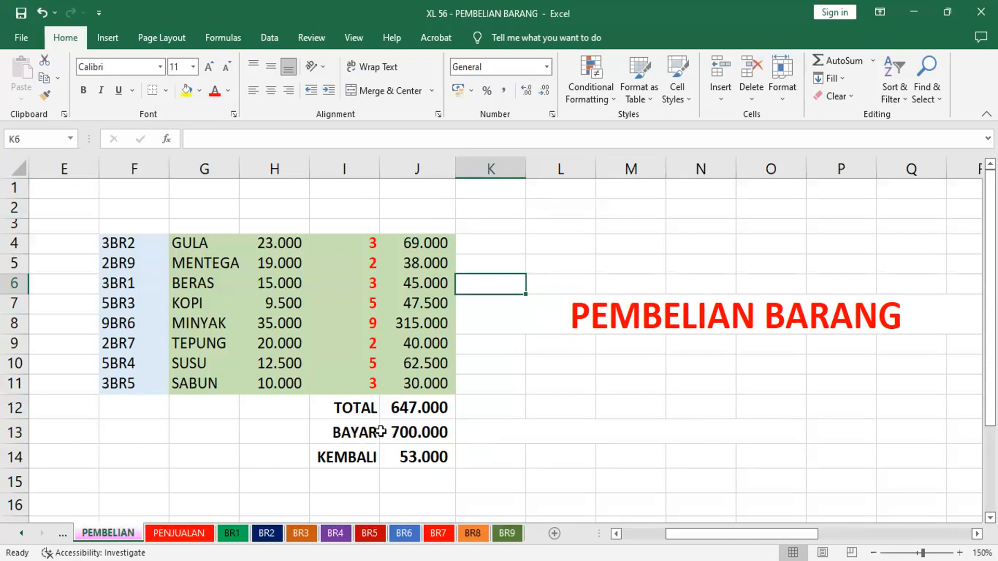
Clear the contents of rows 13 and 14 holding BAYAR and KEMBALI on the PEMBELIAN sheet.
left_click(21, 439)
left_click_drag(22, 448, 19, 458)
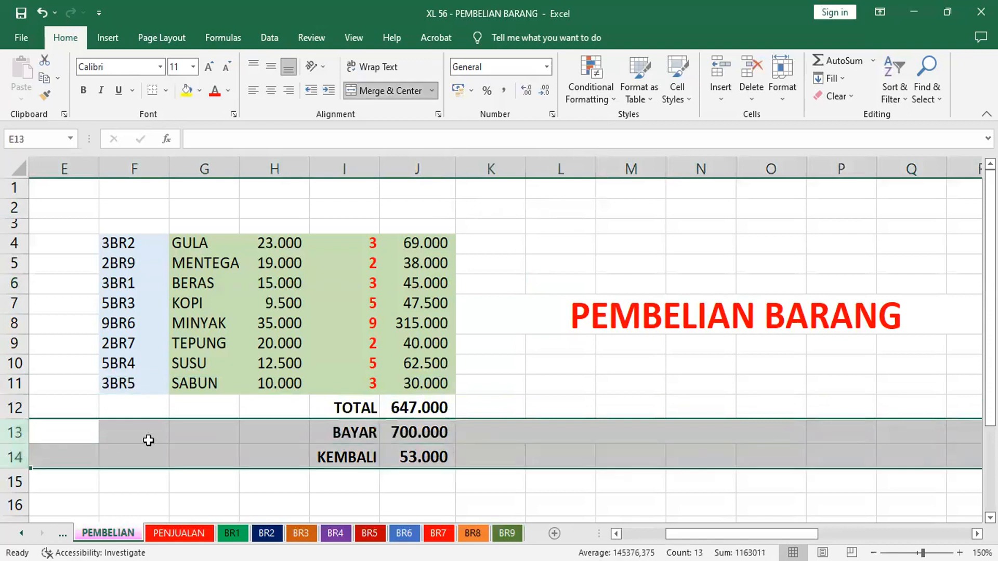
key("Delete")
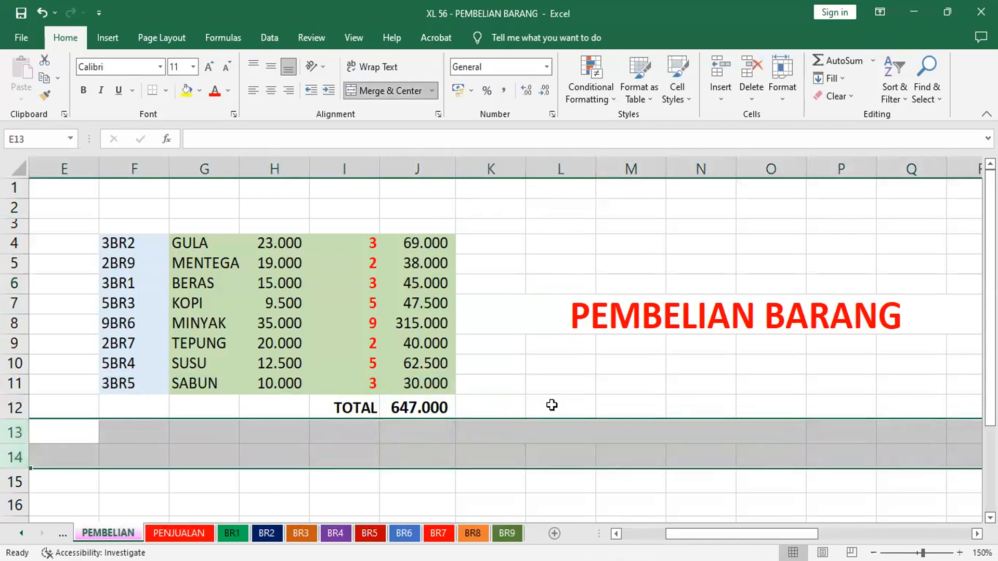
left_click(509, 407)
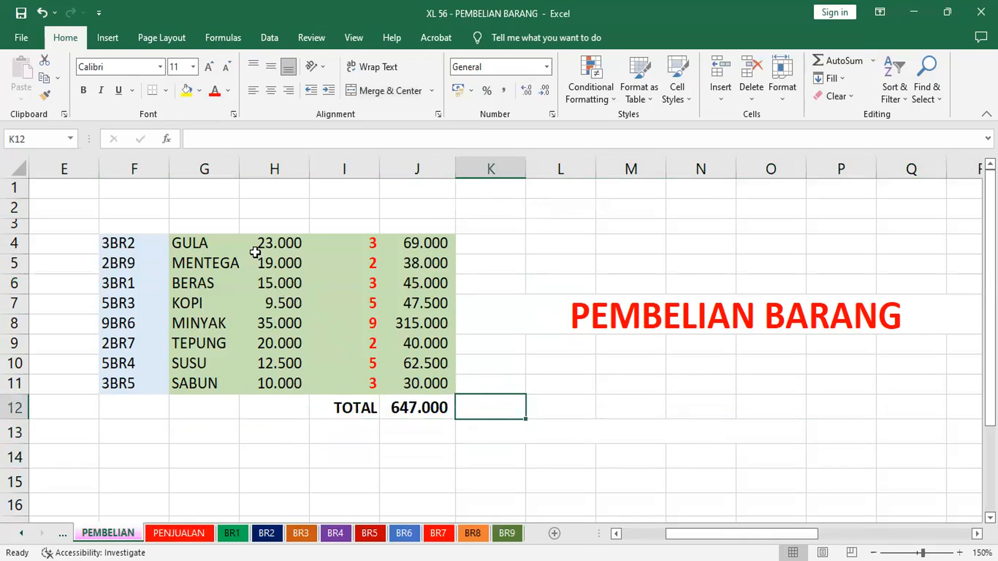
left_click(216, 243)
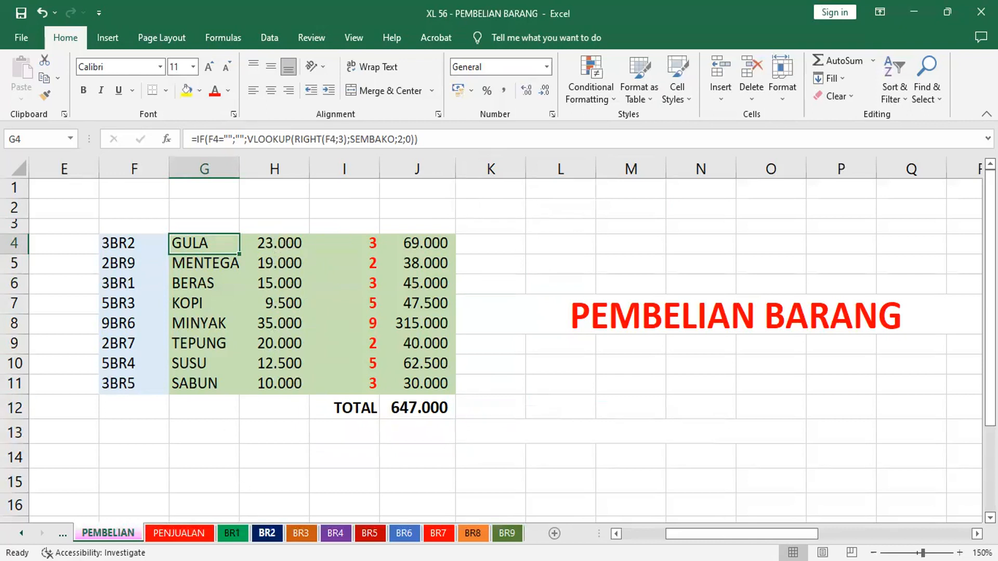
left_click(232, 534)
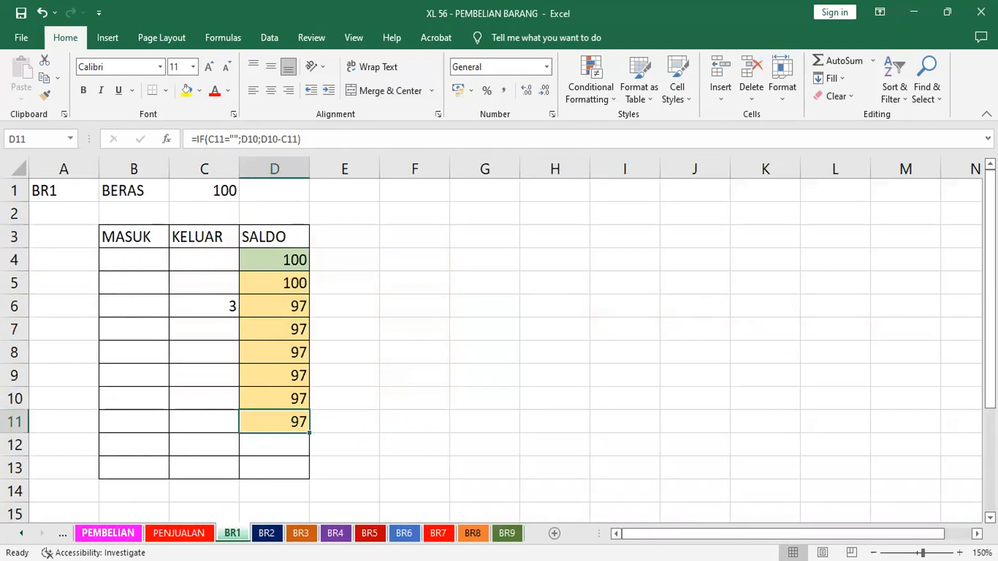
left_click(108, 533)
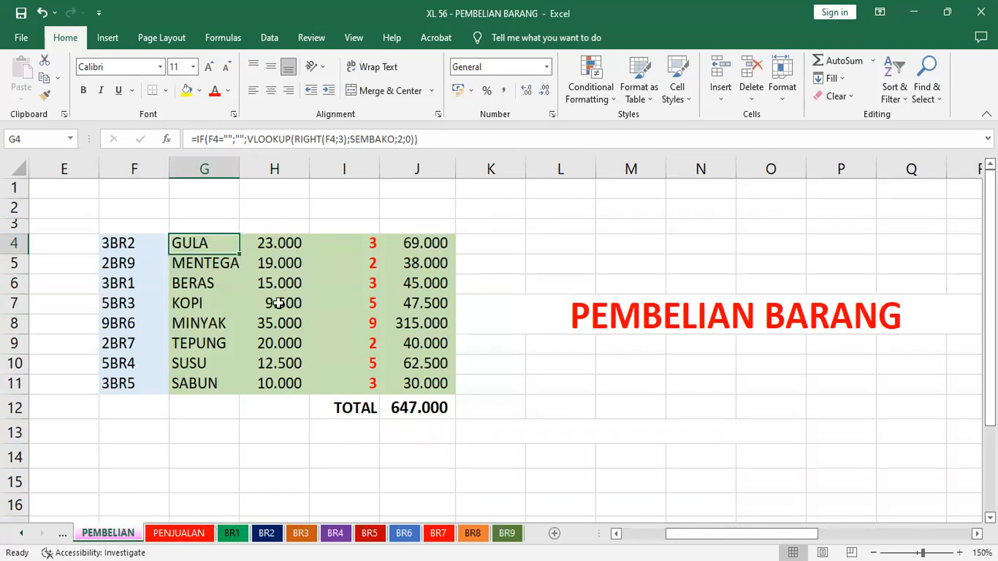
Fill the item code cells F4:F11 on the PEMBELIAN sheet with the lightest gold theme colour.
left_click_drag(136, 243, 131, 381)
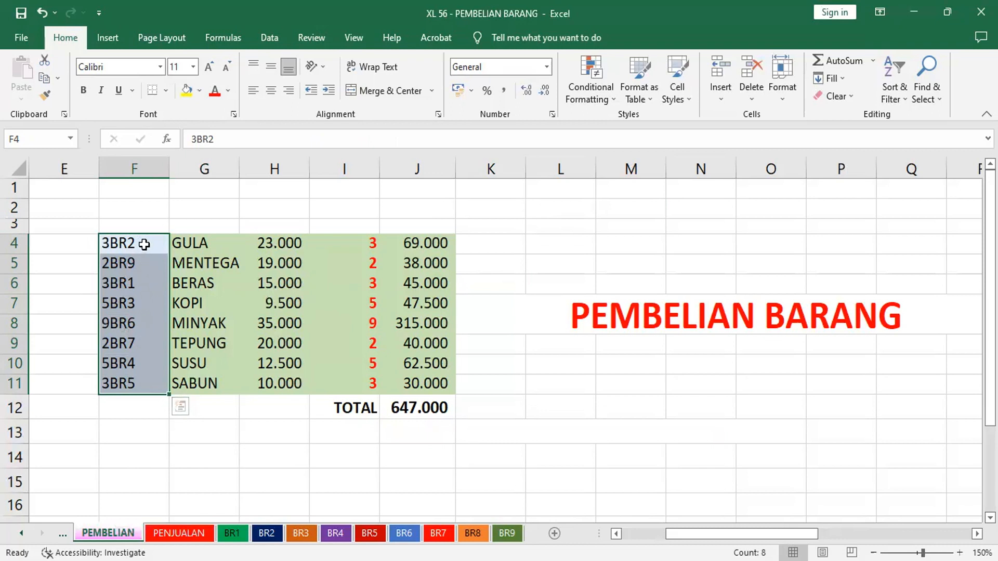
left_click(183, 534)
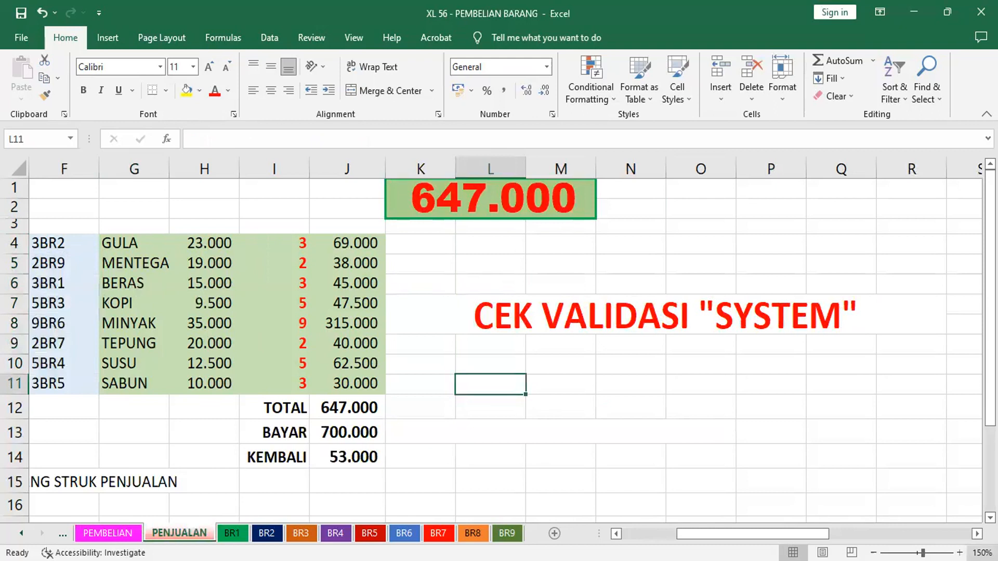
left_click(107, 533)
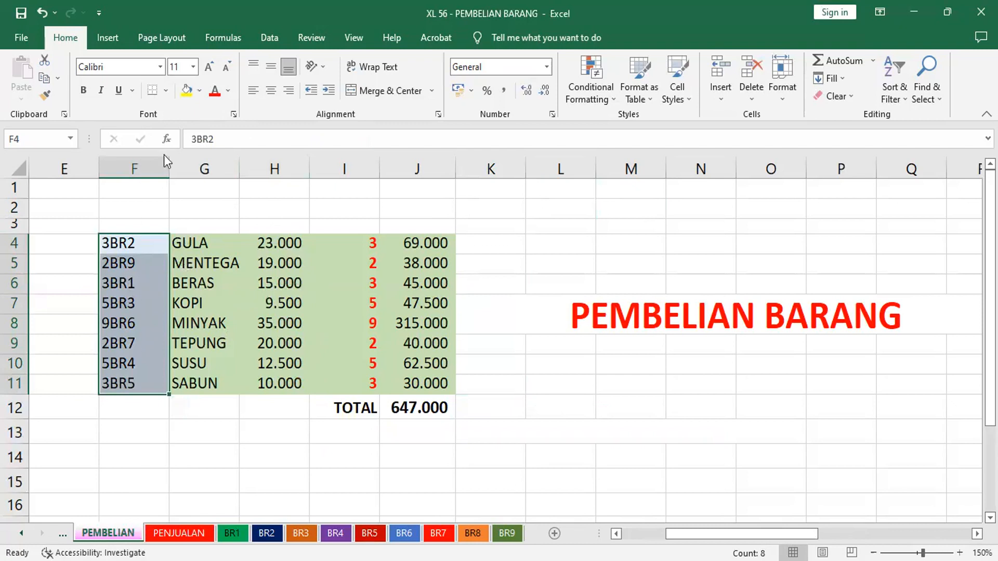
left_click(200, 92)
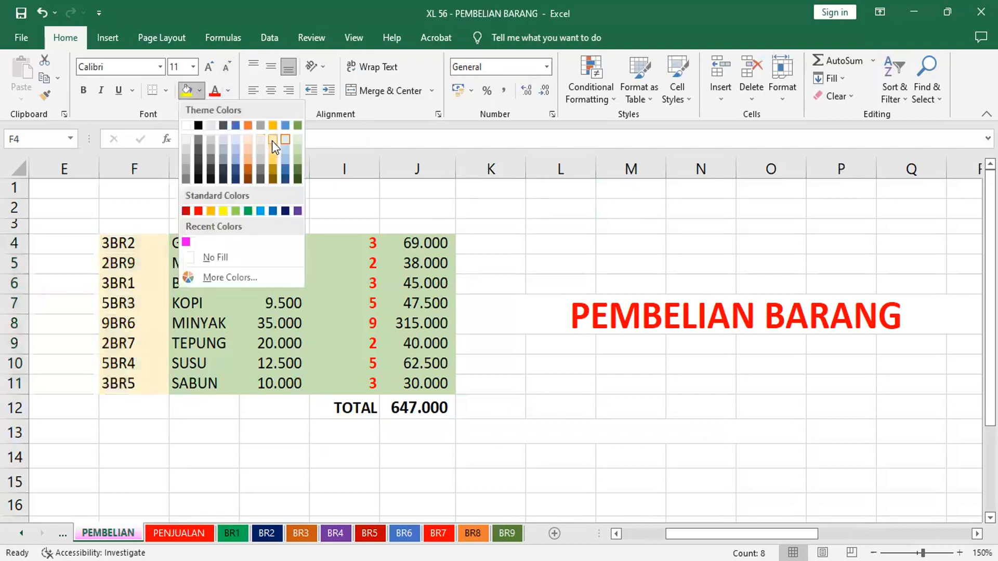
Fill G4:J11 on the PEMBELIAN sheet with the next darker gold shade and compare its look with the PENJUALAN sheet.
left_click(203, 242)
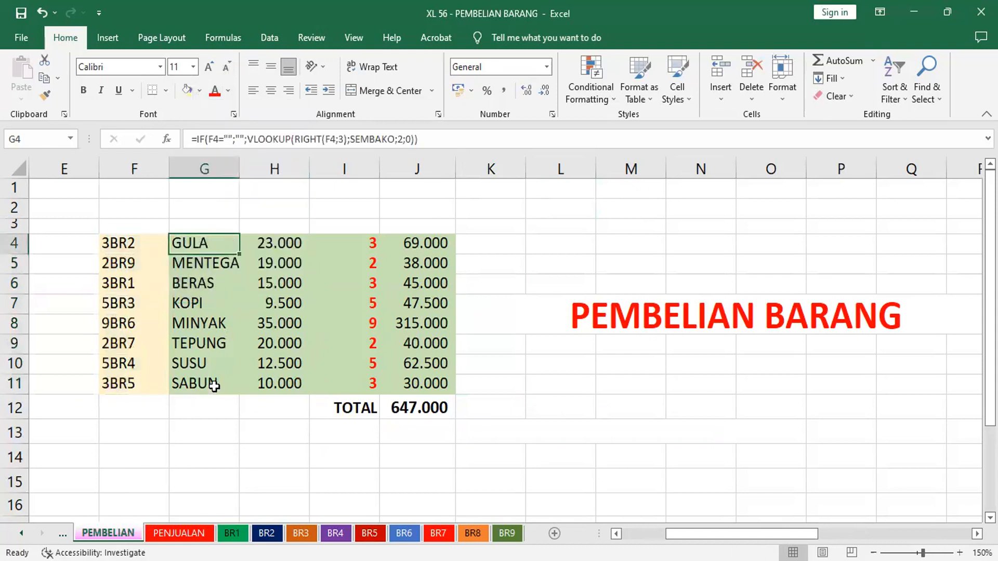
left_click(429, 383, "shift")
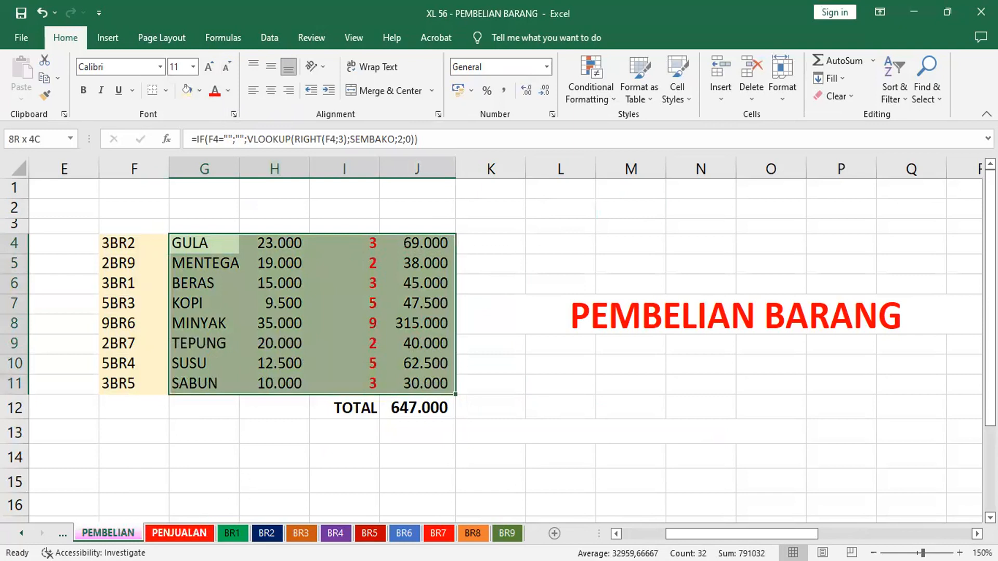
left_click(179, 533)
left_click(124, 534)
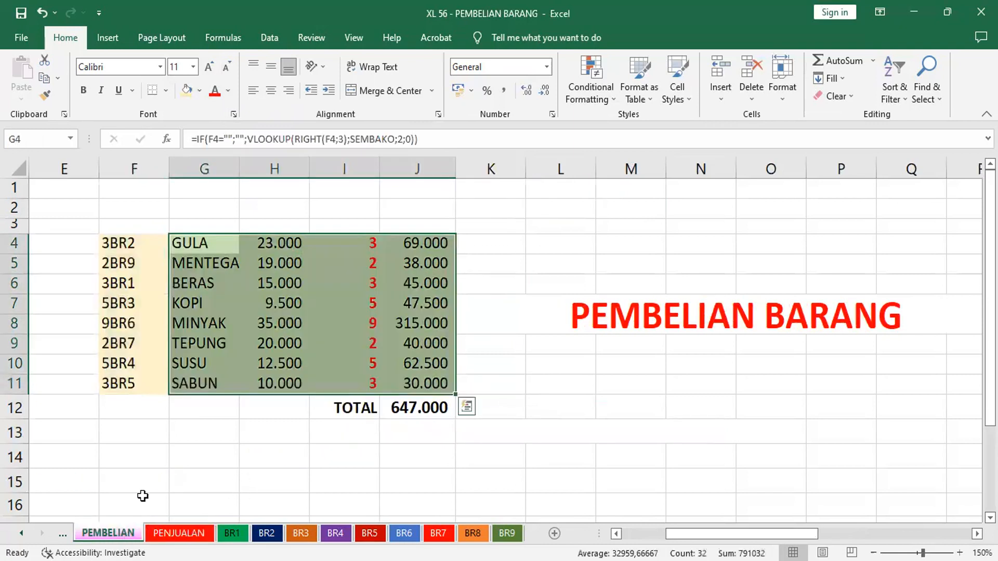
left_click(199, 89)
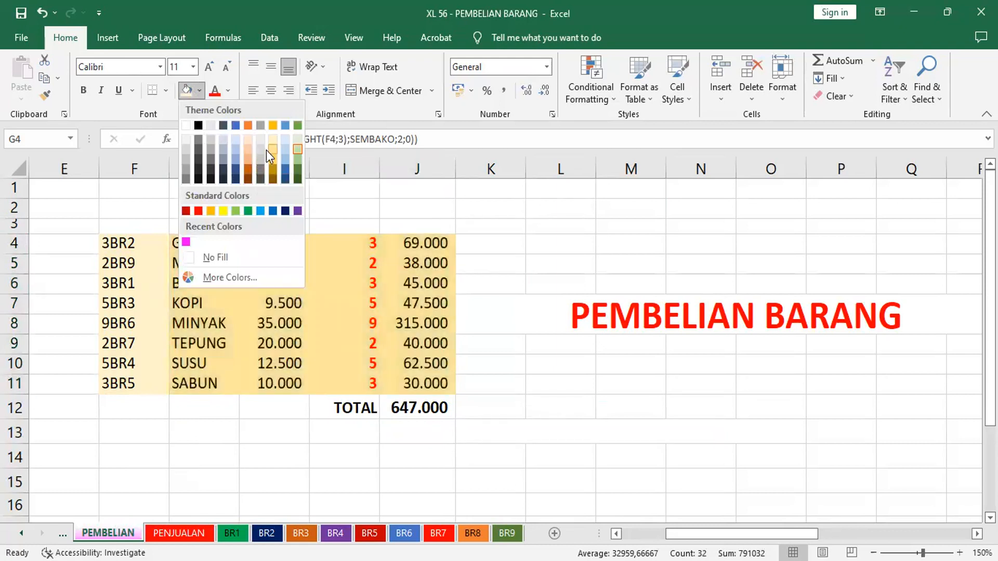
left_click(266, 151)
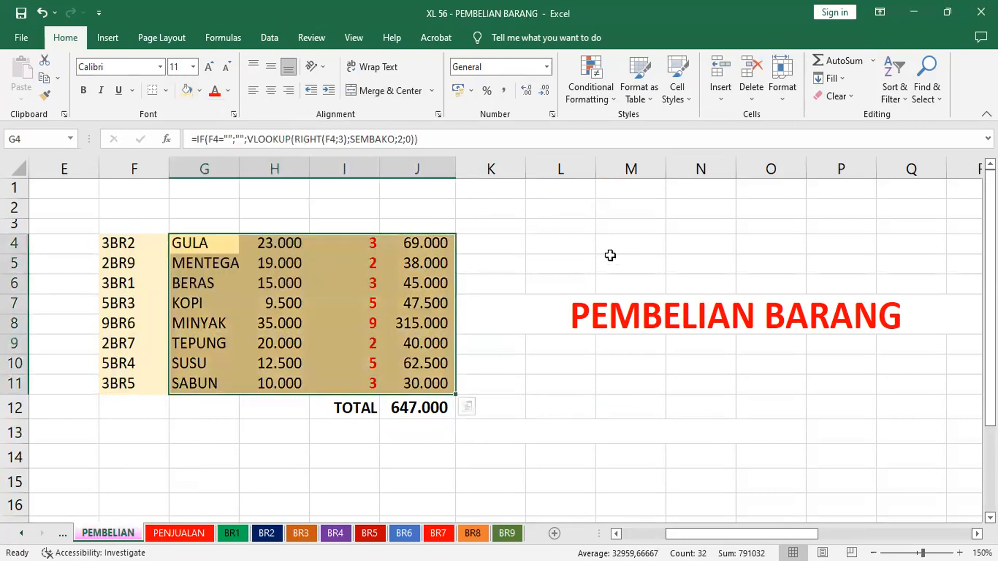
left_click(587, 245)
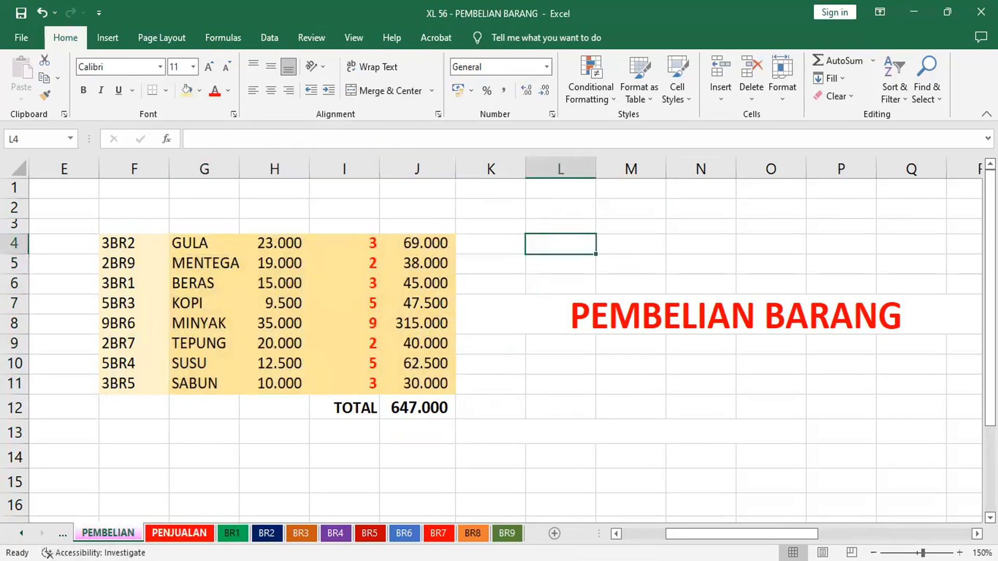
left_click(178, 533)
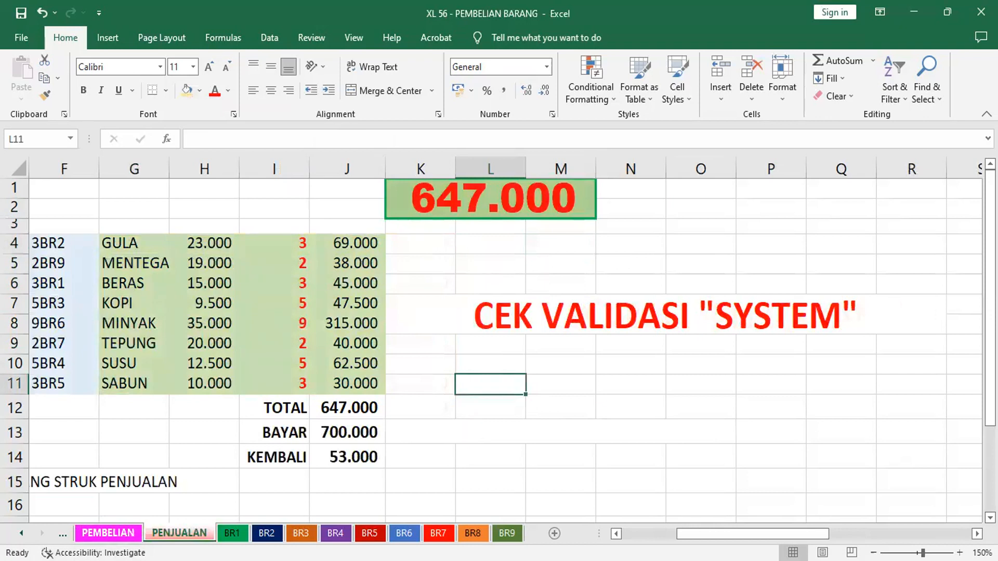
key("ctrl+Page_Up")
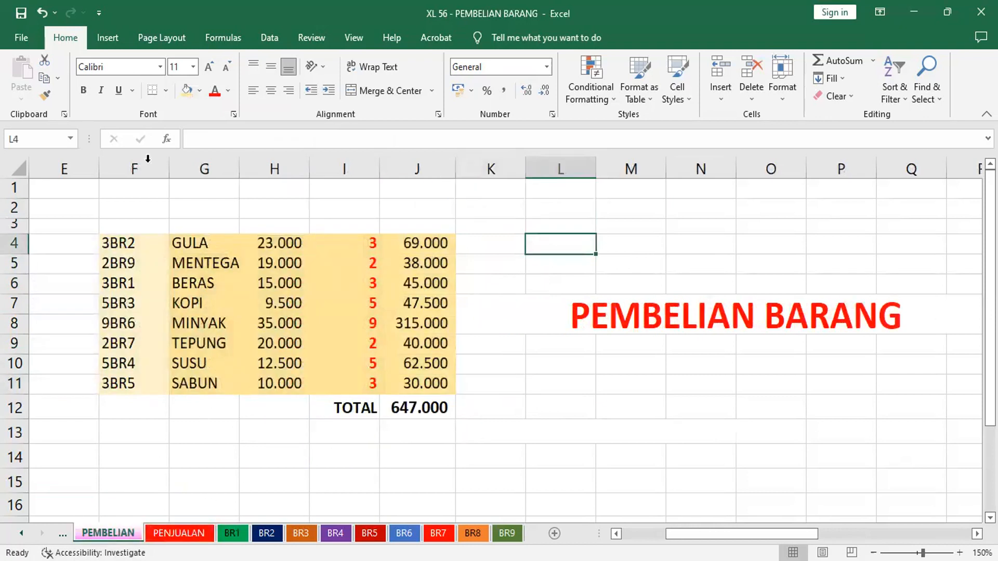
Go to the SEMBAKO range on SUMBER DATA, extend the selection to H1:O9 and name it STOCK.
left_click(71, 139)
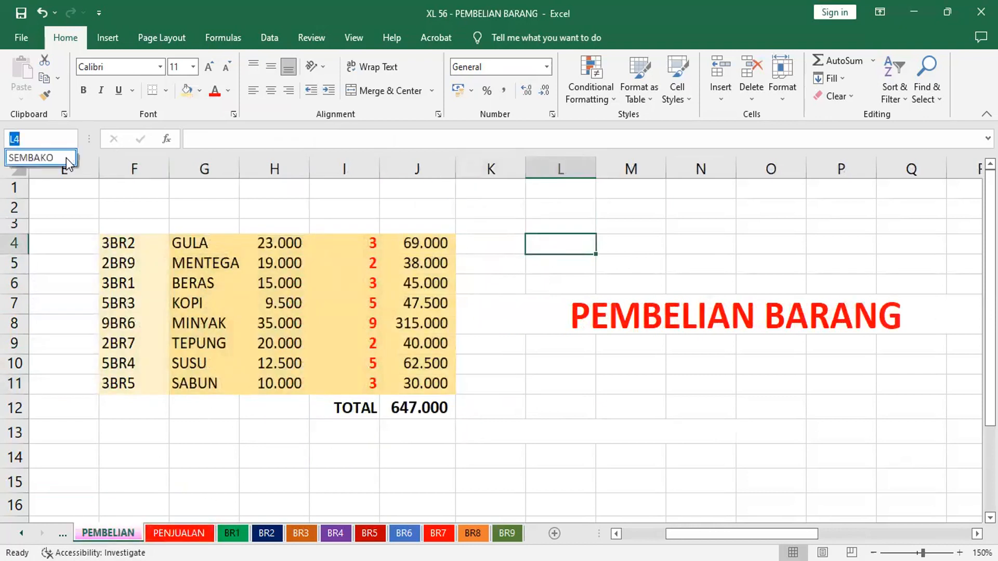
left_click(66, 158)
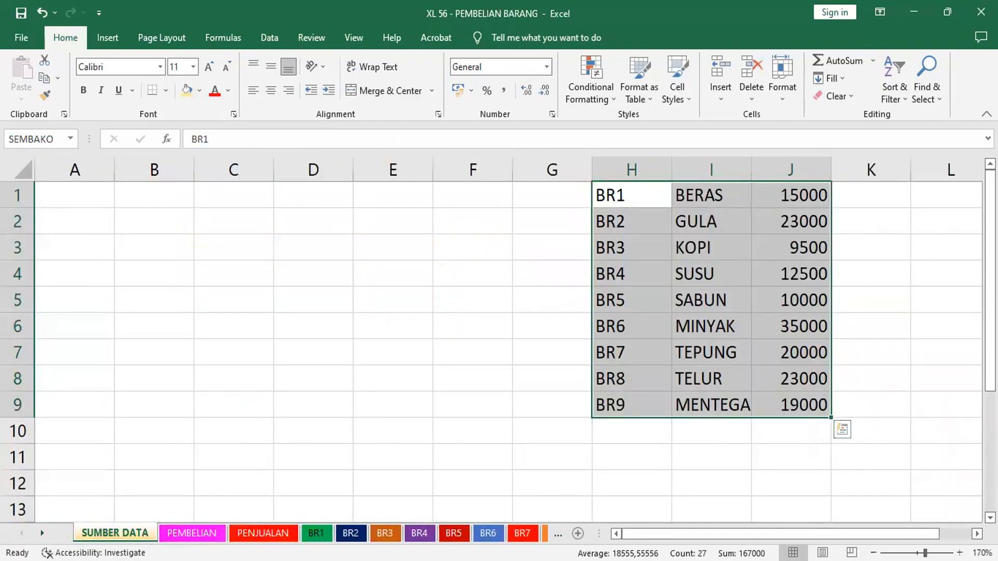
left_click(977, 534)
left_click(977, 534)
left_click(977, 534)
left_click(977, 533)
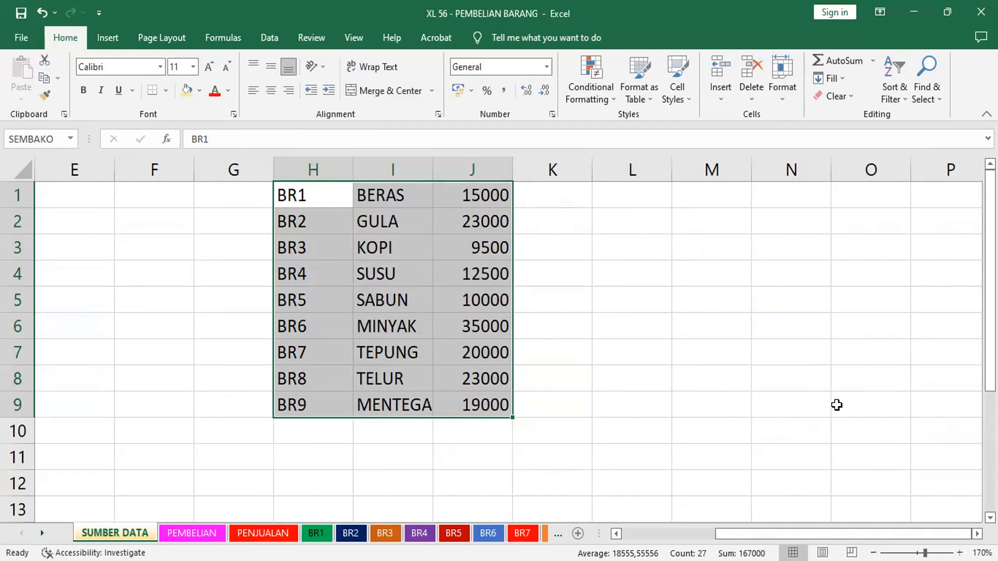
left_click(842, 404, "shift")
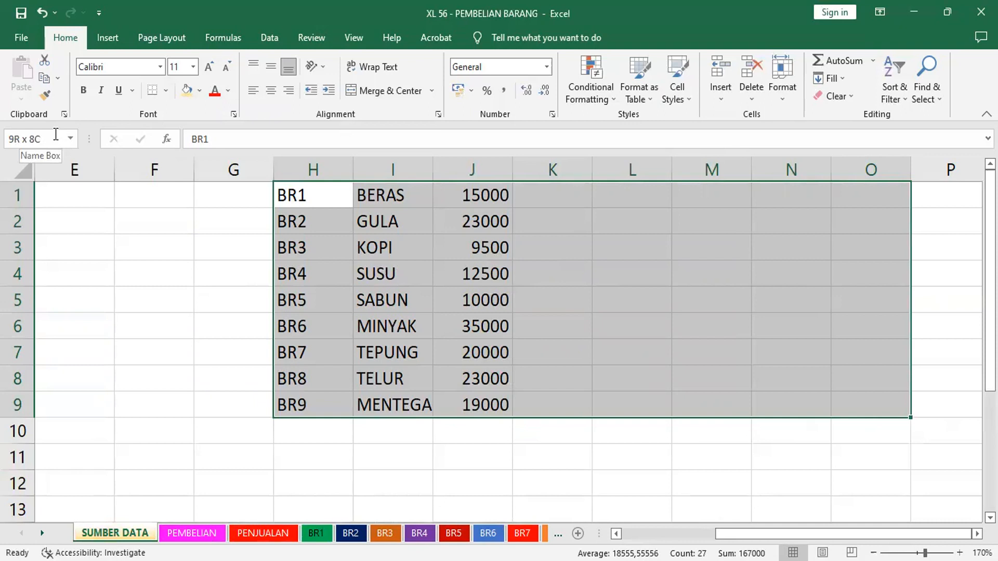
left_click(55, 134)
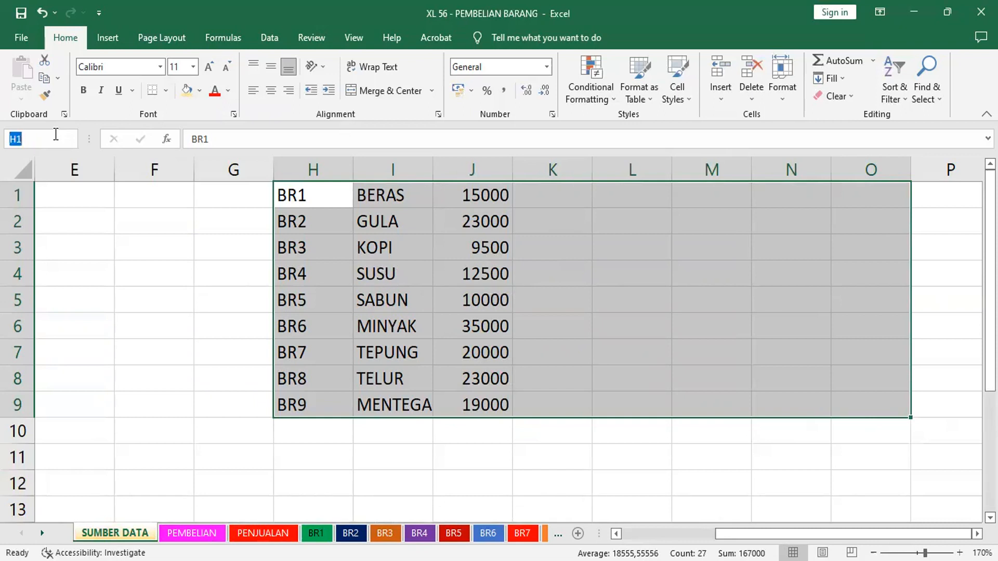
type("STOCK")
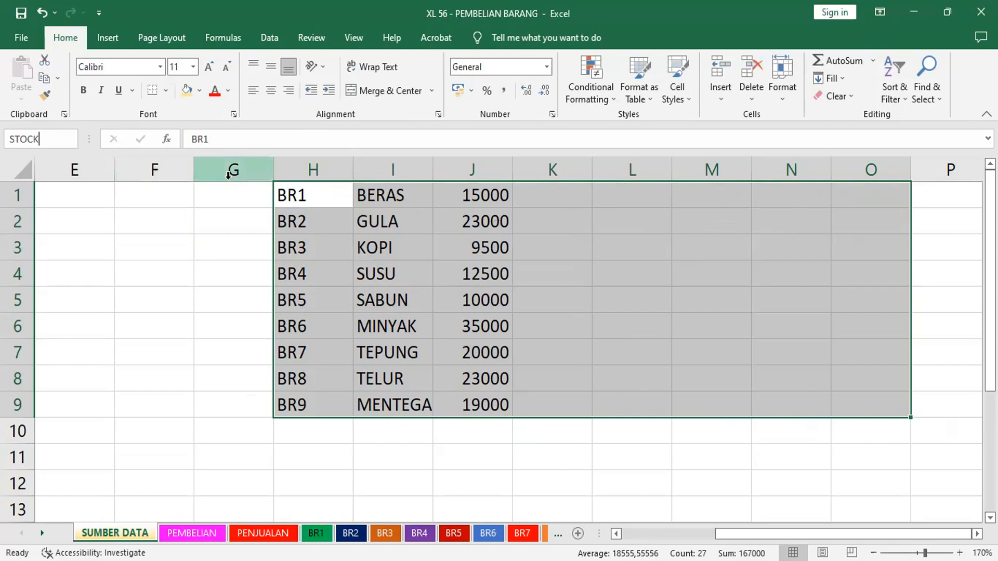
key("Return")
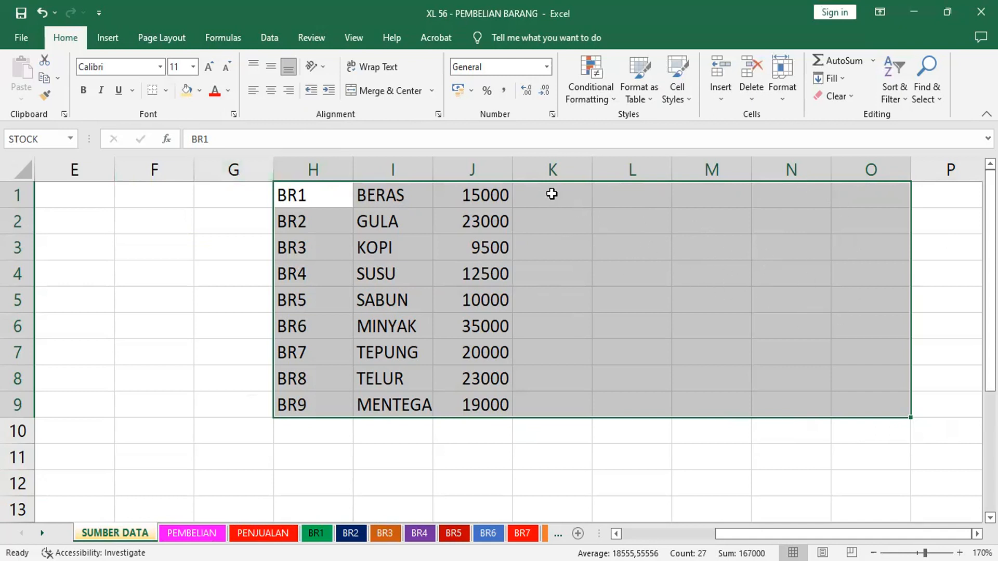
Enter the purchase prices 13500, 21000, 9000, 11250 and 9500 in cells K1:K5 on SUMBER DATA.
left_click(552, 194)
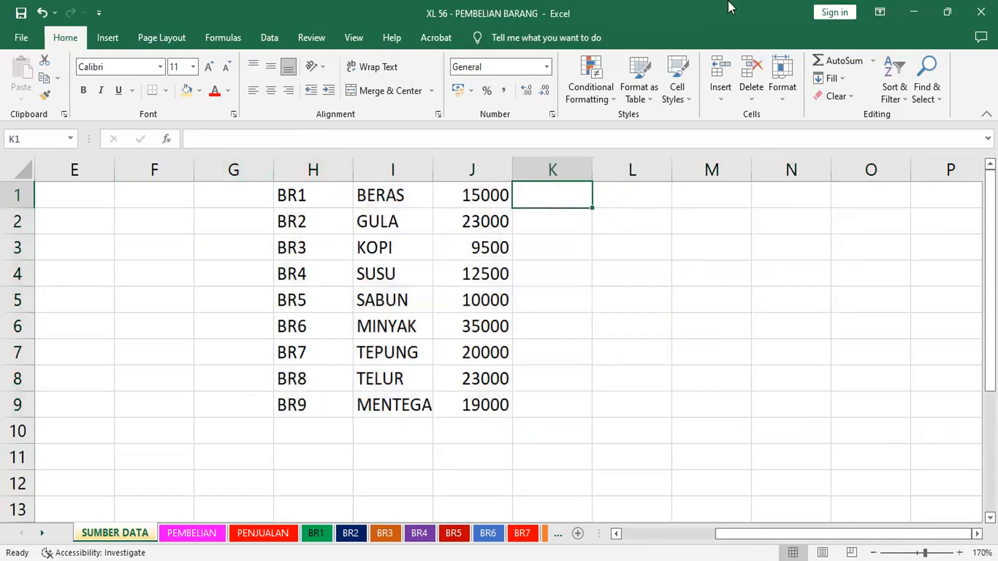
type("13500")
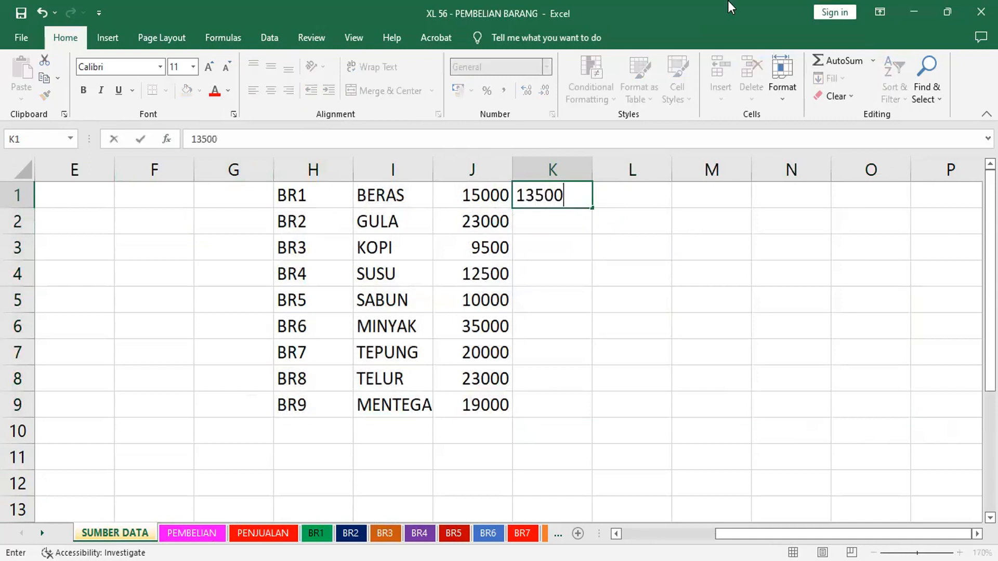
key("Return")
type("1")
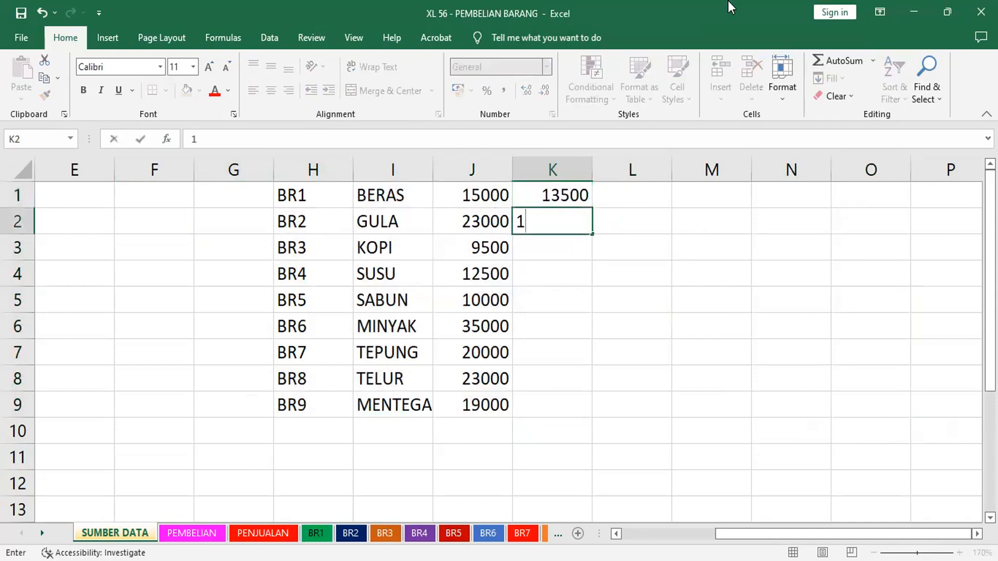
key("BackSpace")
type("21")
type("000")
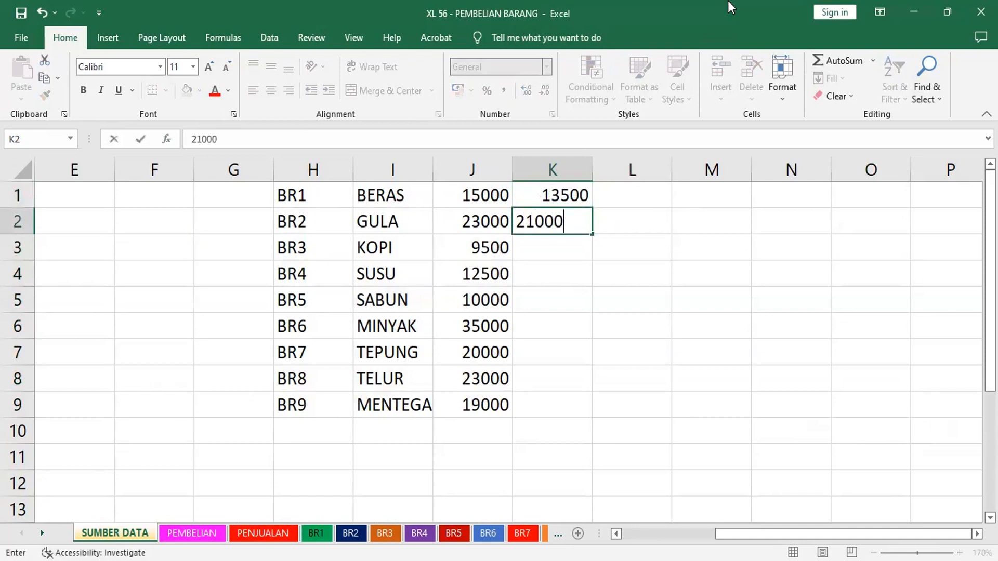
key("Return")
type("9000")
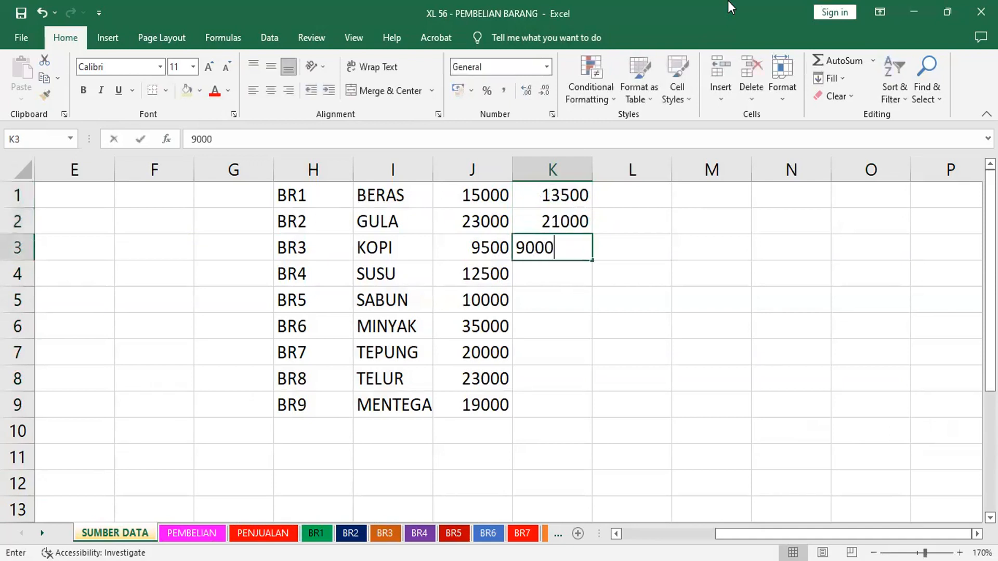
key("Return")
type("11250")
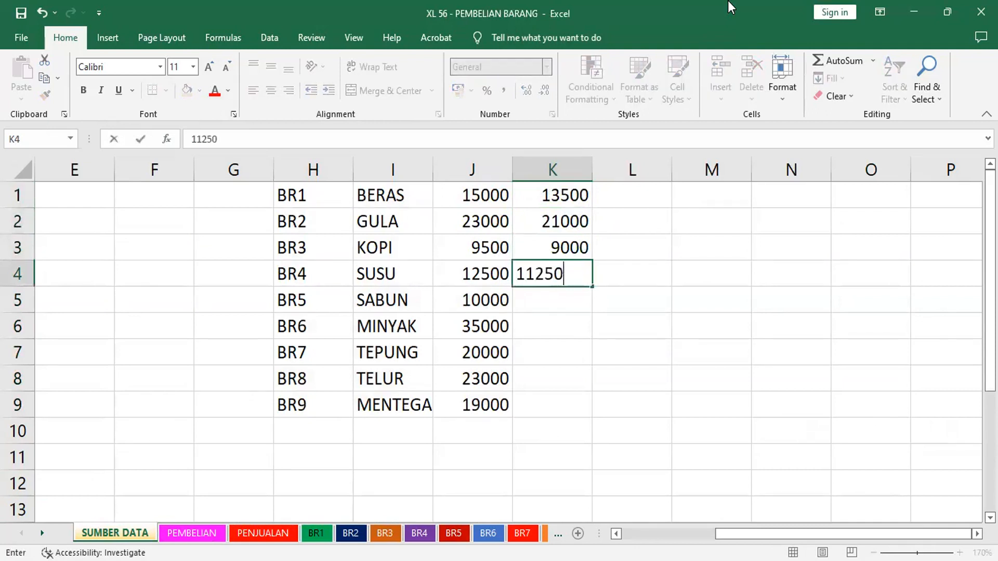
key("Return")
type("9500")
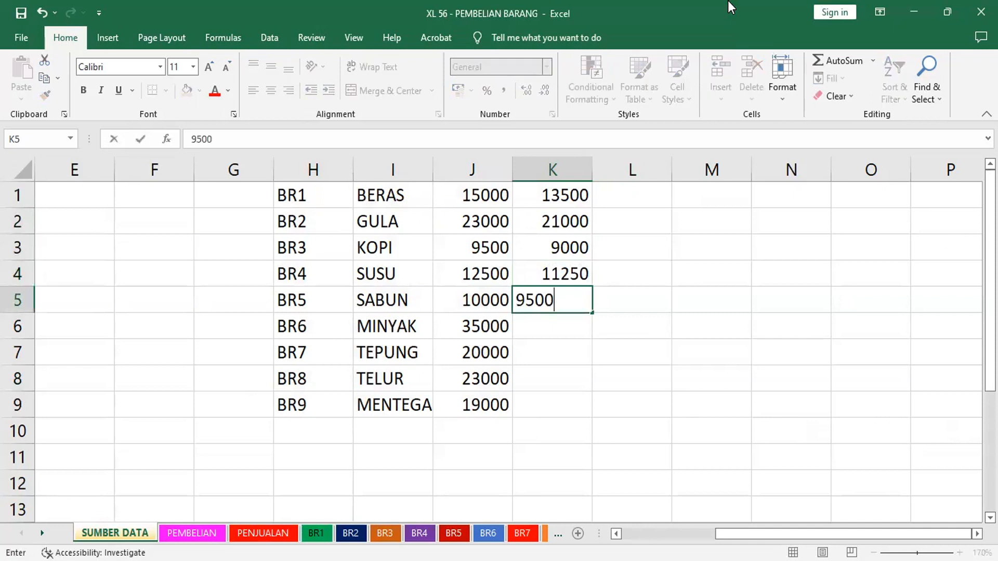
key("Return")
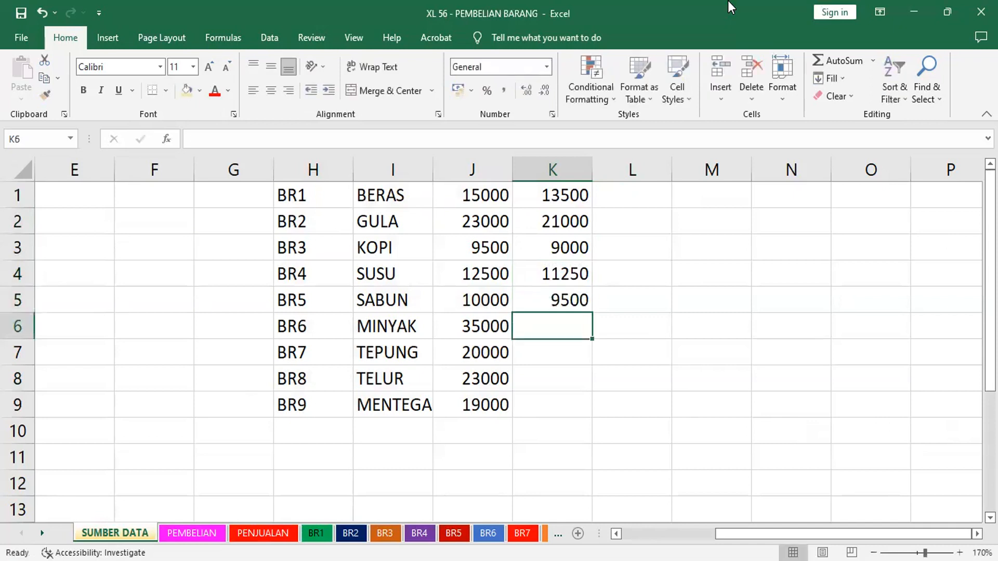
Enter the purchase prices 33000, 19500, 22000 and 17500 in cells K6:K9 for MINYAK through MENTEGA.
type("33000")
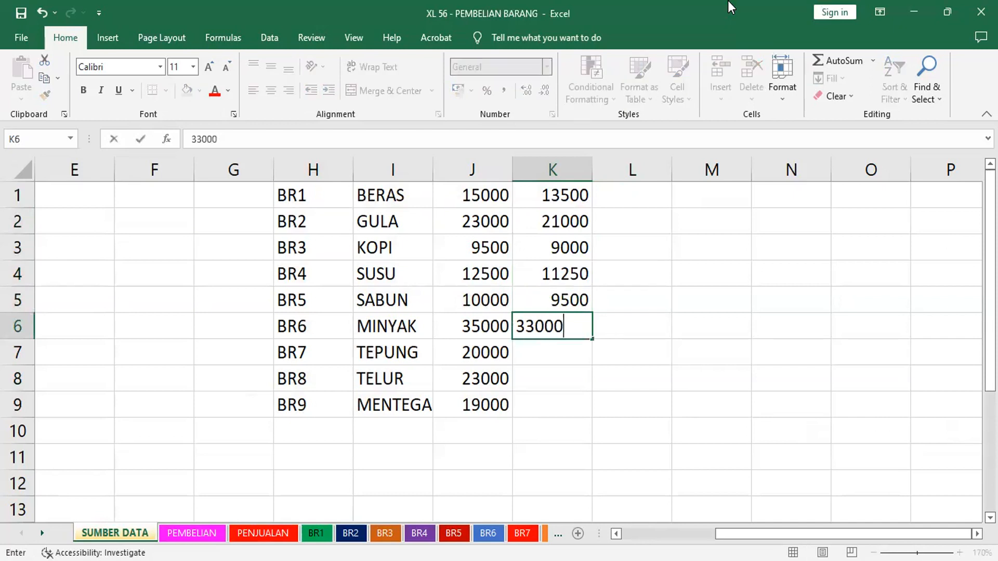
key("Return")
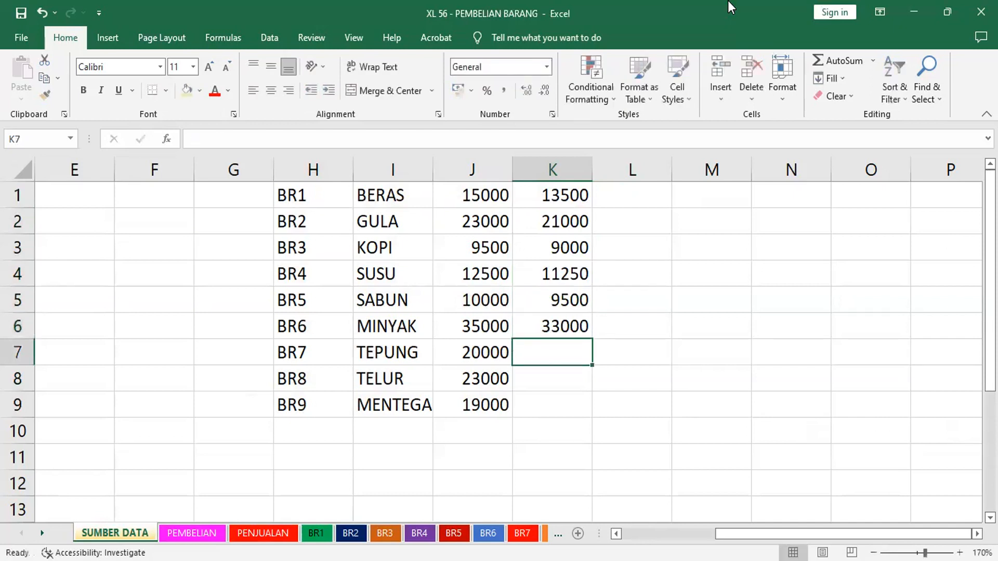
type("19500")
key("Return")
type("22500")
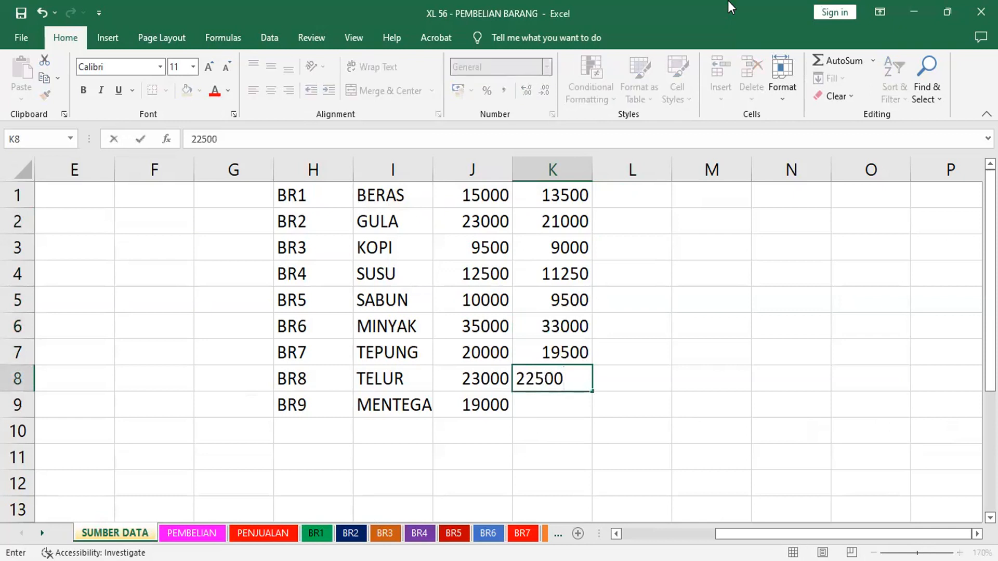
key("BackSpace")
key("BackSpace")
key("BackSpace")
type("000")
key("Return")
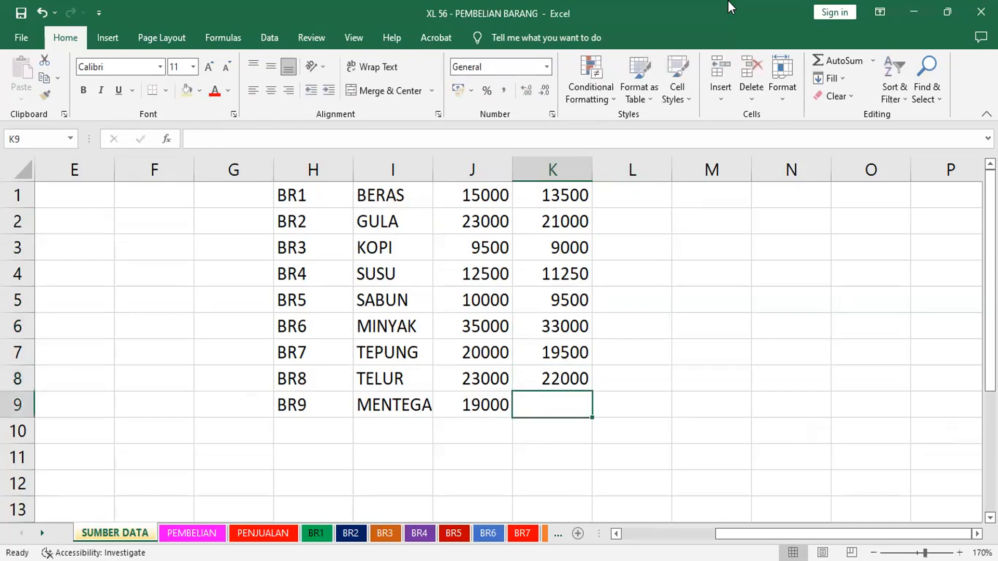
type("17500")
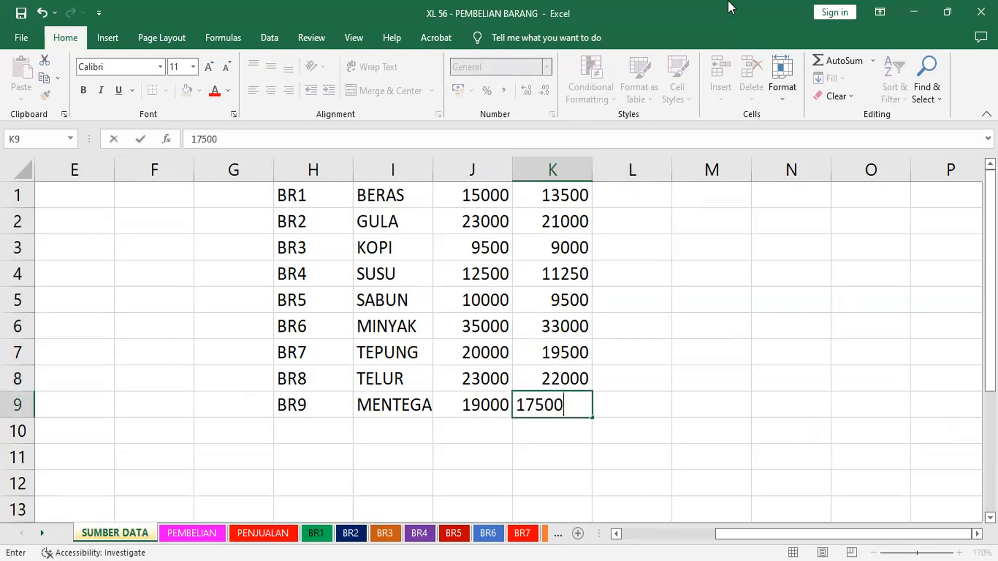
key("Return")
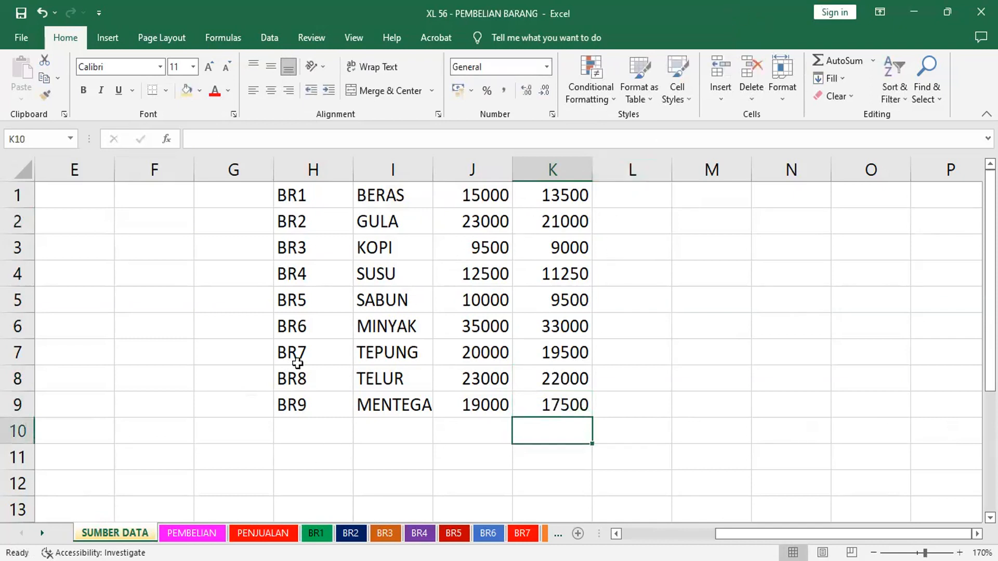
Examine the name, price and quantity formulas in G4:I11 on PEMBELIAN and check the STOCK range they should draw on.
left_click(218, 534)
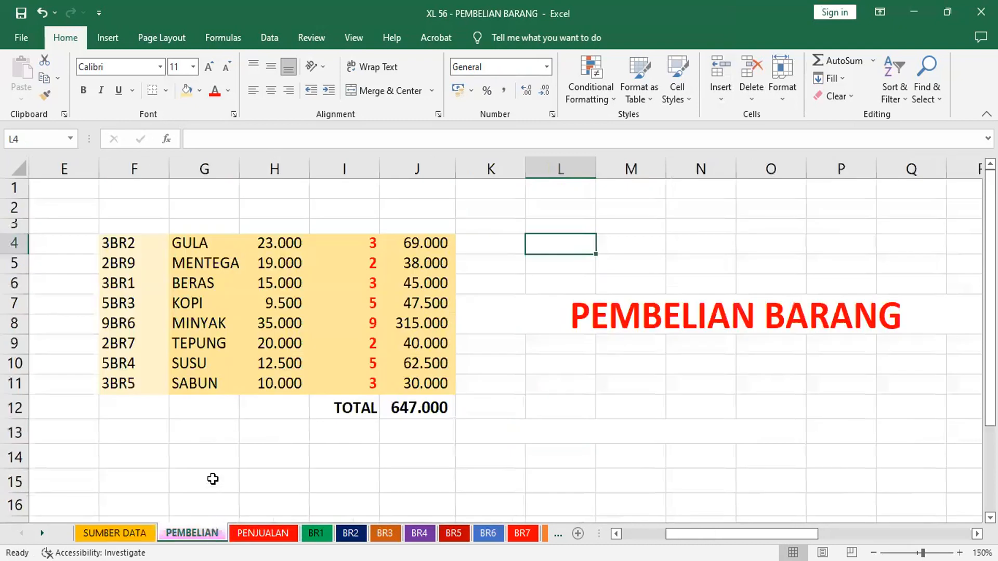
left_click(70, 139)
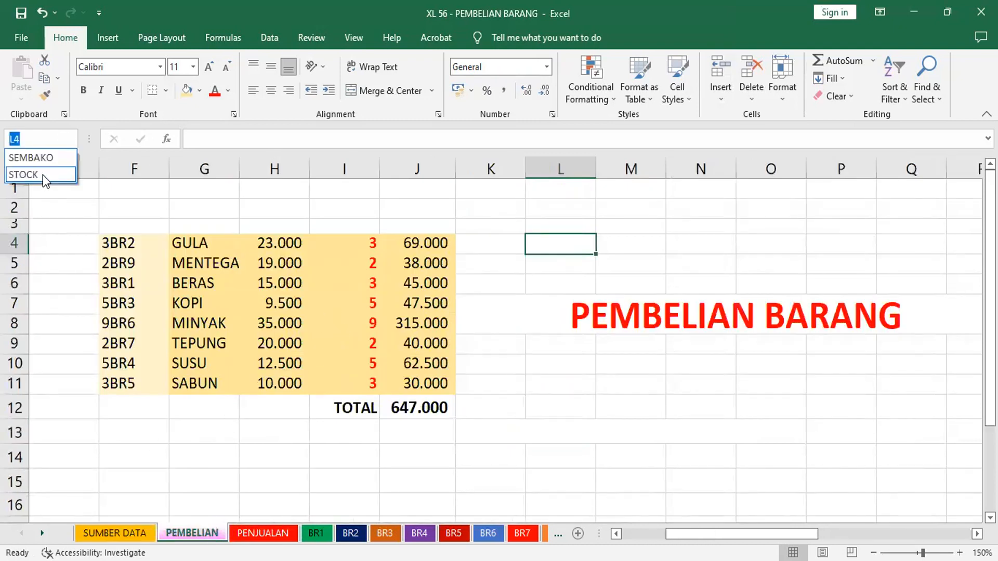
left_click(43, 174)
left_click(208, 531)
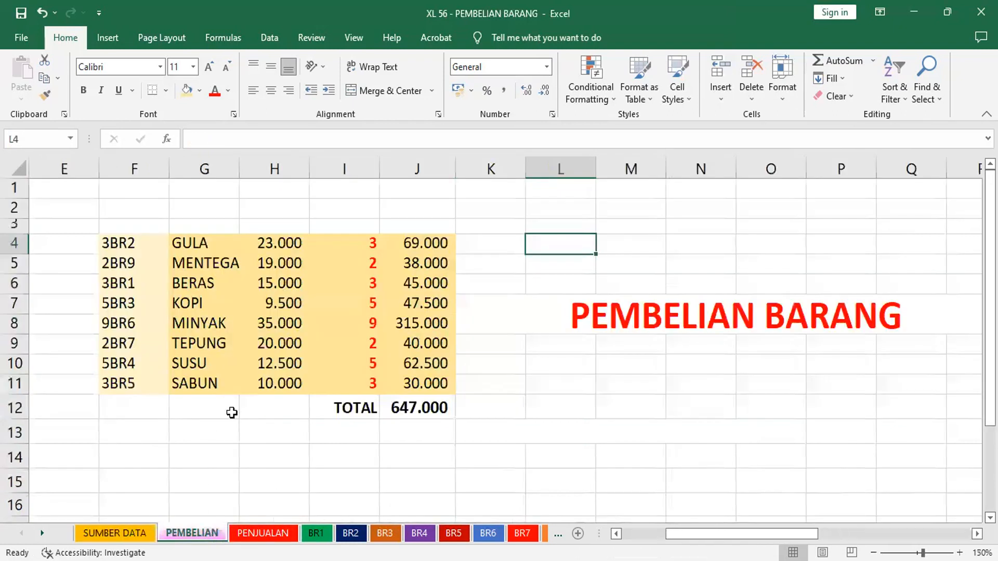
left_click_drag(183, 244, 283, 385)
left_click_drag(366, 249, 362, 381)
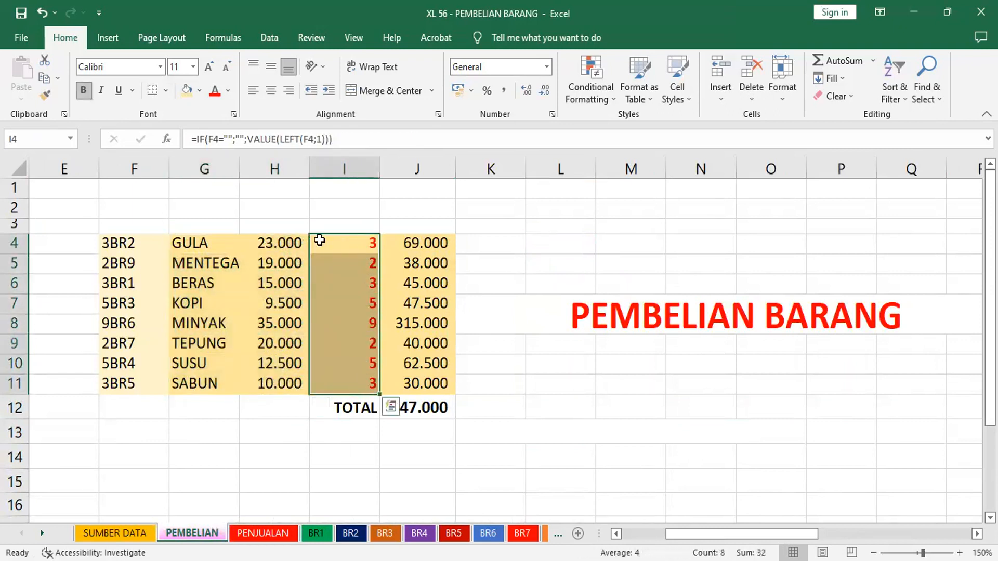
left_click(192, 242)
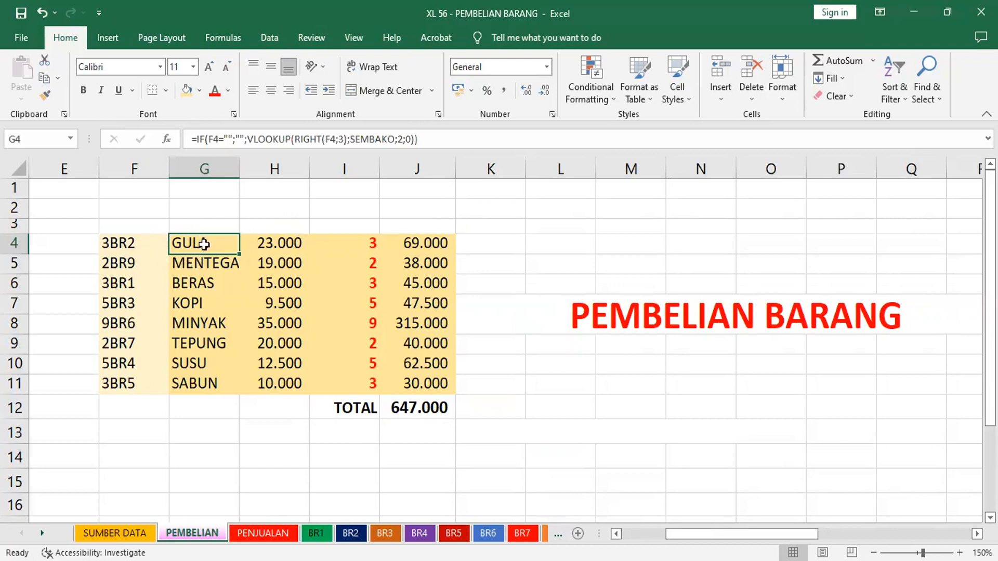
left_click(274, 238)
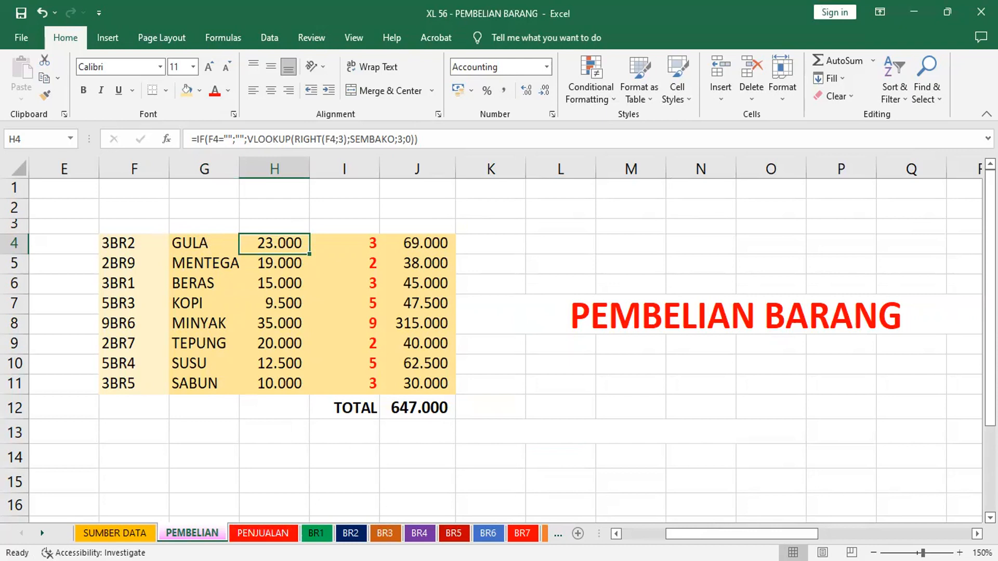
left_click(71, 139)
left_click(72, 139)
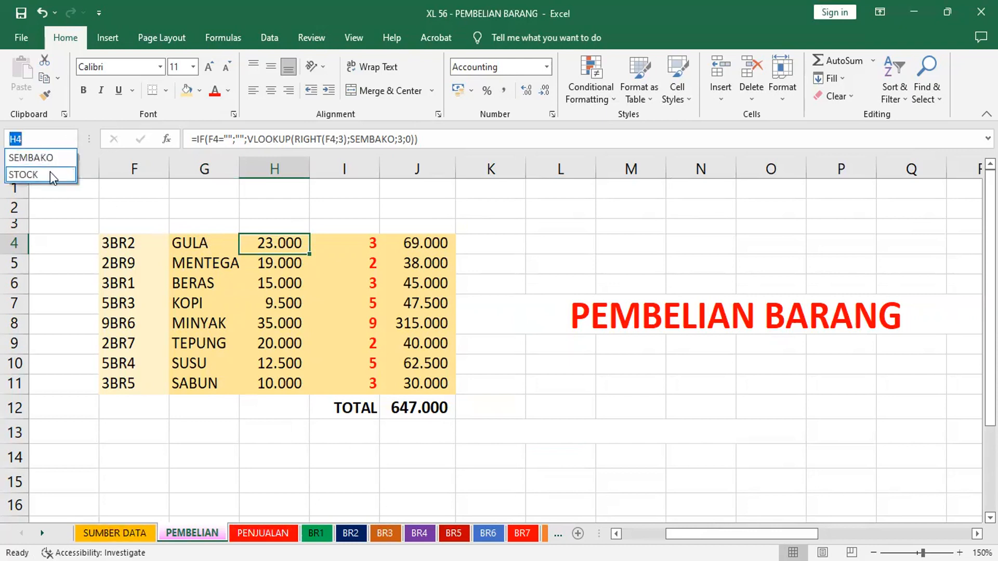
left_click(50, 175)
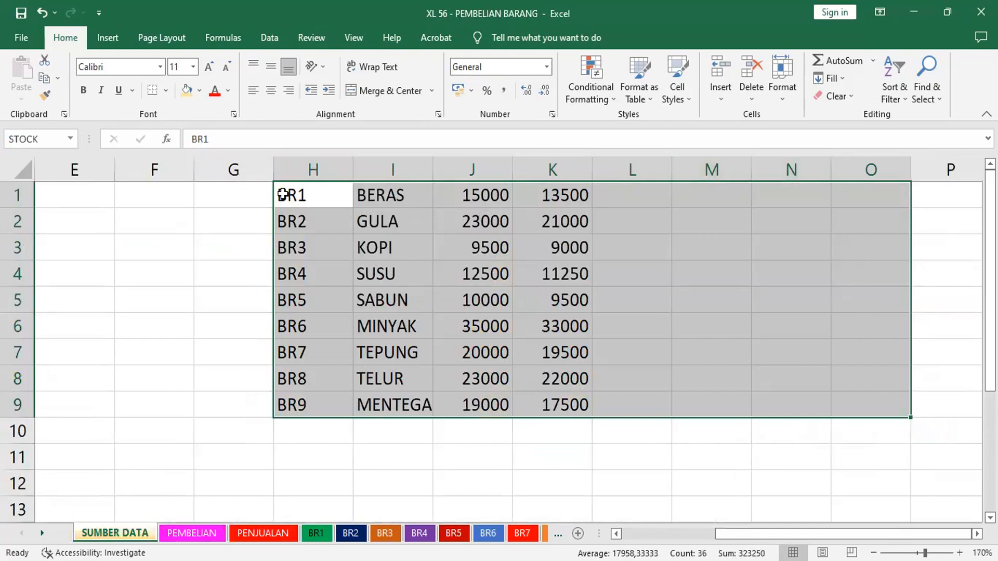
left_click(191, 533)
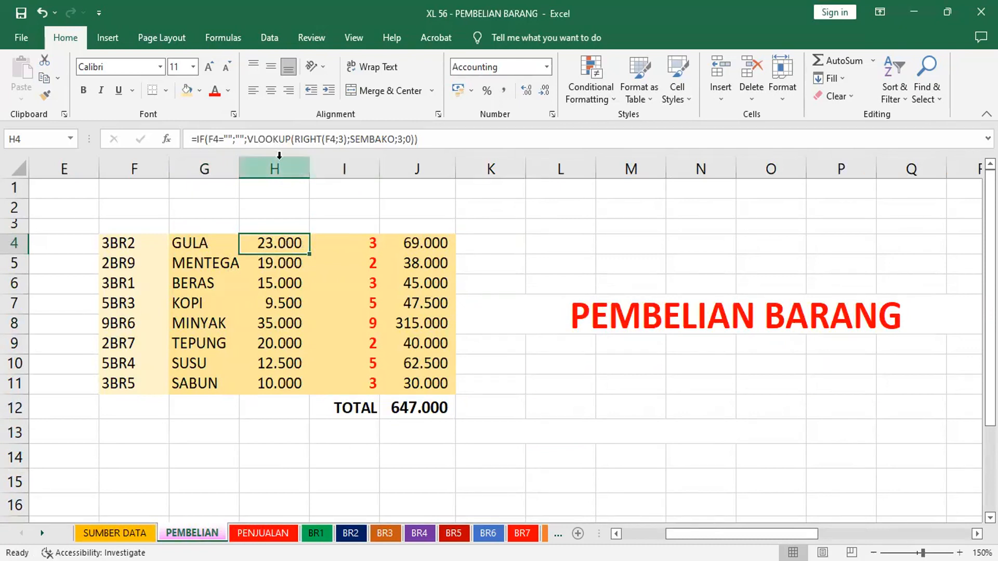
Change the VLOOKUP table array in H4 on PEMBELIAN to STOCK and fill the formula down to H11.
key("F2")
left_click(166, 139)
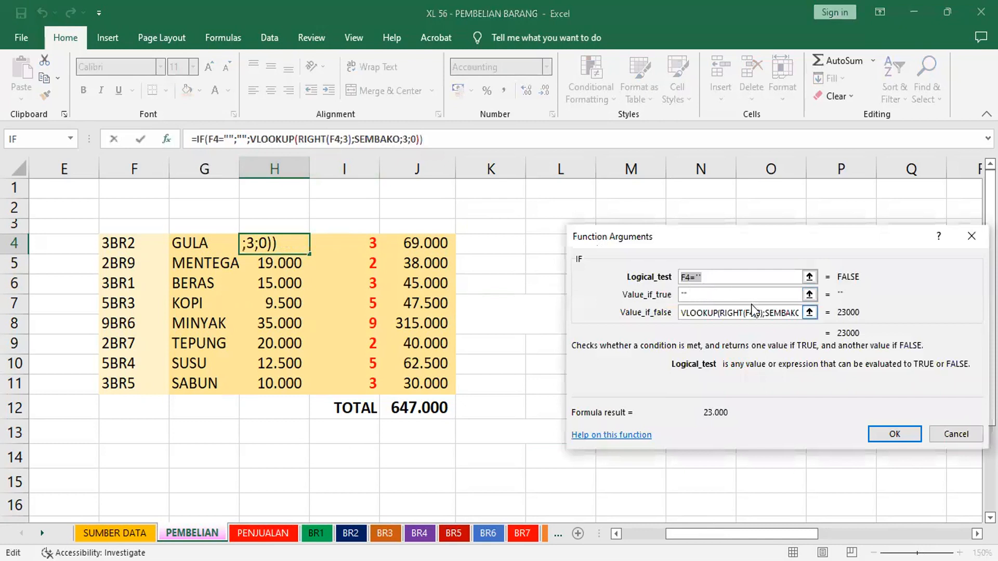
left_click(287, 139)
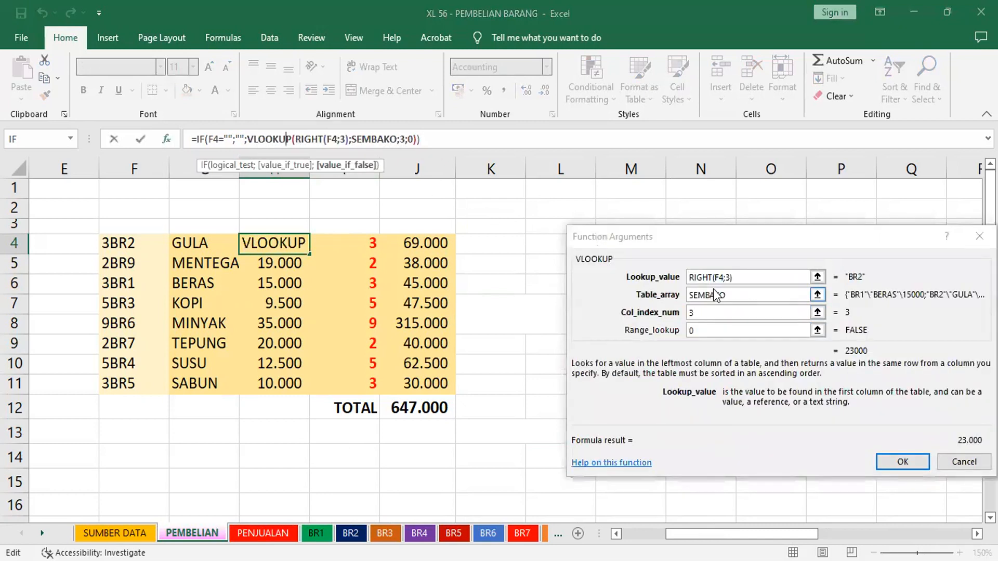
left_click(716, 295)
type("STOCK")
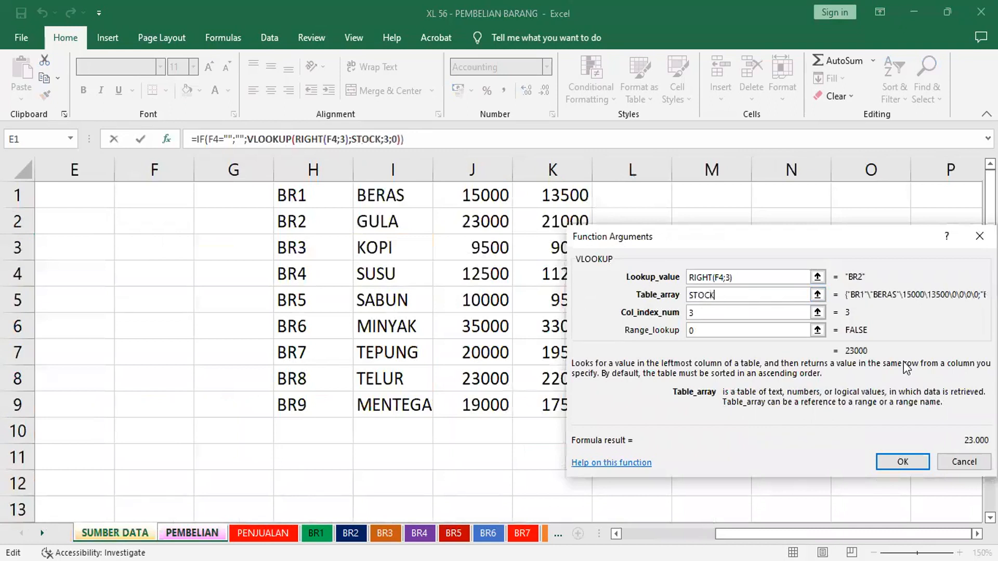
key("Return")
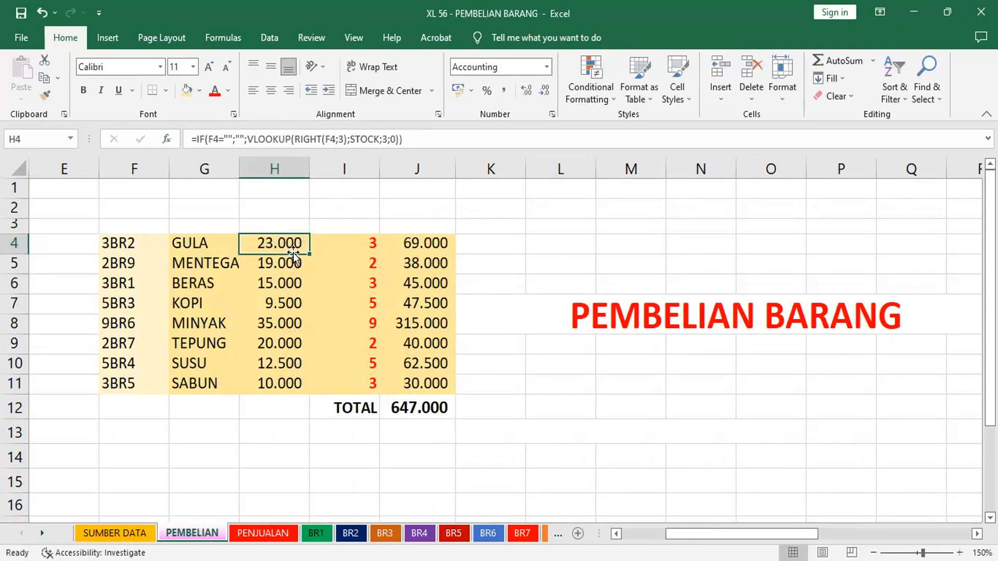
left_click_drag(310, 252, 310, 252)
double_click(310, 252)
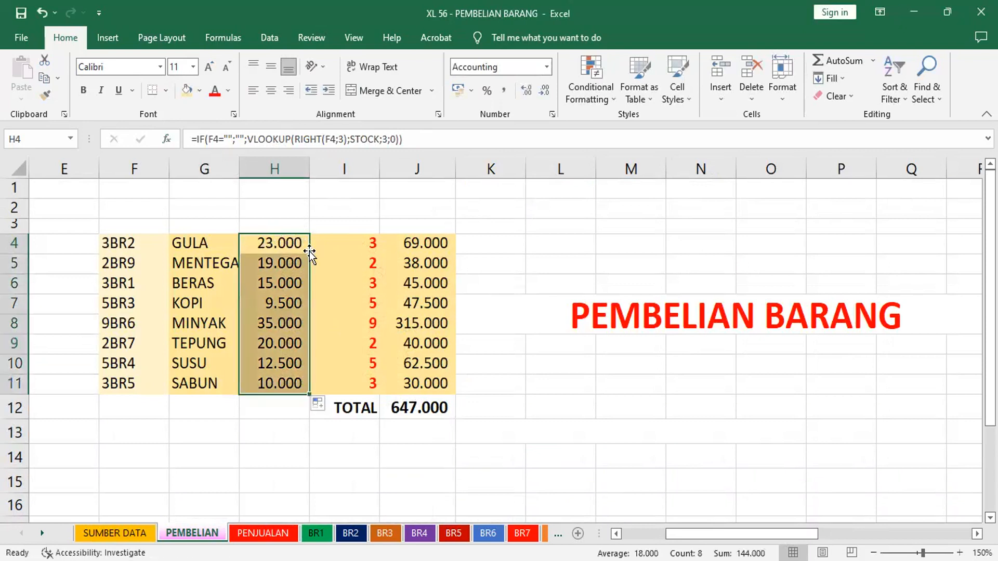
Inspect the price formulas in column H on PEMBELIAN and compare them with the same column on PENJUALAN.
left_click(299, 247)
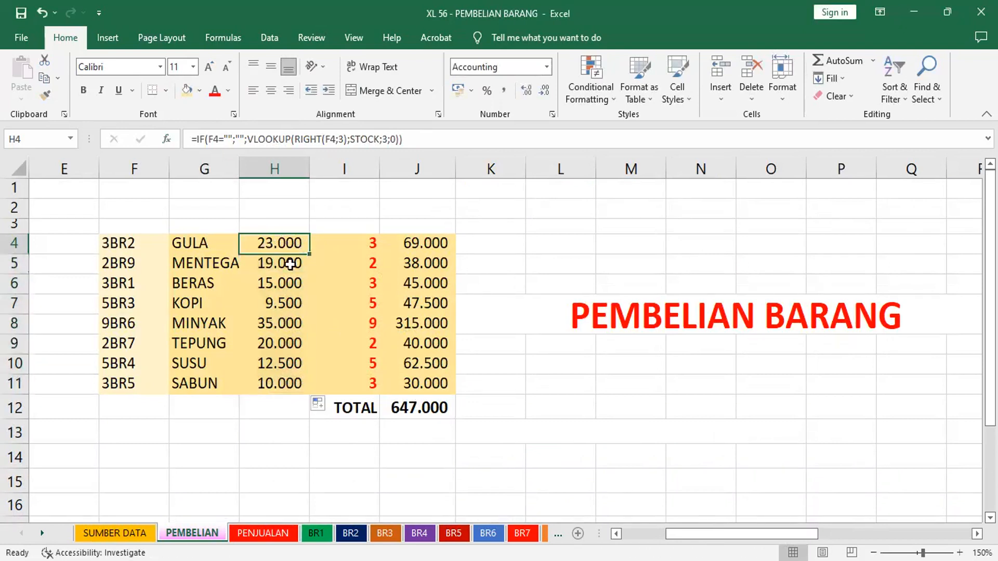
left_click(290, 264)
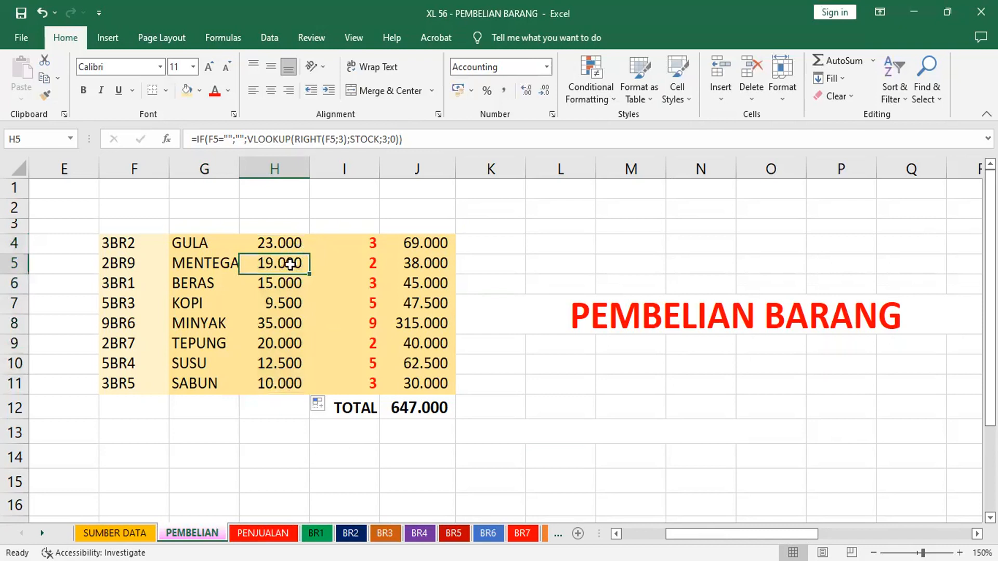
left_click(284, 305)
left_click(284, 344)
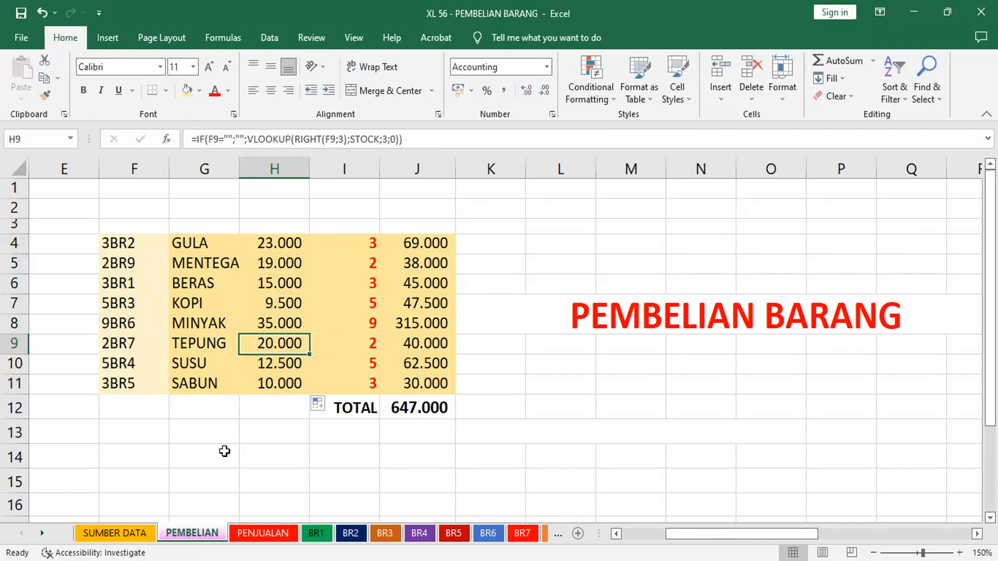
left_click(263, 533)
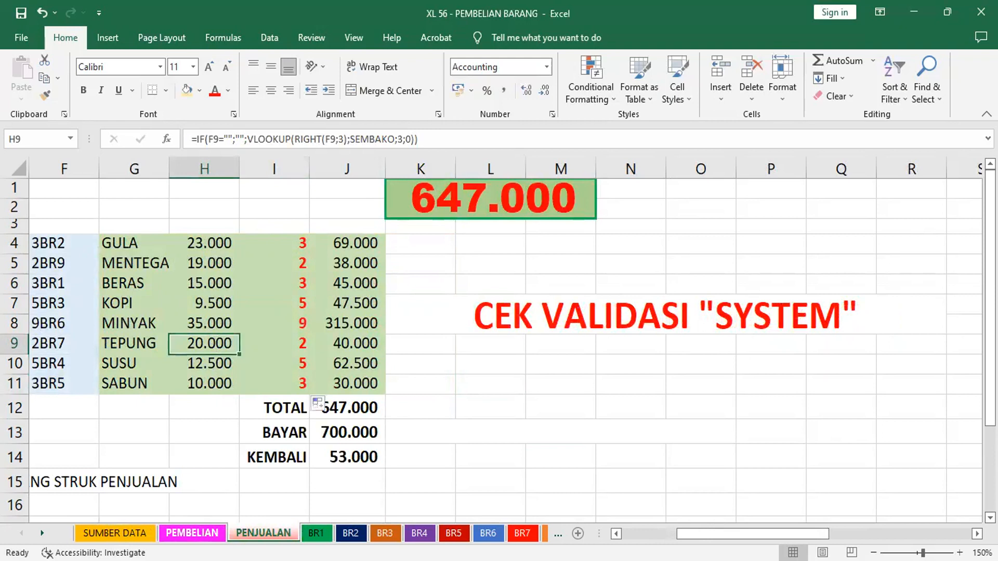
left_click(192, 533)
Check the H4 price formula on PEMBELIAN against columns H to K of the STOCK range to identify the purchase price column.
left_click(286, 243)
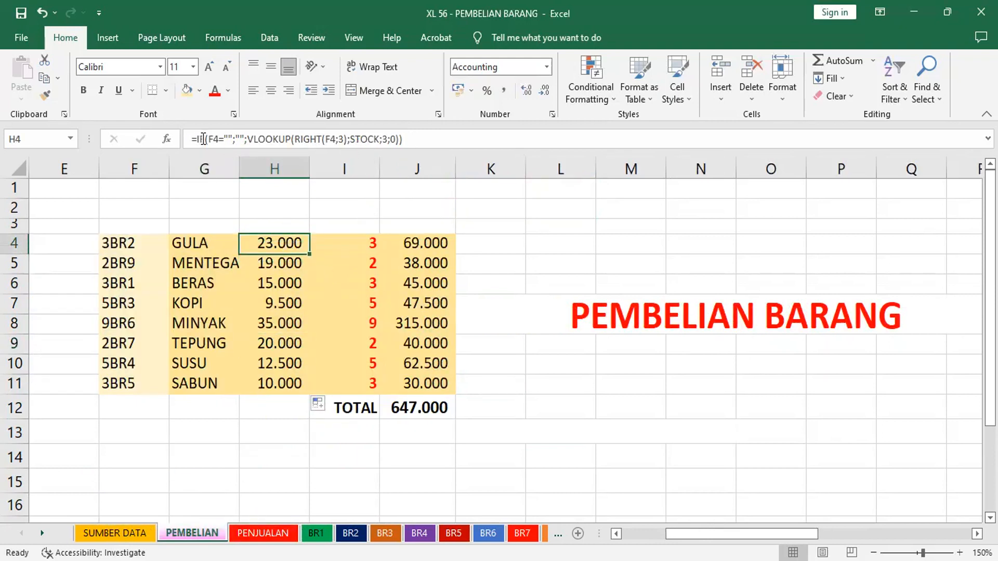
left_click(72, 138)
left_click(47, 173)
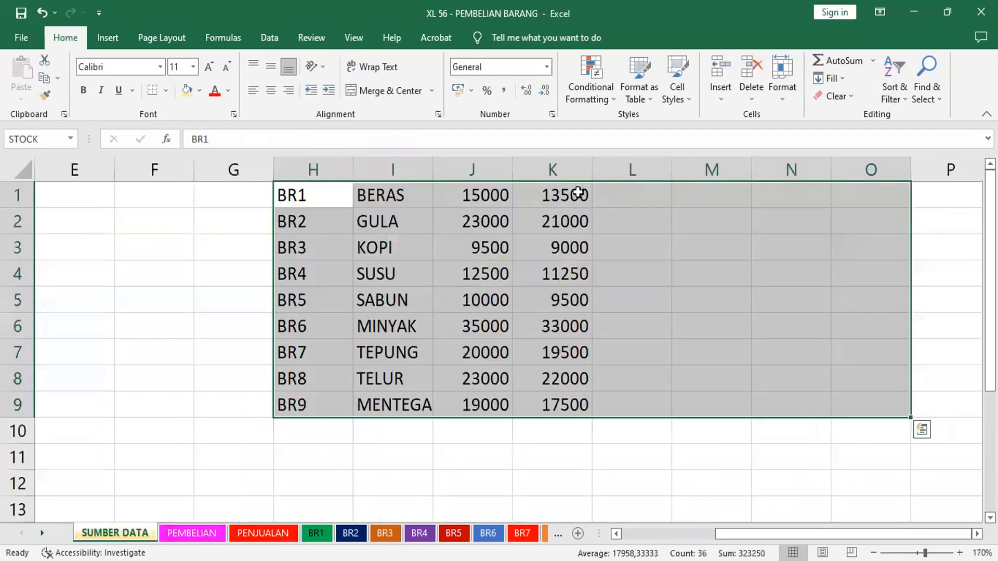
left_click(323, 166)
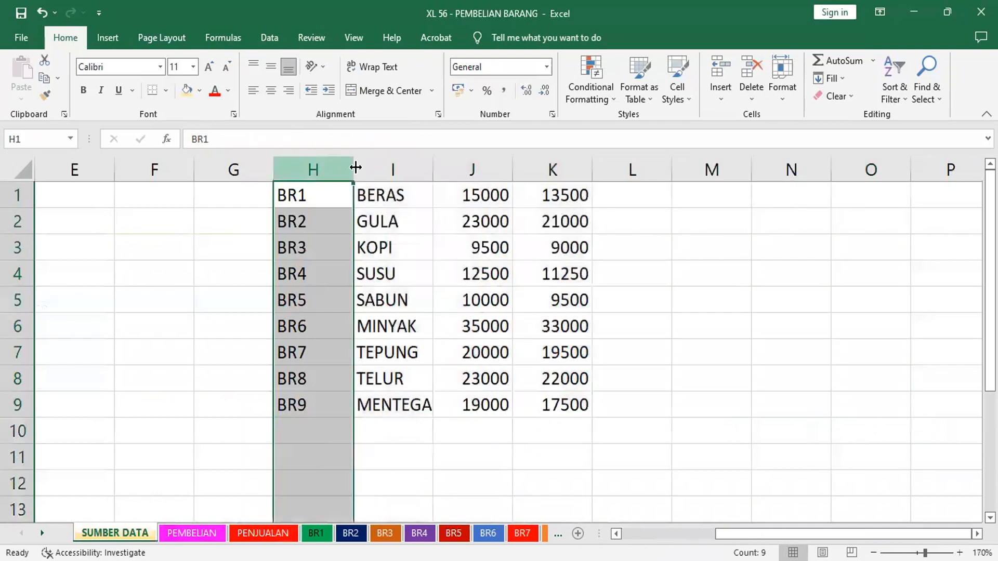
left_click(403, 170)
left_click(483, 166)
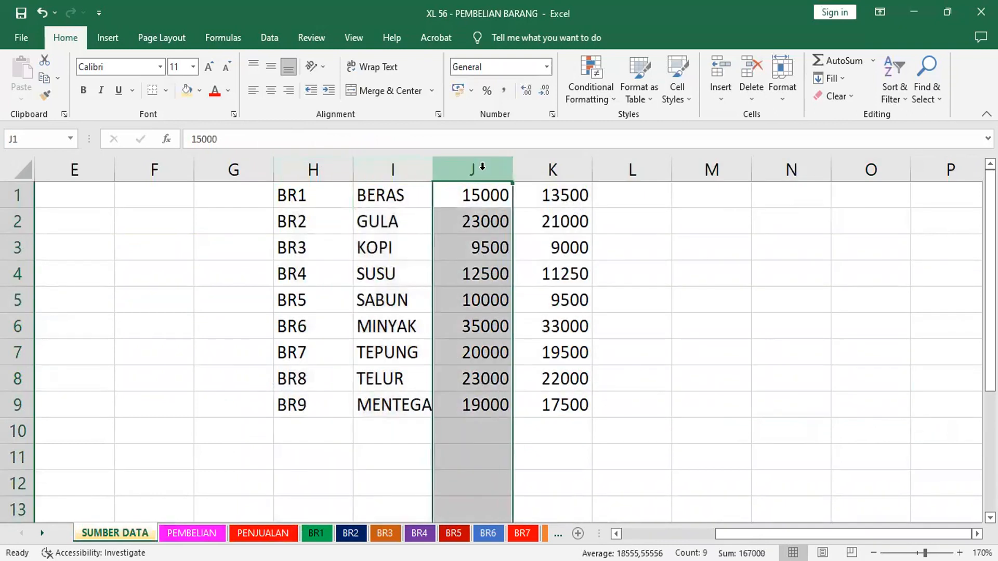
left_click(557, 172)
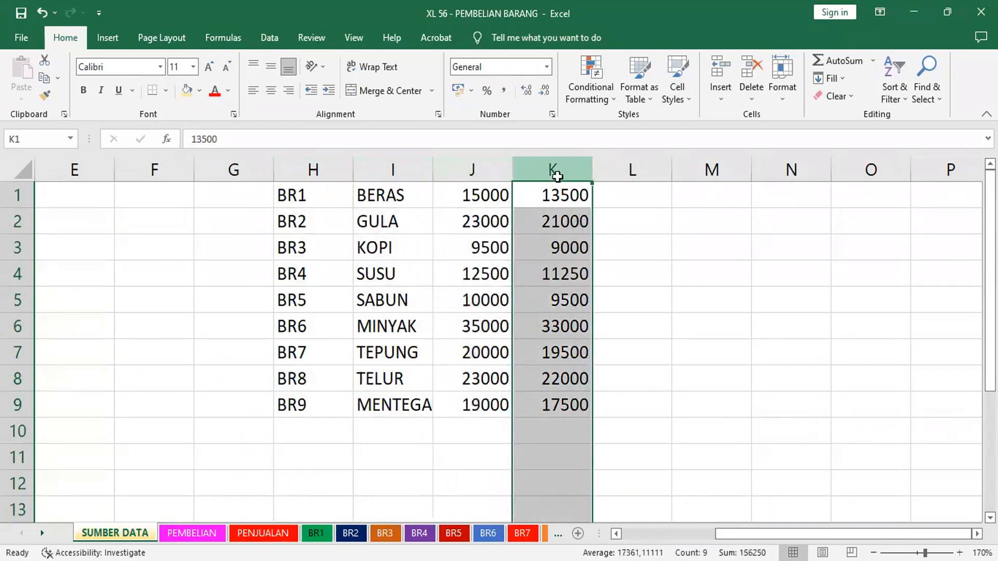
Change the VLOOKUP column index in H4 on PEMBELIAN to 4 and fill the formula down to H11.
left_click(192, 533)
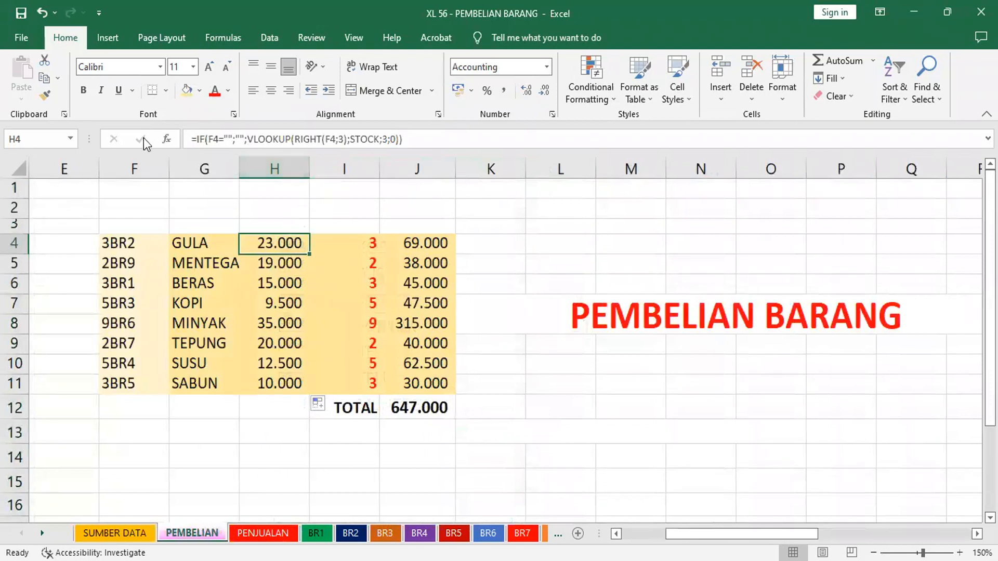
left_click(167, 139)
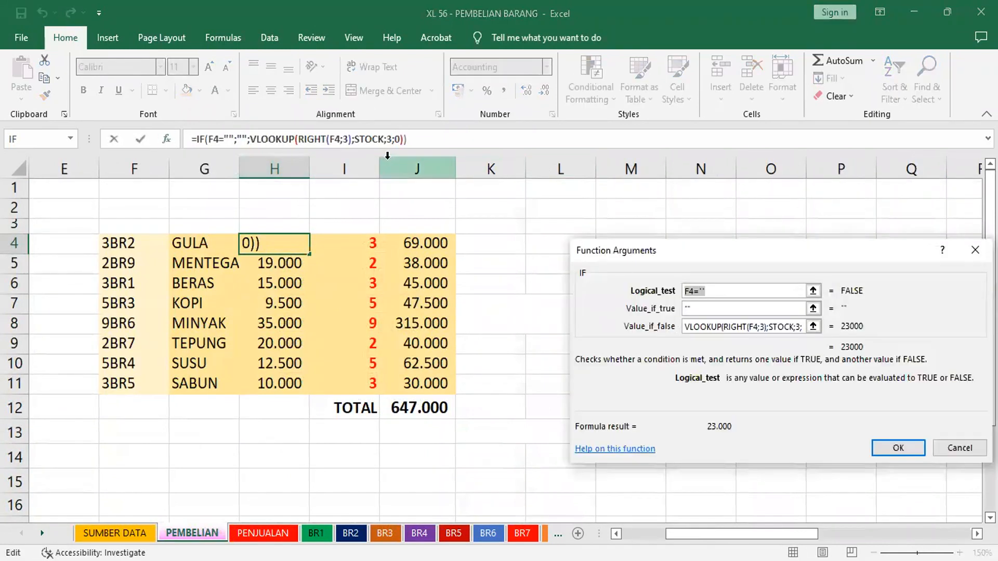
left_click(281, 140)
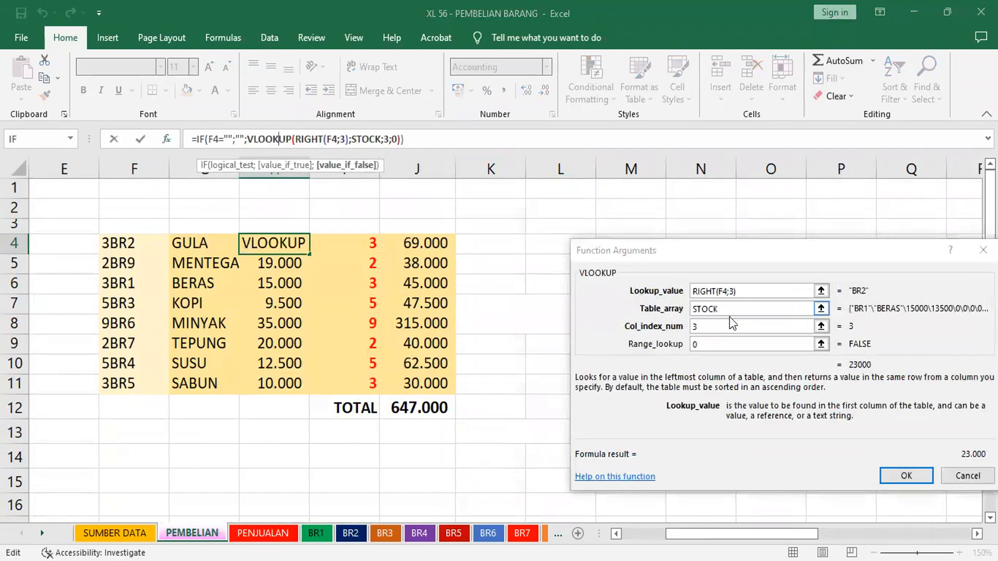
left_click(701, 328)
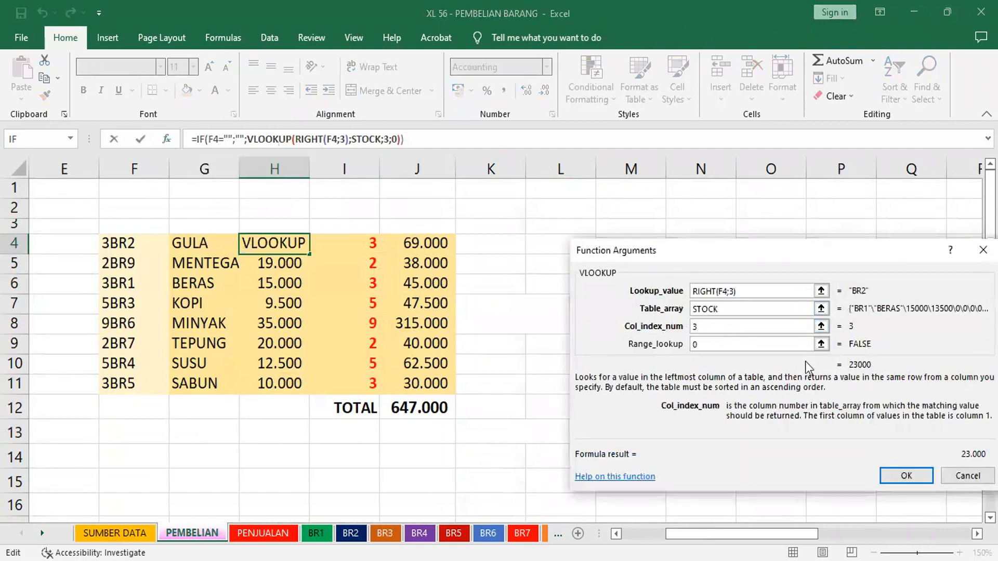
key("BackSpace")
type("4")
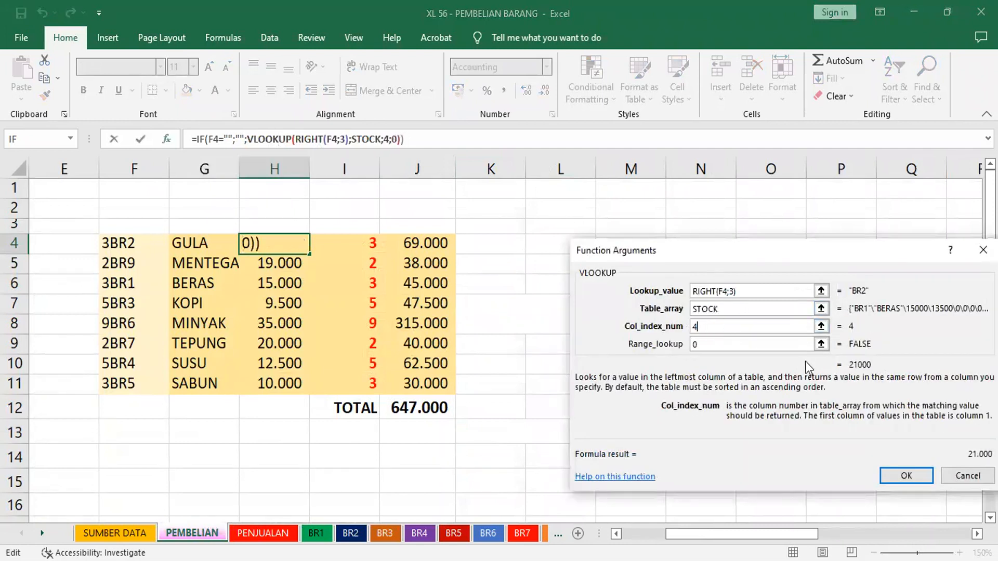
left_click(907, 476)
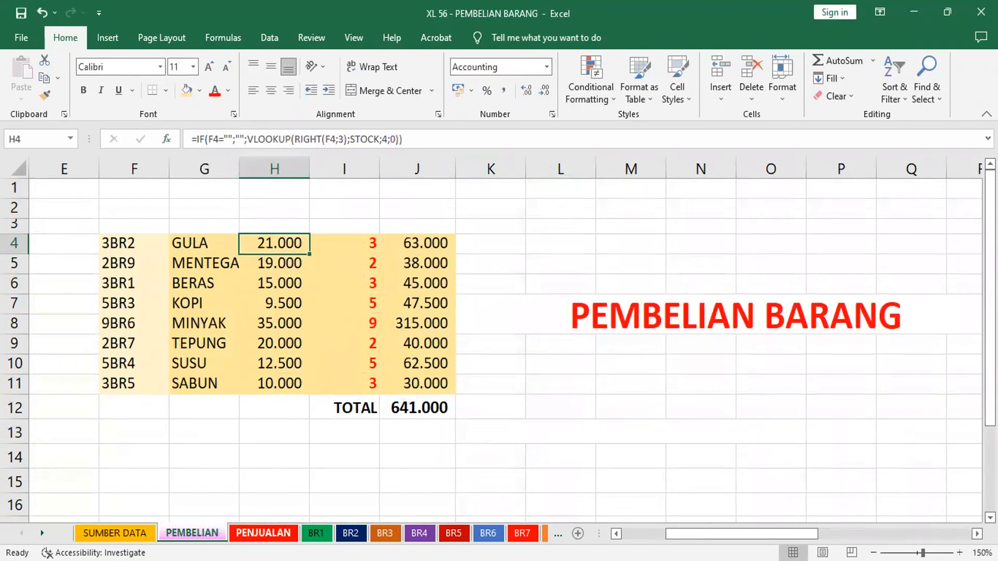
key("ctrl+Page_Down")
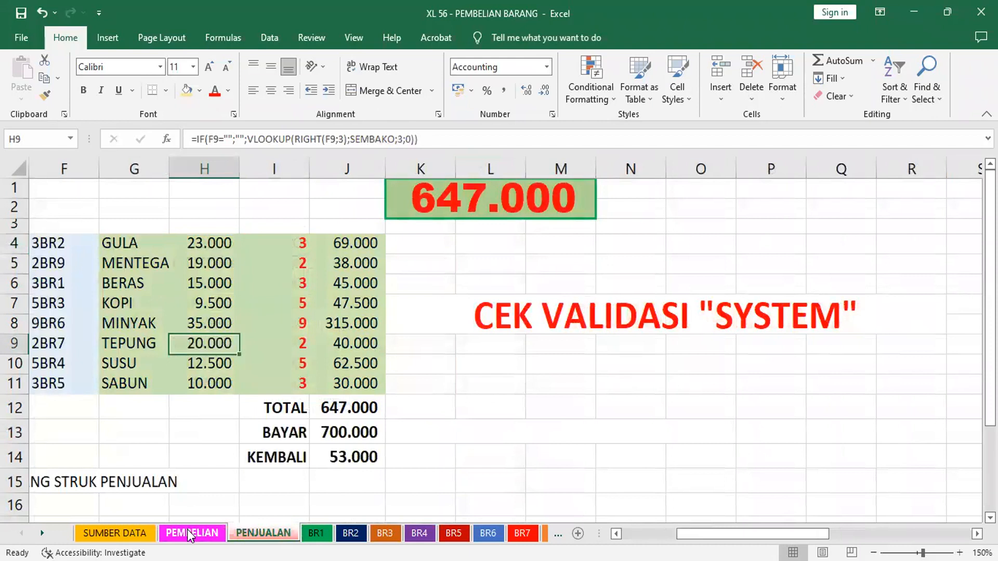
left_click(187, 529)
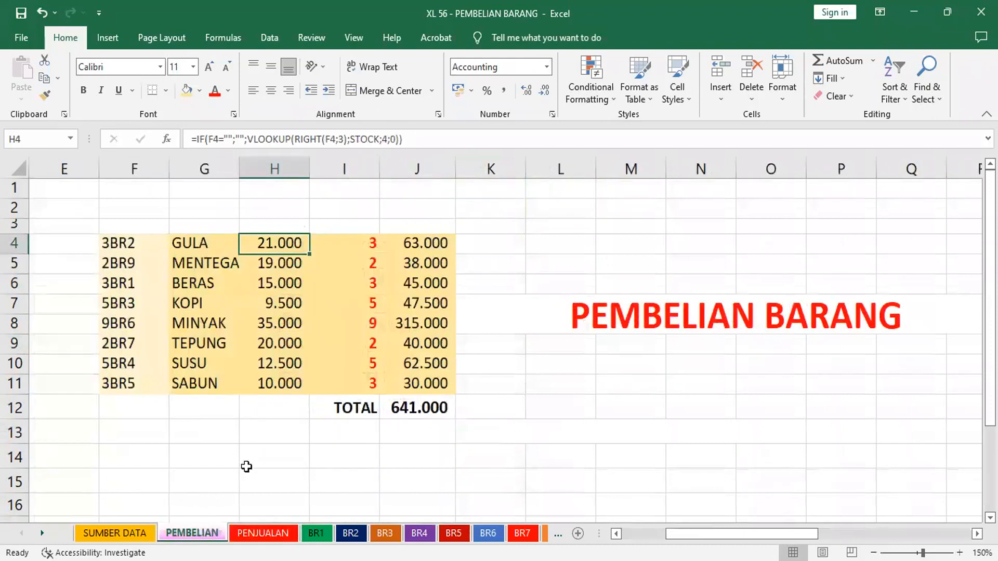
double_click(311, 255)
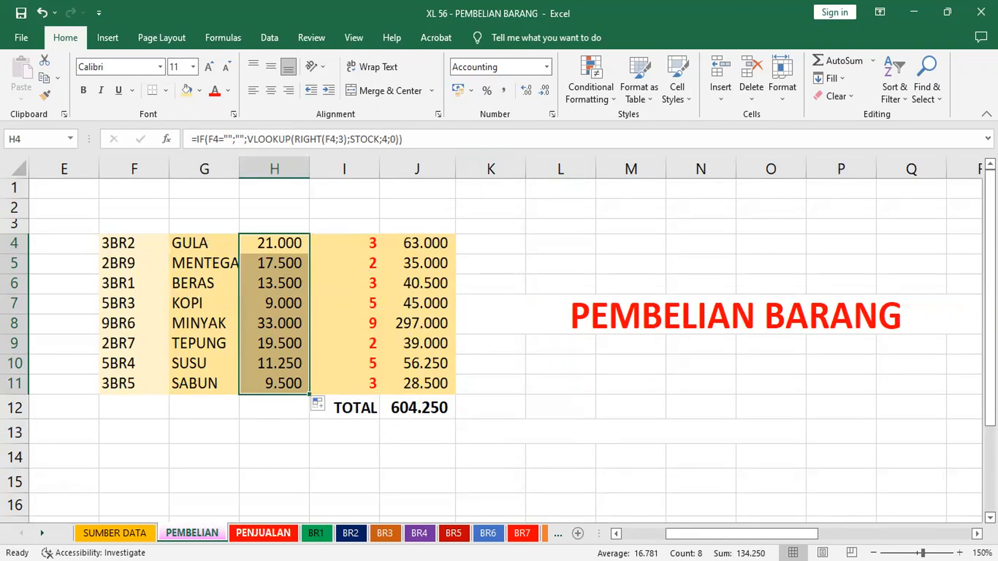
Compare the totals on PENJUALAN and PEMBELIAN, and enter the right-aligned label LABA in G15 on PEMBELIAN.
left_click(263, 533)
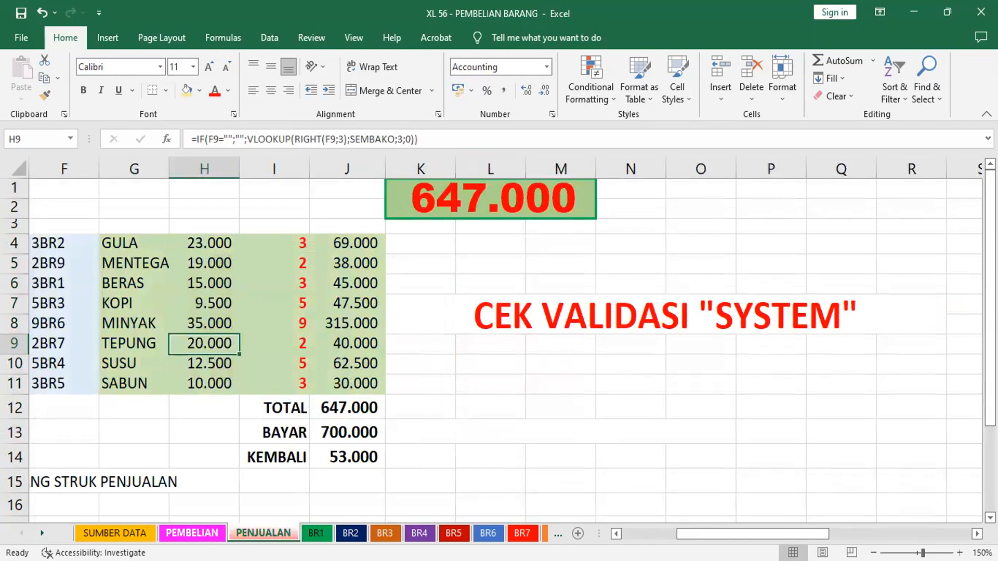
left_click(192, 533)
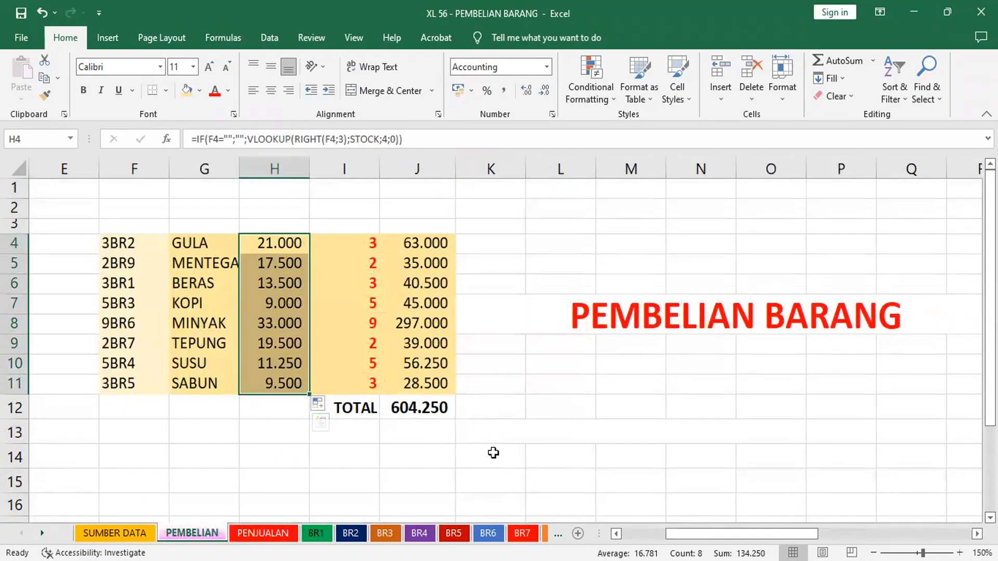
left_click(546, 432)
left_click(230, 474)
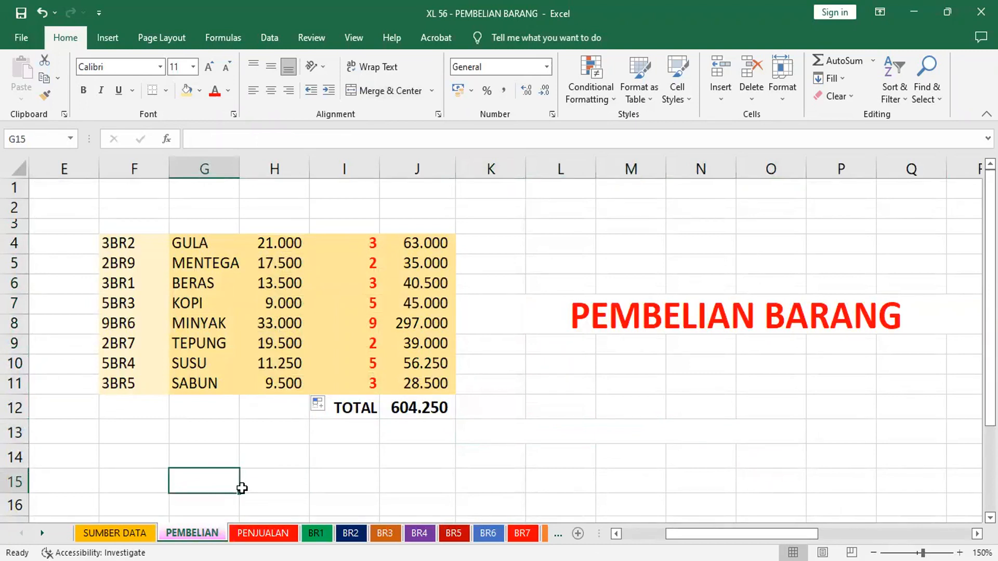
type("LABA")
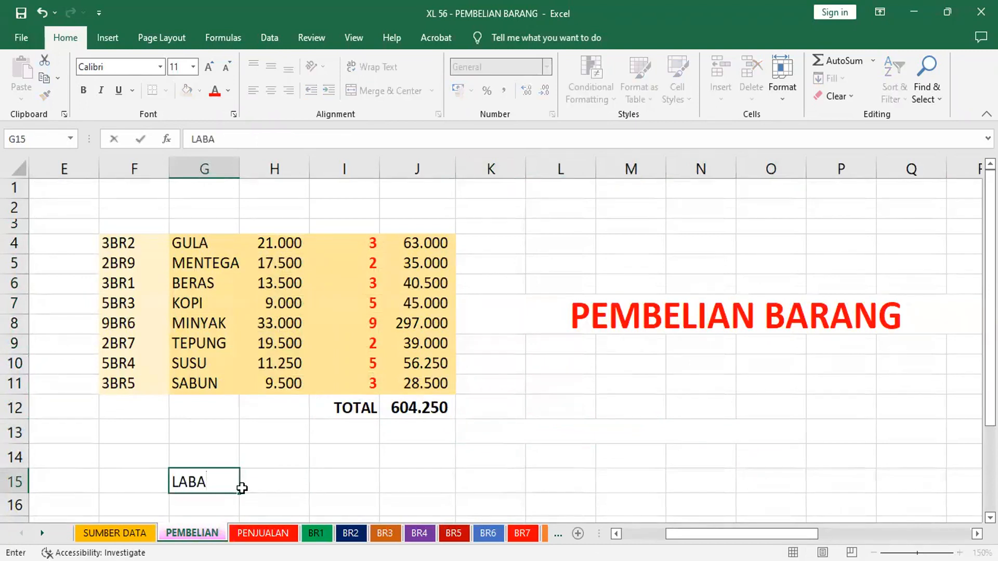
key("Return")
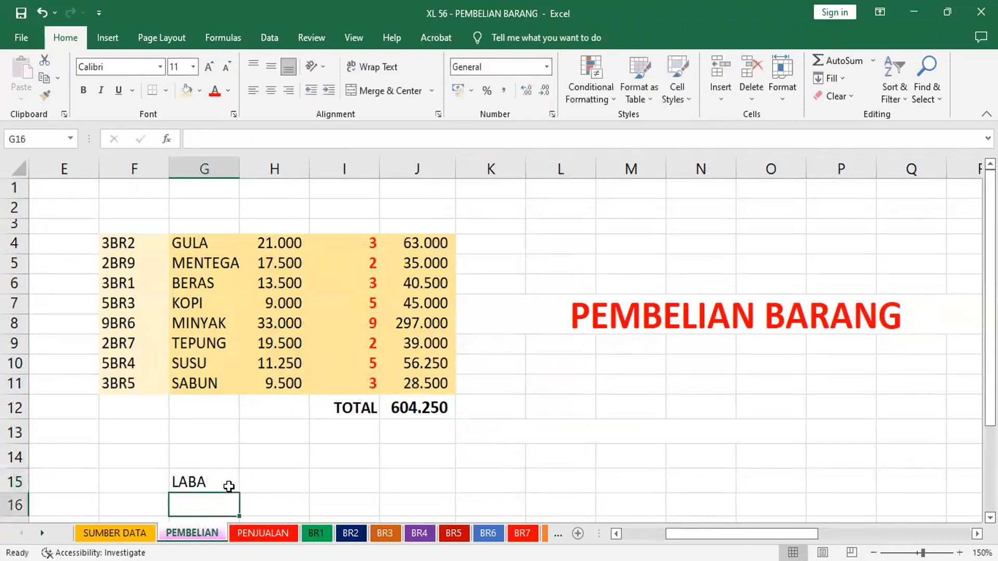
left_click(225, 482)
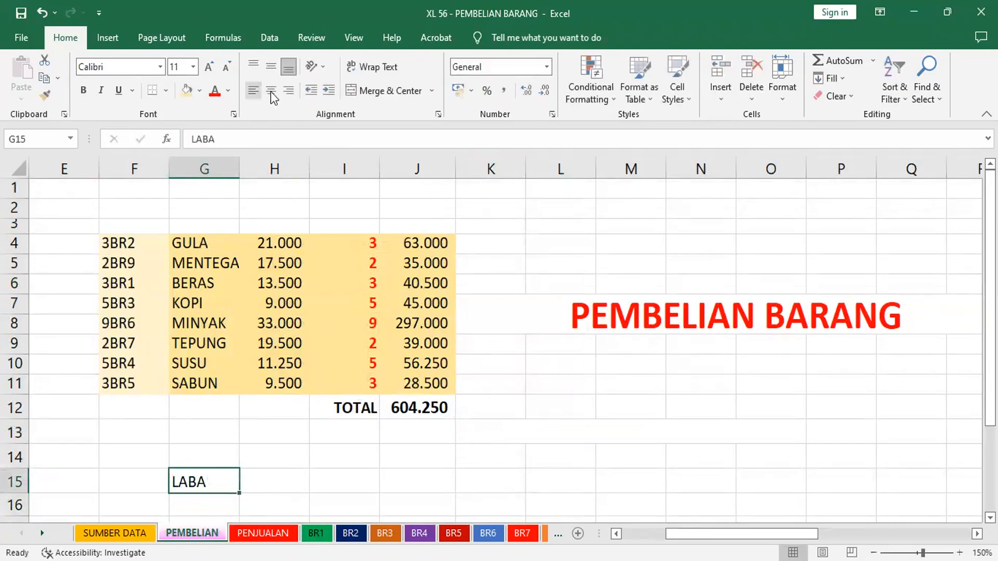
left_click(287, 91)
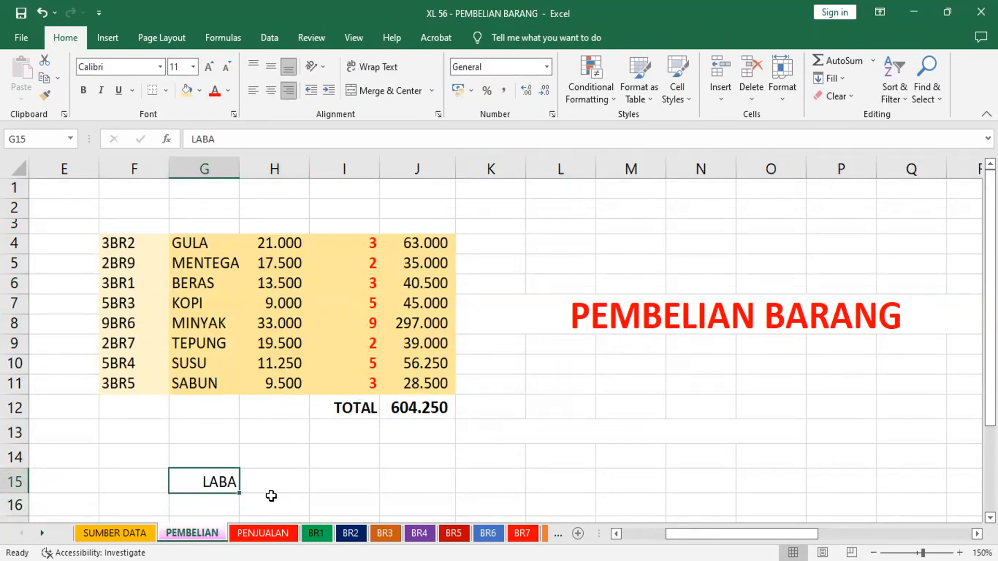
Calculate the profit in H15 on PEMBELIAN with the formula =PENJUALAN!J12-PEMBELIAN!J12.
left_click(273, 479)
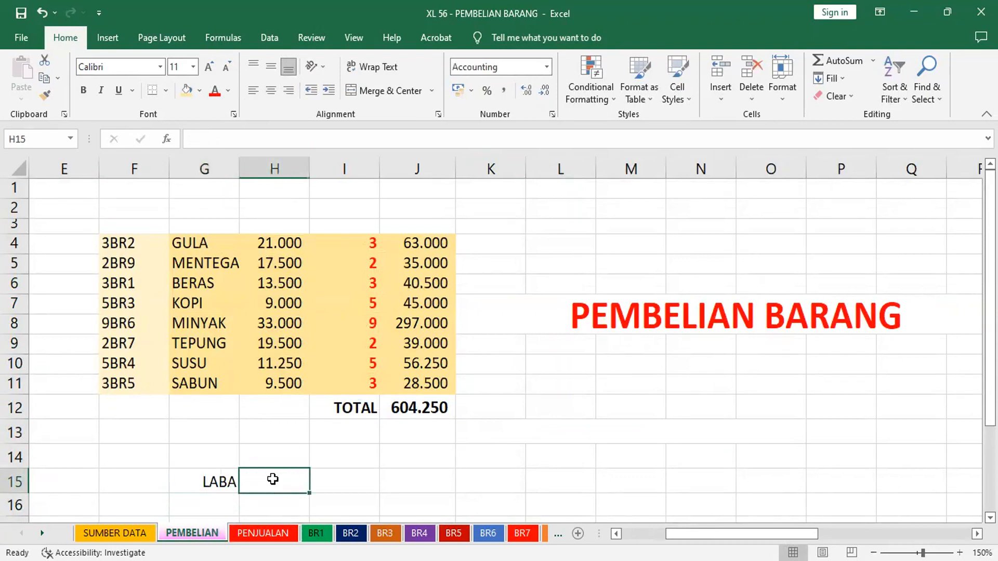
type("=")
left_click(278, 528)
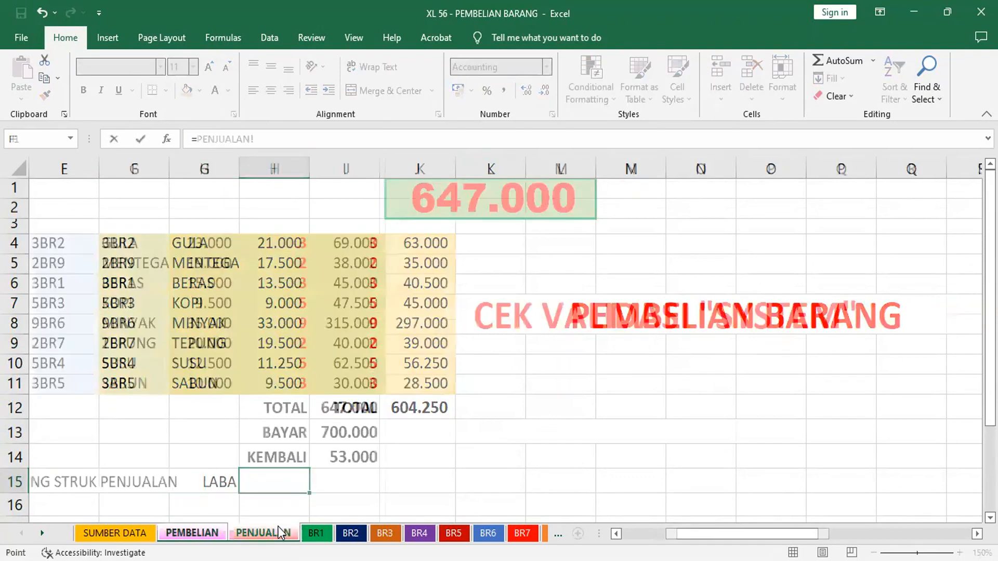
left_click(357, 403)
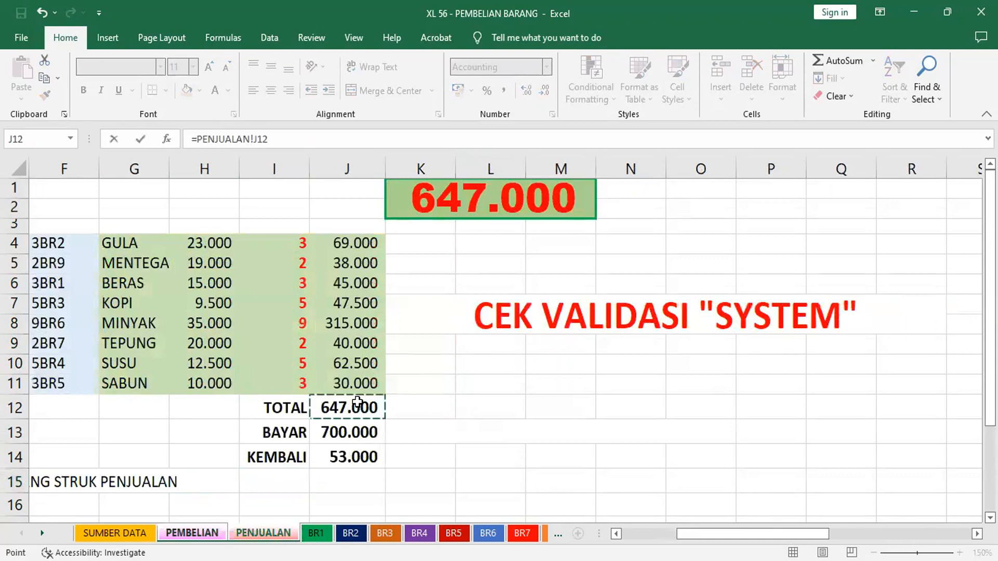
type("-")
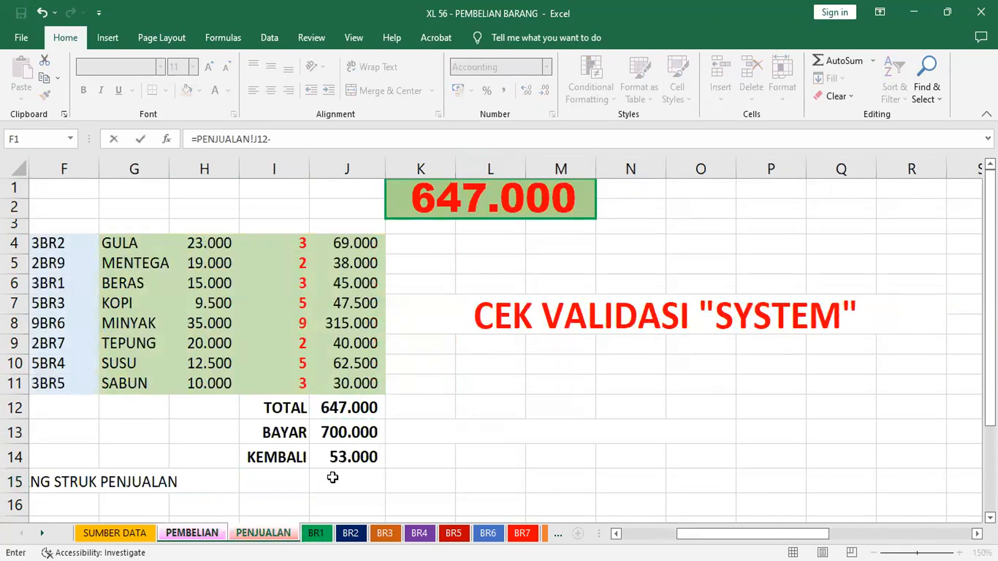
left_click(192, 533)
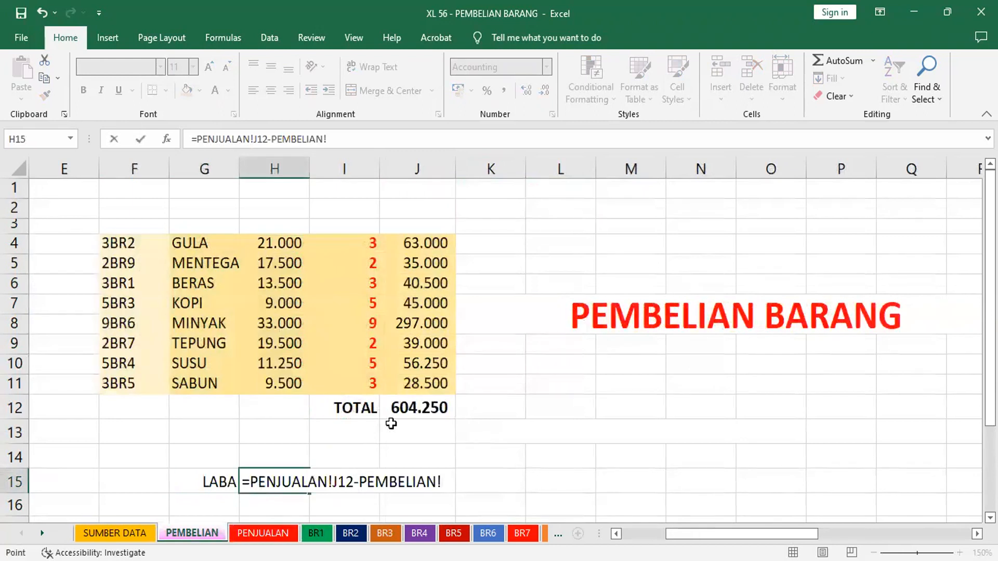
left_click(416, 407)
key("Return")
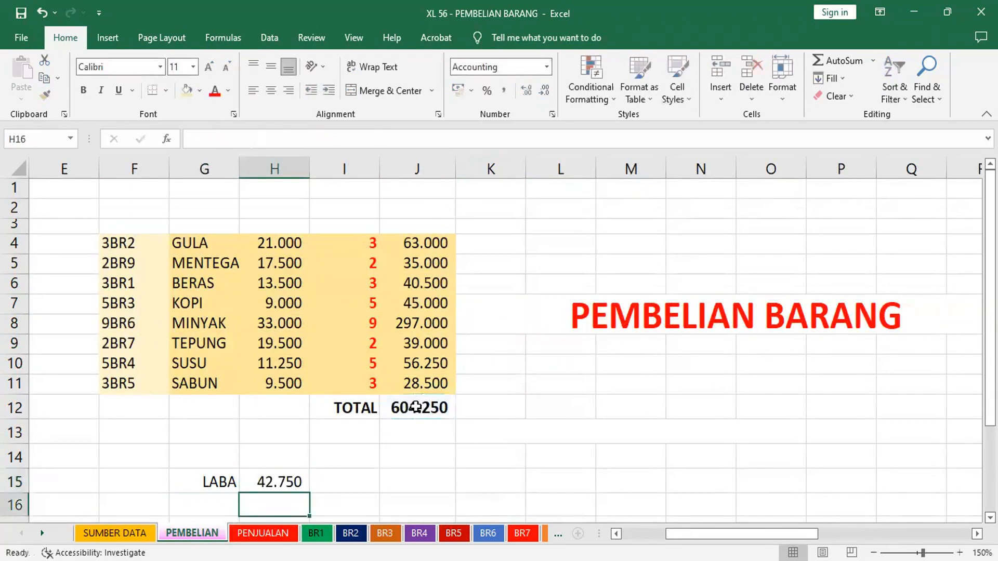
left_click(291, 488)
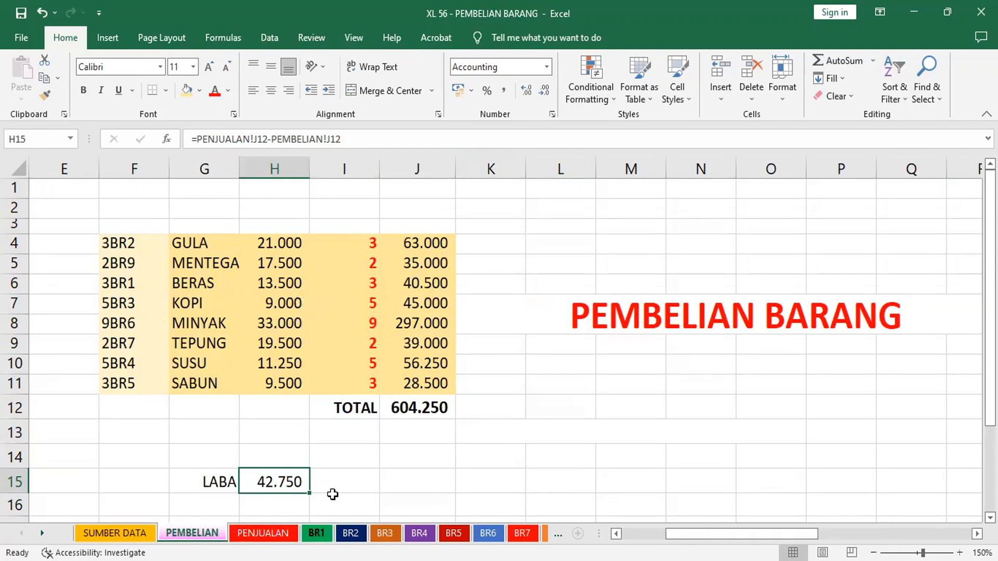
Examine the KELUAR formula in C4 on the BR1 sheet as the pattern for the empty MASUK column.
key("ctrl+Page_Down")
key("ctrl+Page_Down")
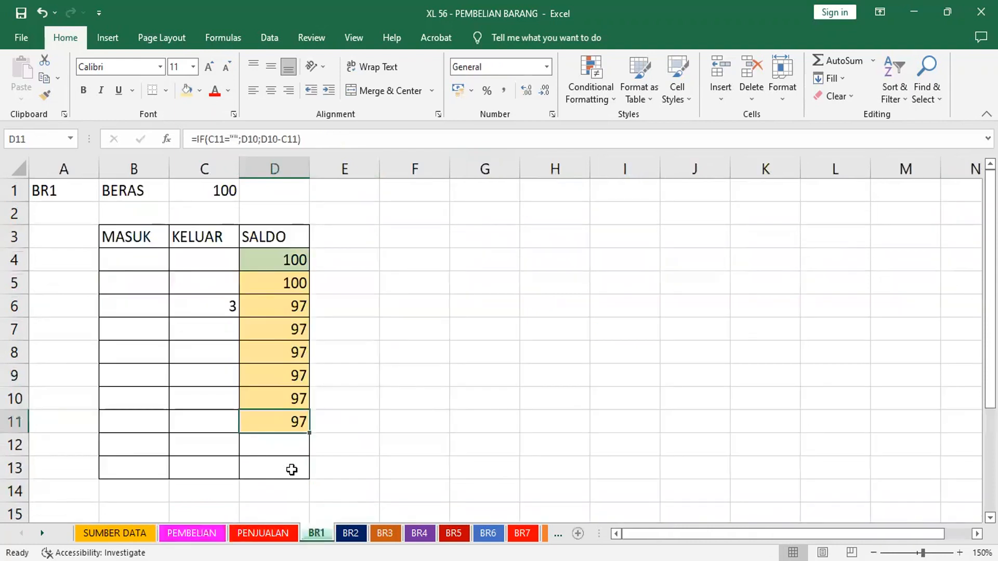
left_click(134, 260)
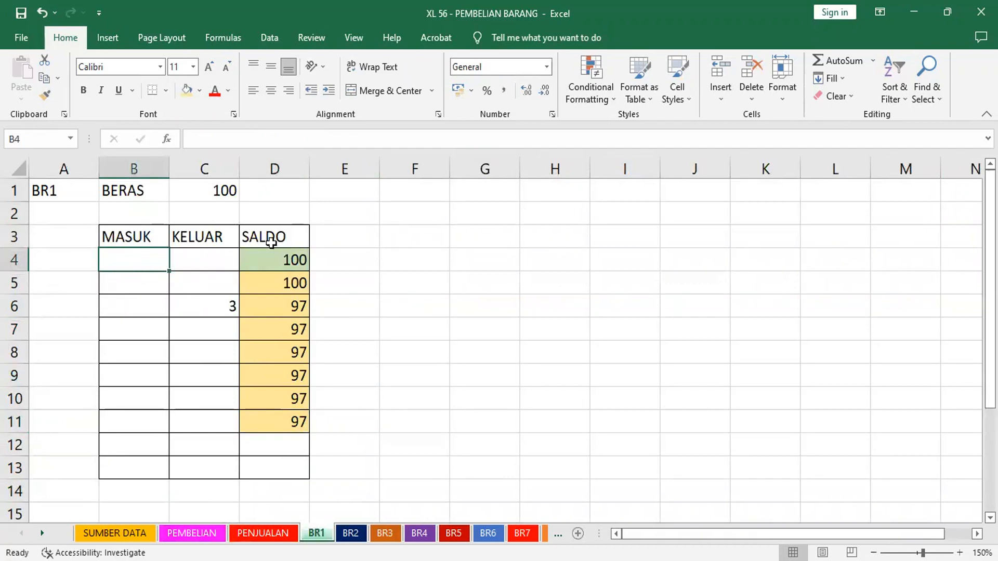
left_click(209, 256)
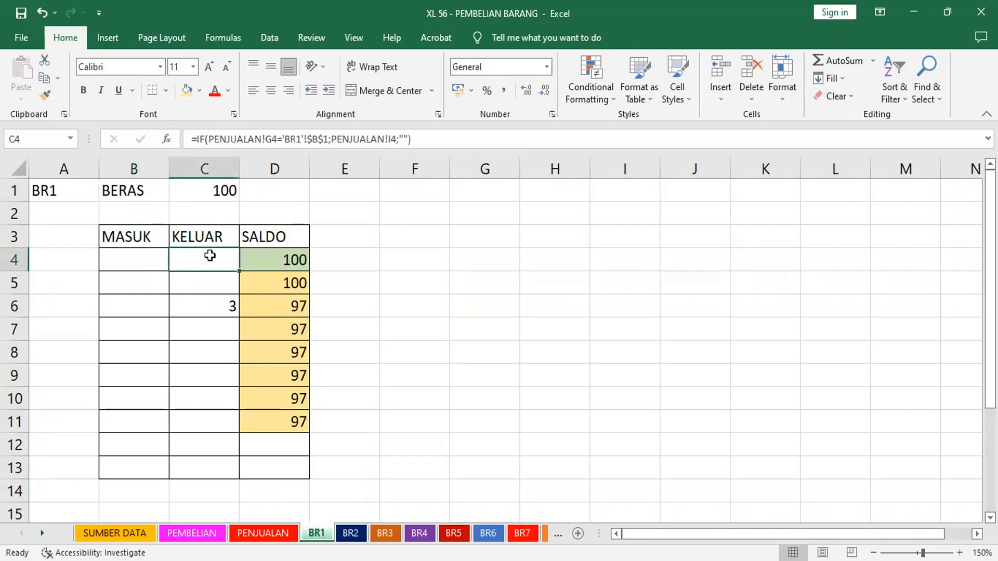
Try an IF function in B4 on BR1 with the logical test PEMBELIAN!G4='BR1'!B1, using a relative reference.
left_click(135, 266)
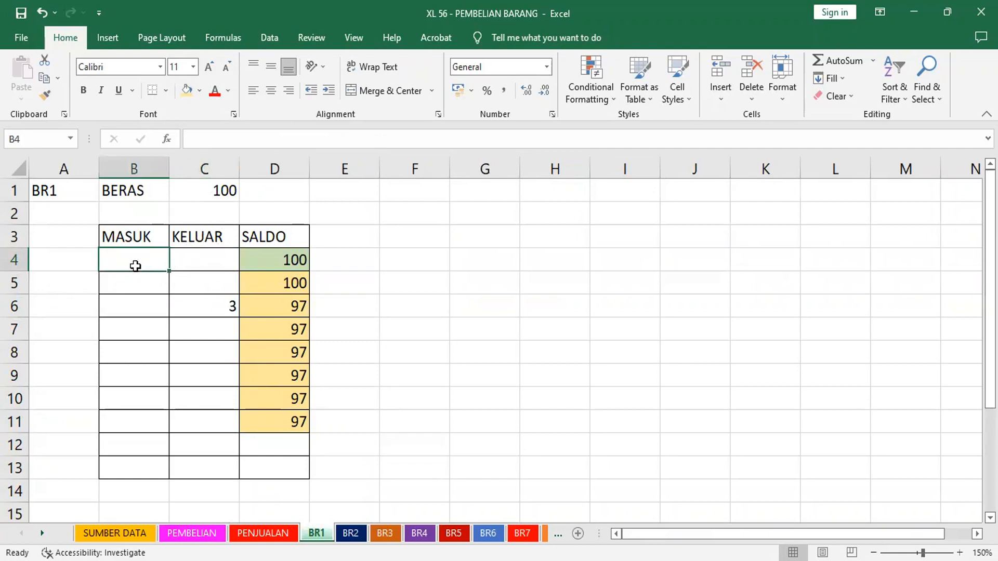
left_click(166, 139)
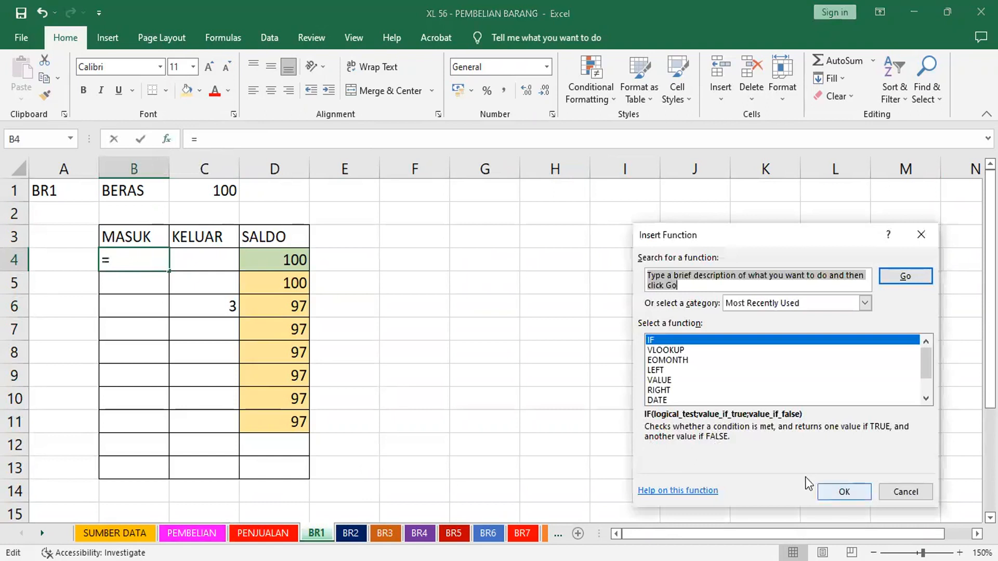
left_click(844, 492)
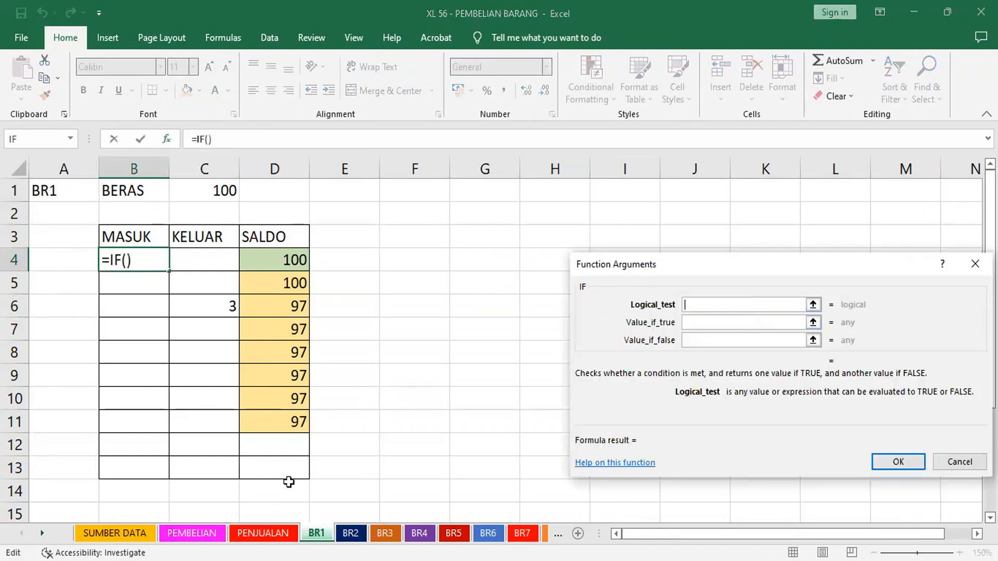
left_click(192, 532)
left_click(204, 243)
type("=")
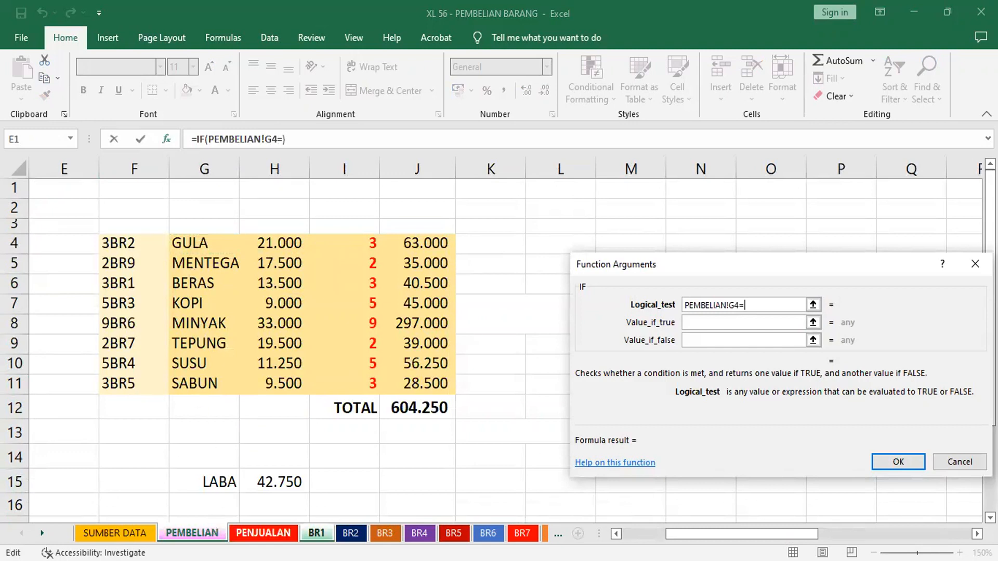
left_click(316, 533)
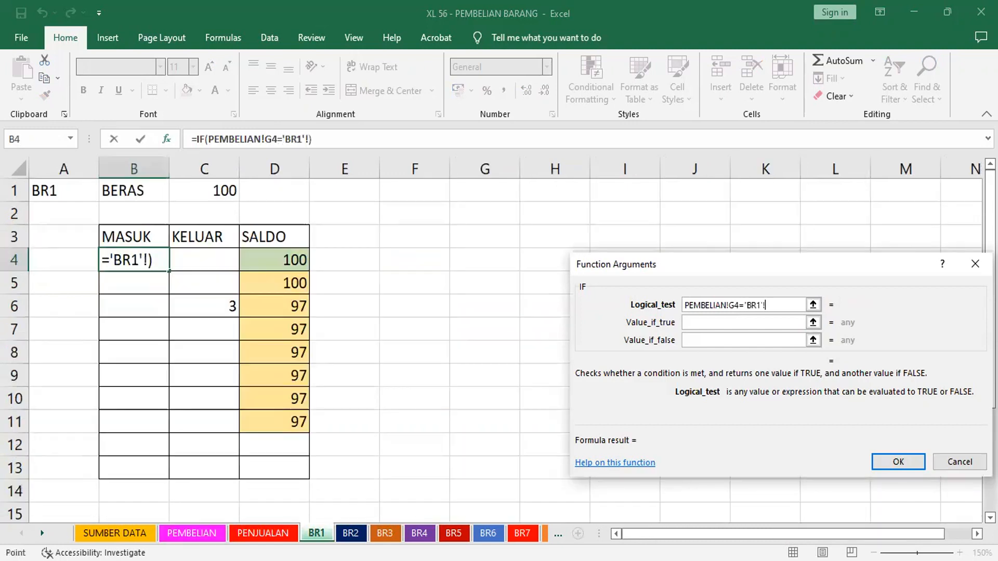
left_click(130, 192)
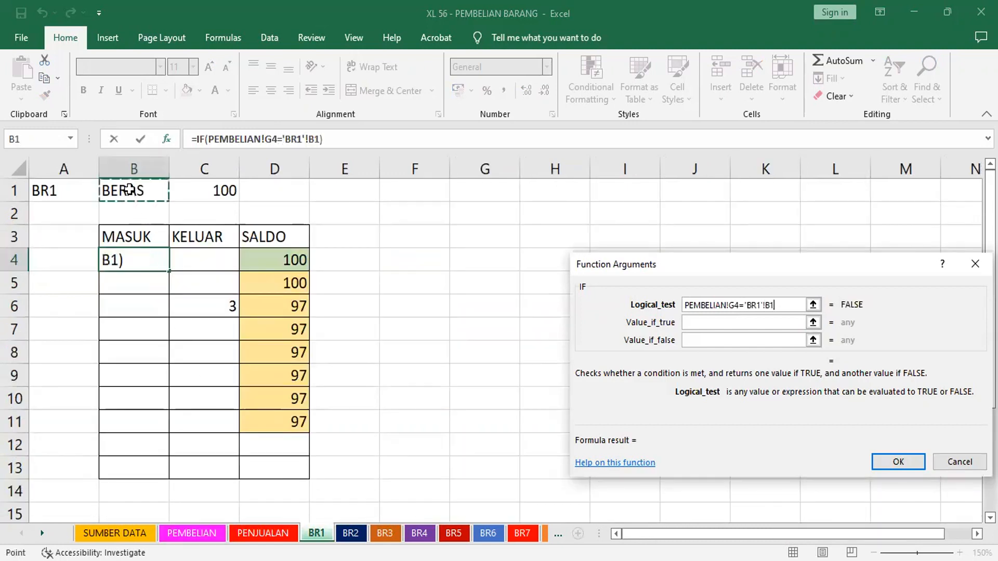
Complete the IF formula in B4 on BR1 with PEMBELIAN!I4 if true and "" if false.
left_click(743, 322)
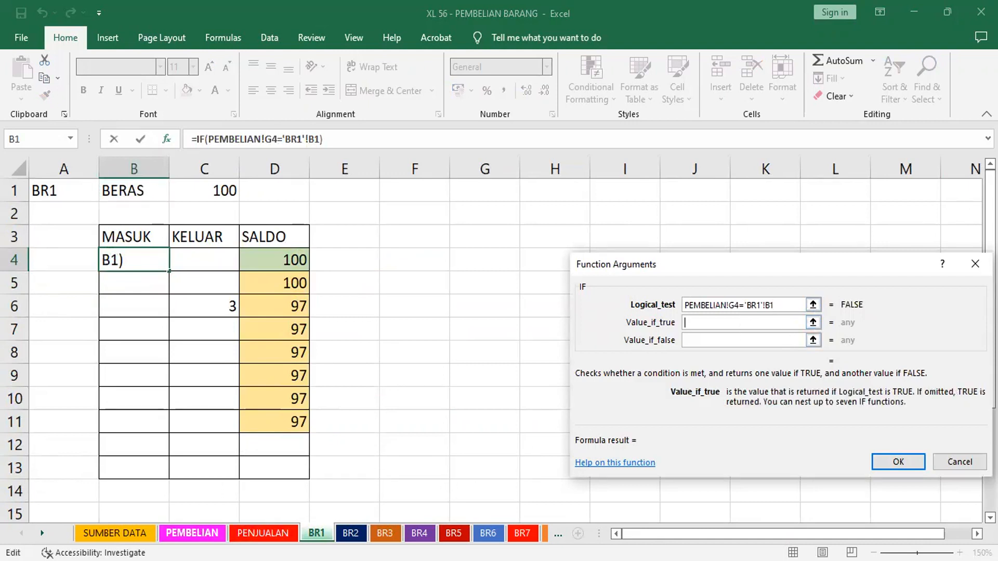
left_click(192, 533)
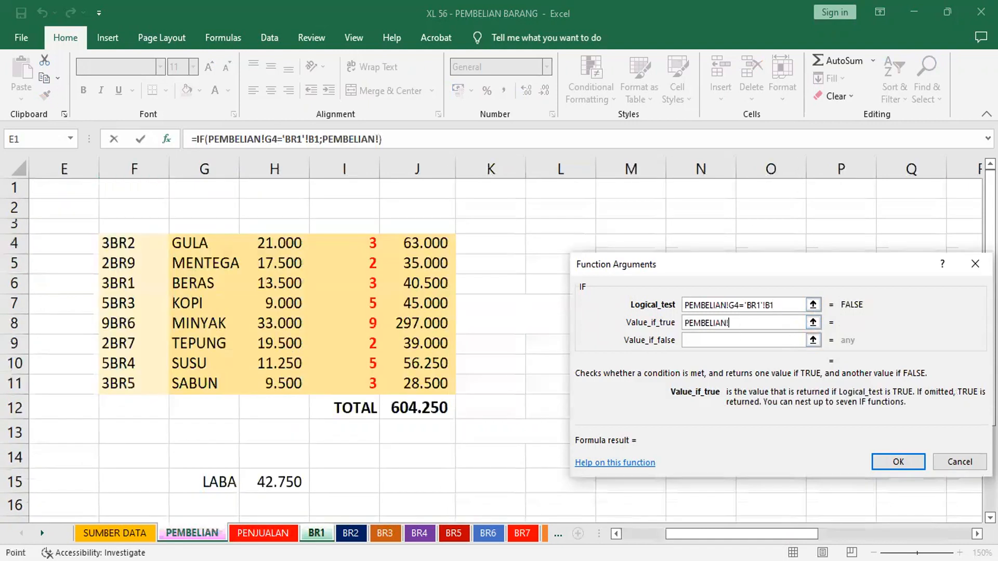
left_click(352, 242)
left_click(725, 340)
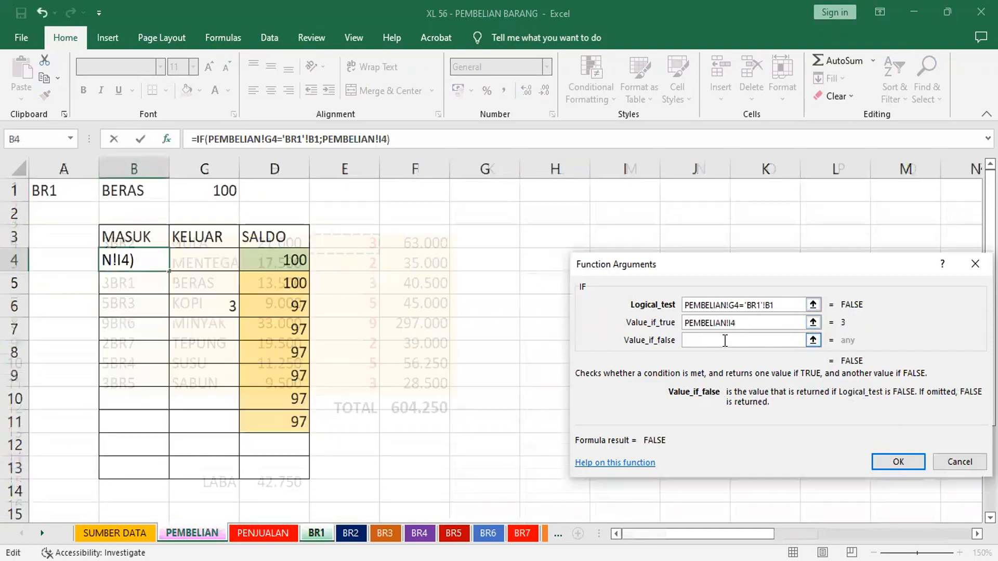
type("\"\"")
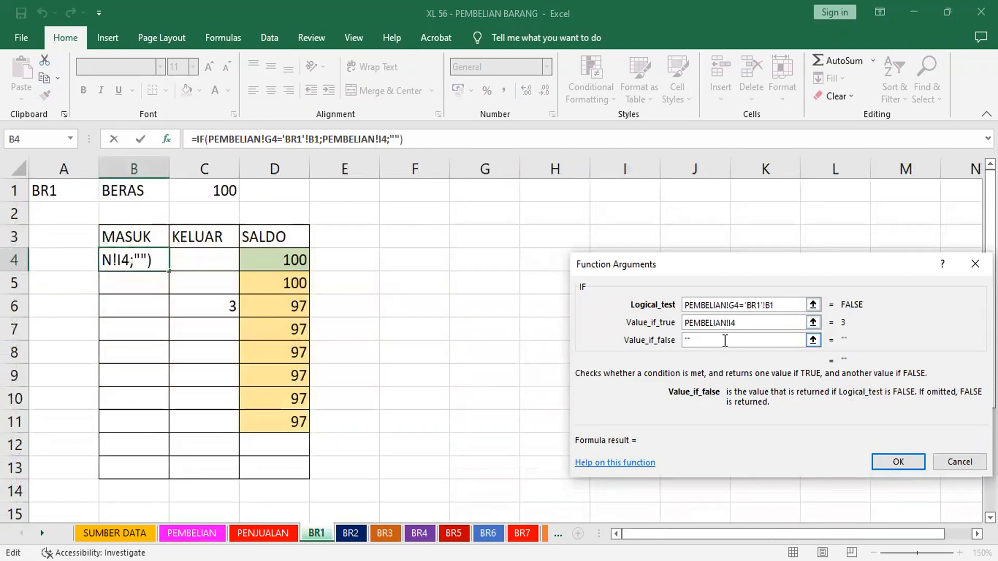
left_click(909, 460)
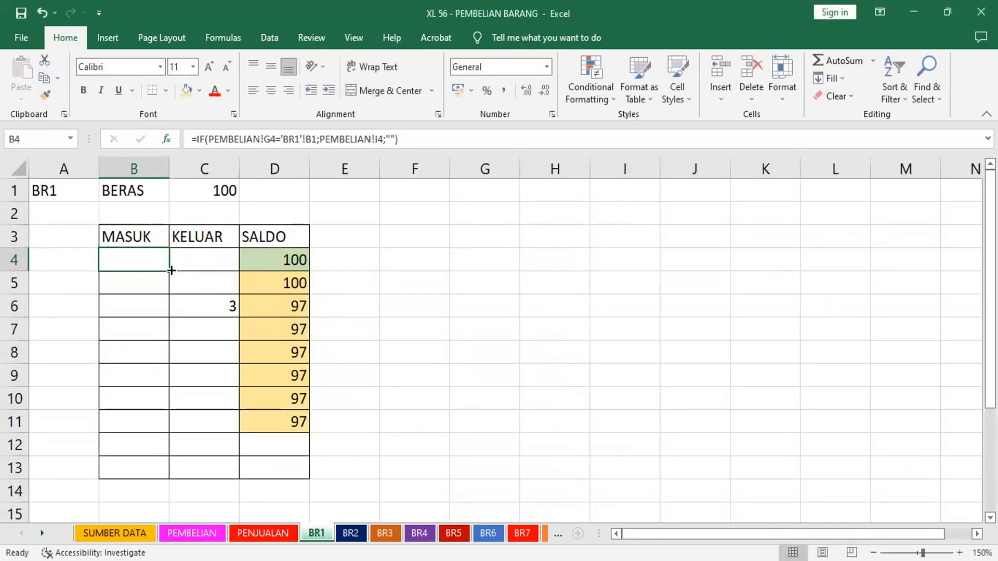
Recheck the function arguments of B4 on BR1 and clear the formula from the cell.
key("F2")
left_click(166, 139)
key("Tab")
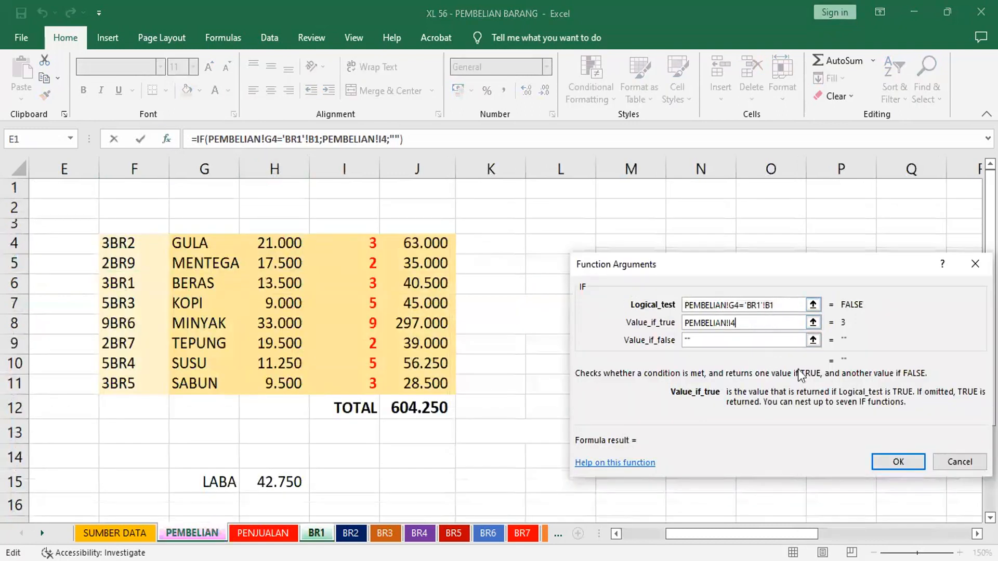
left_click(953, 459)
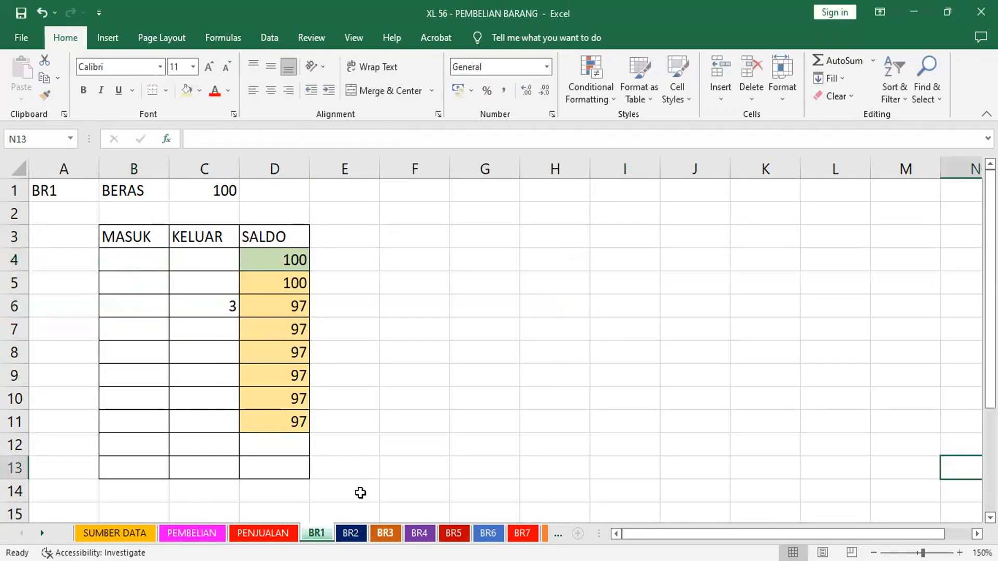
left_click(148, 259)
key("Delete")
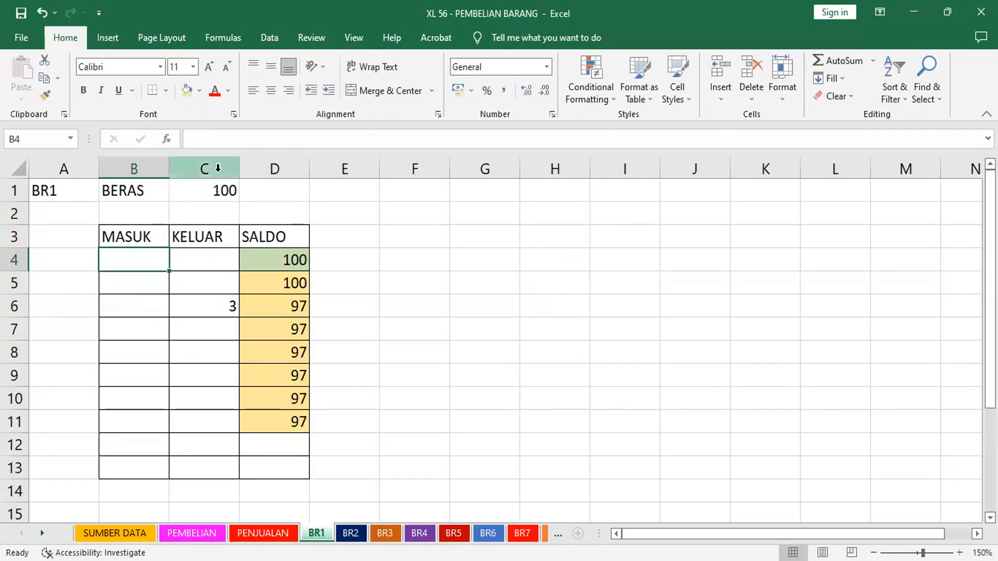
Start an IF function in B4 on BR1 with the logical test PEMBELIAN!G4='BR1'!$B$1, locking B1 as absolute.
left_click(167, 140)
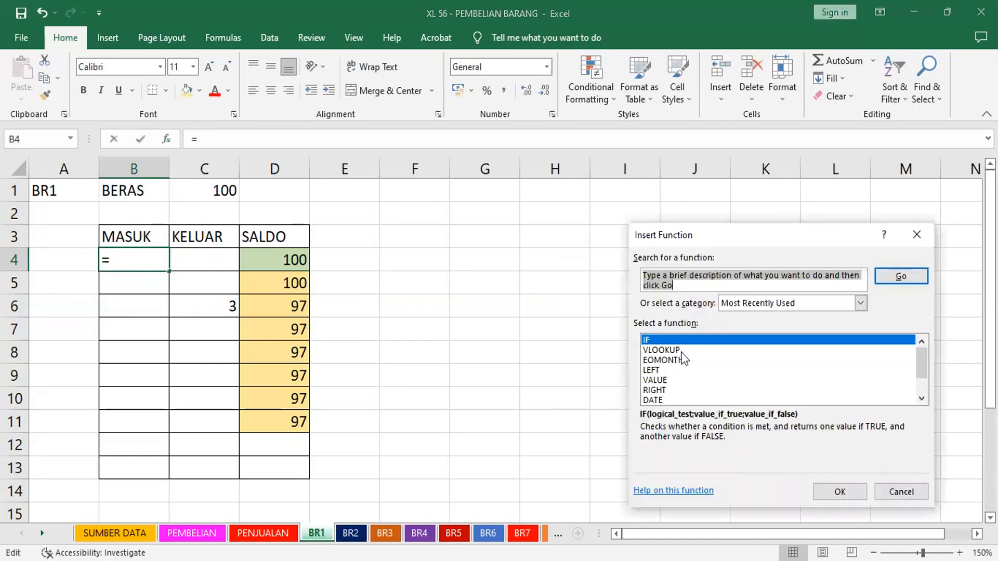
left_click(840, 492)
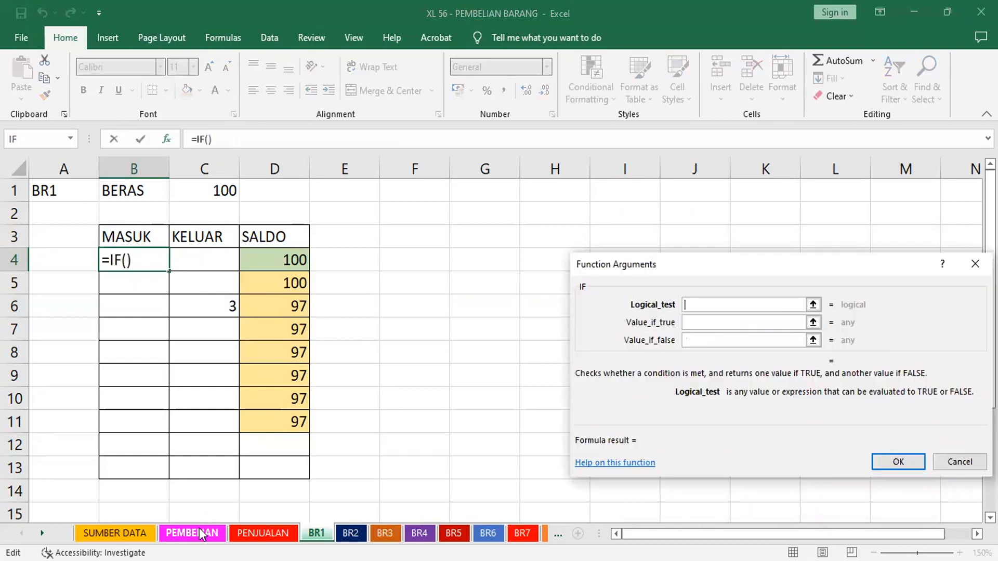
left_click(198, 530)
left_click(186, 245)
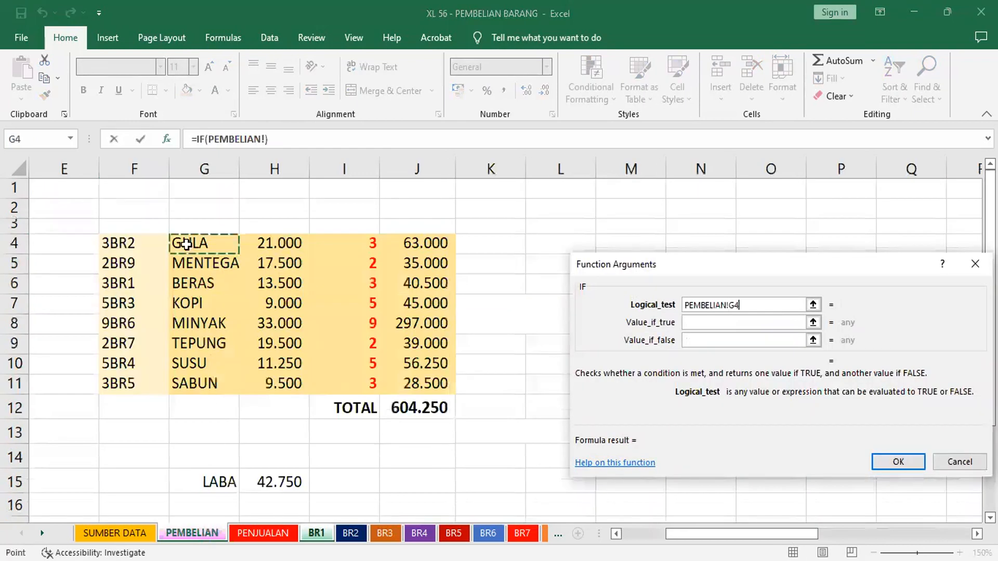
type("=")
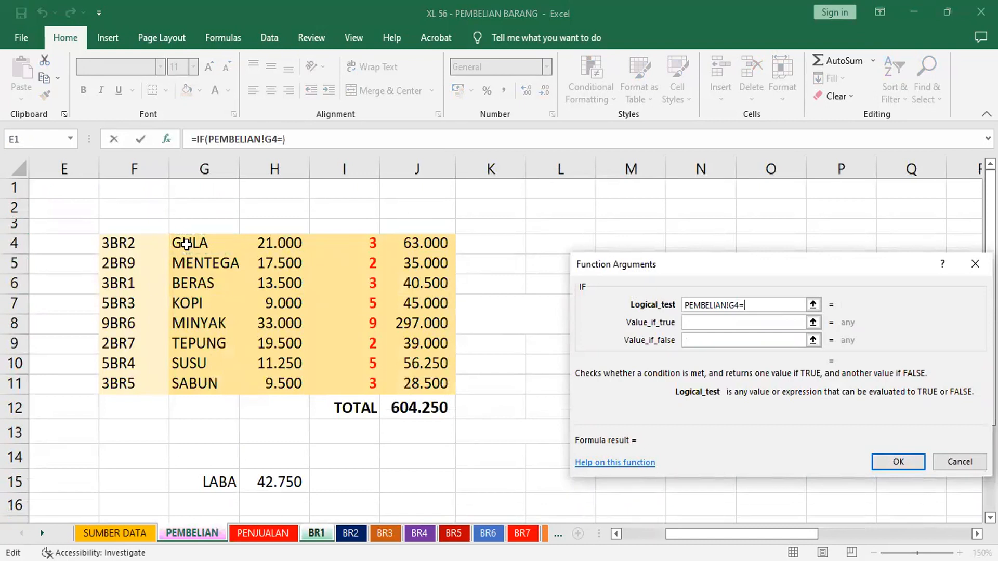
left_click(315, 532)
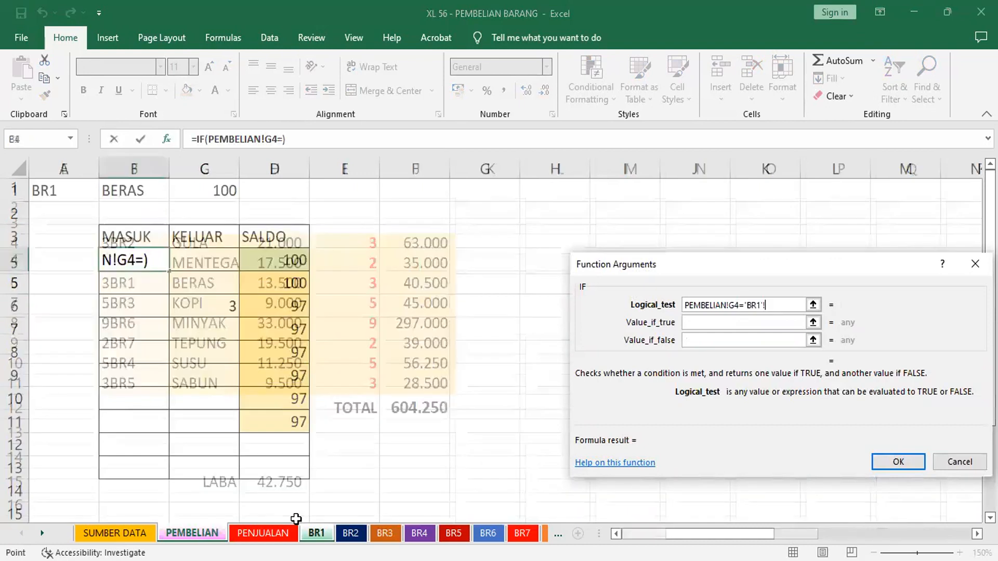
left_click(136, 190)
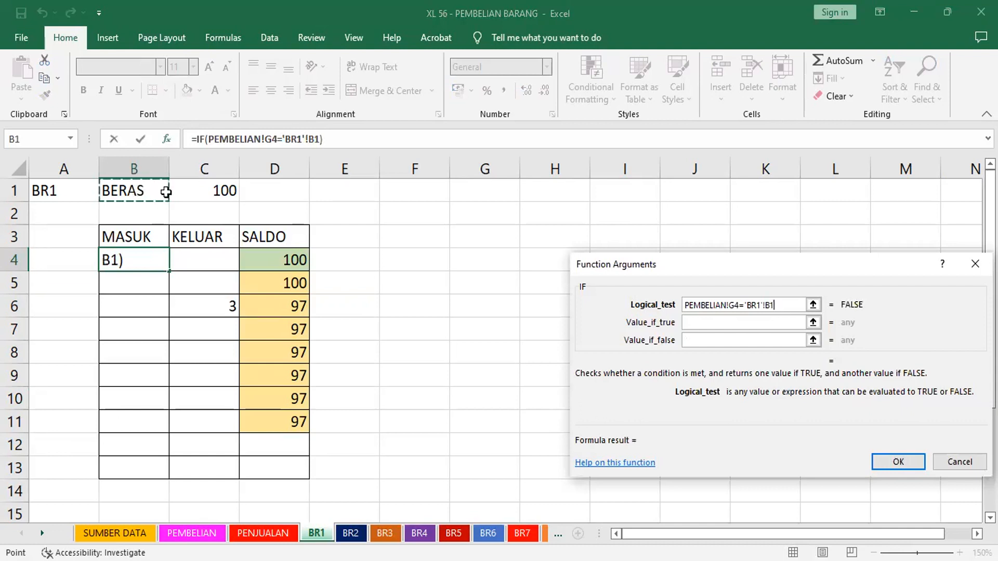
key("F4")
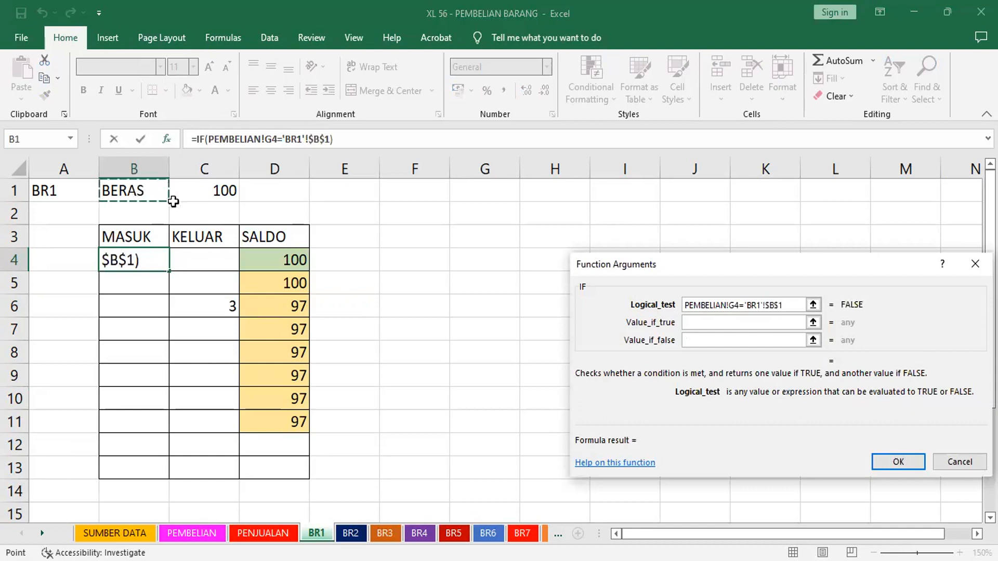
Set the B4 IF function to return PEMBELIAN!I4 if true and "" if false, and fill it down to B11.
left_click(720, 324)
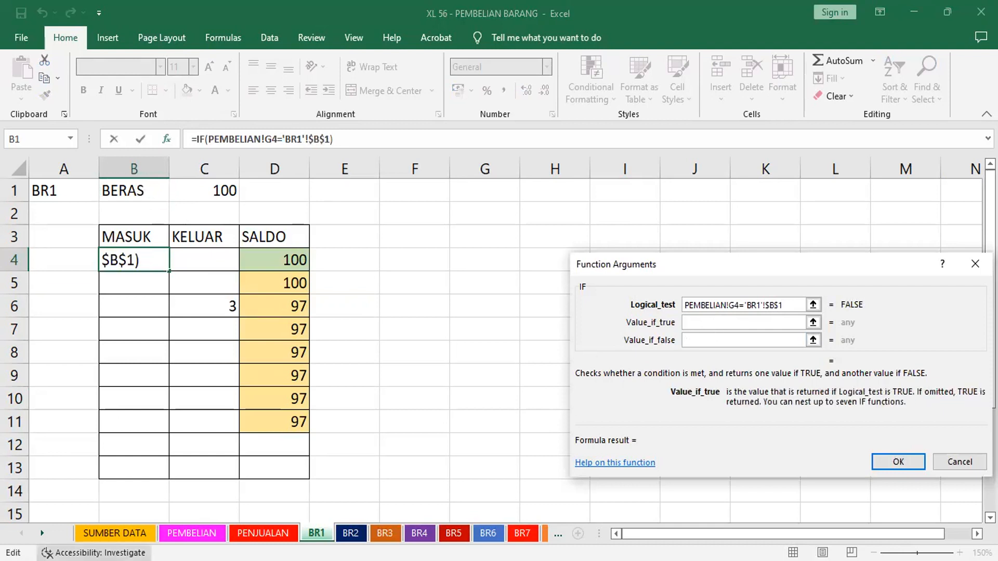
left_click(192, 533)
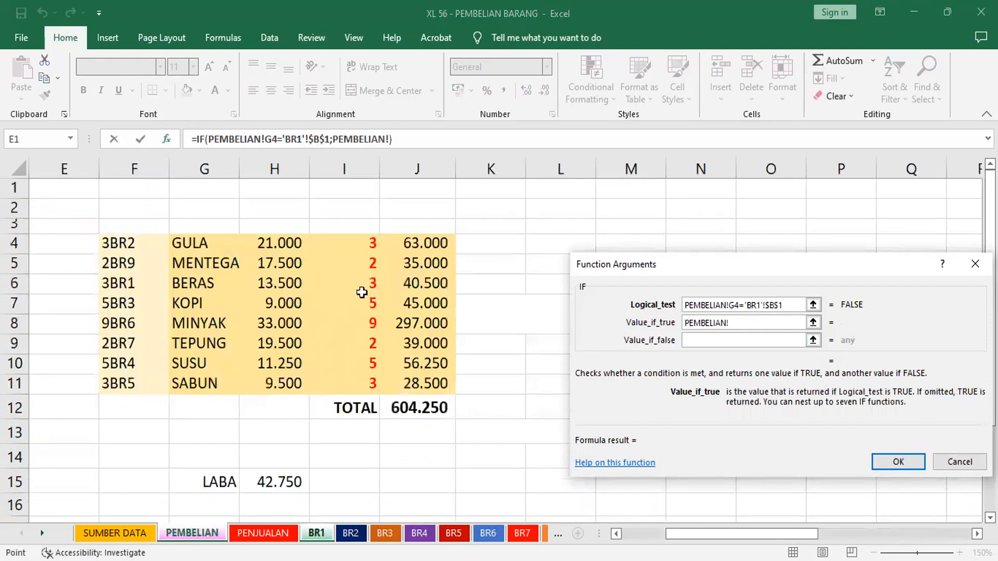
left_click(371, 245)
left_click(723, 340)
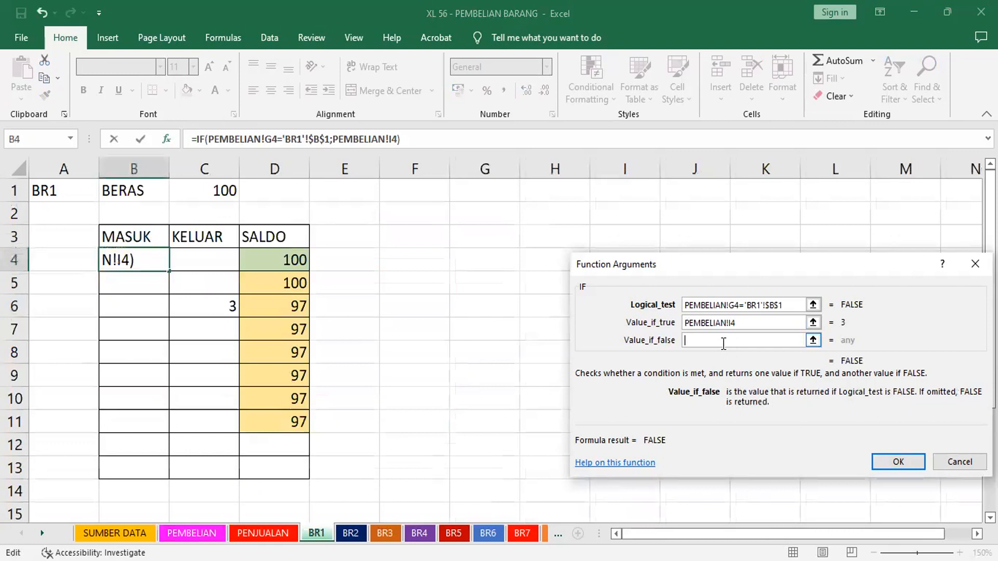
type("\"\"")
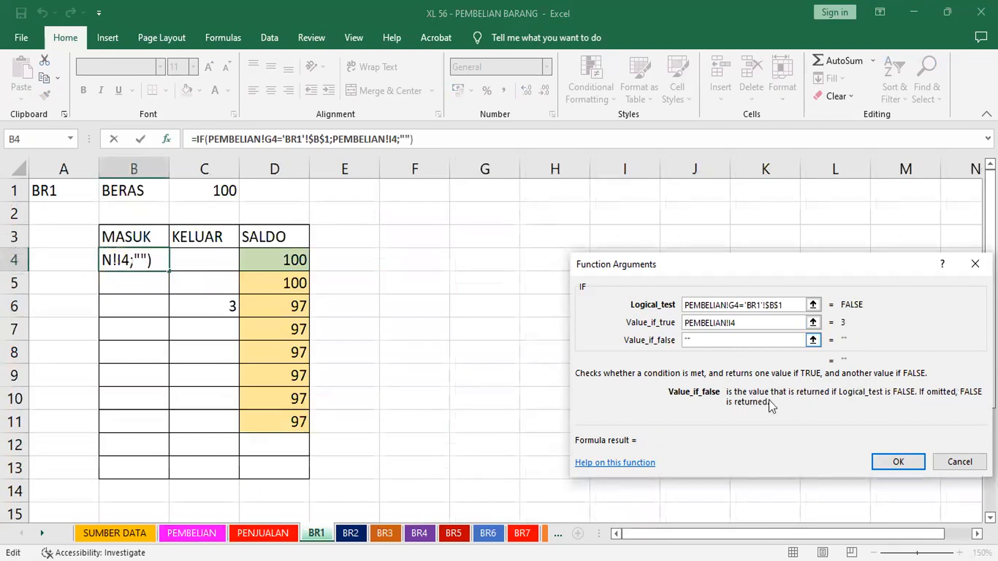
left_click(890, 462)
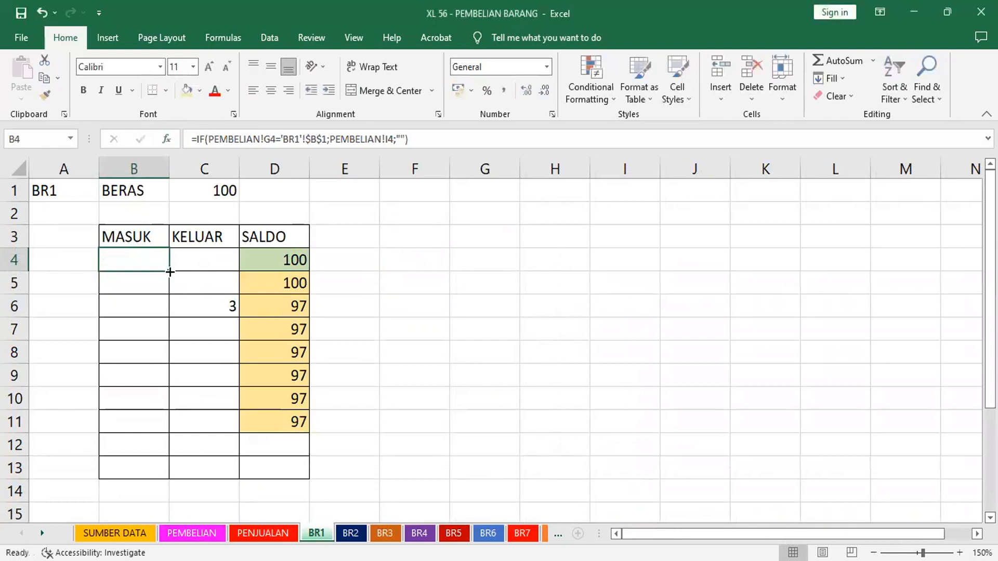
left_click_drag(170, 272, 164, 426)
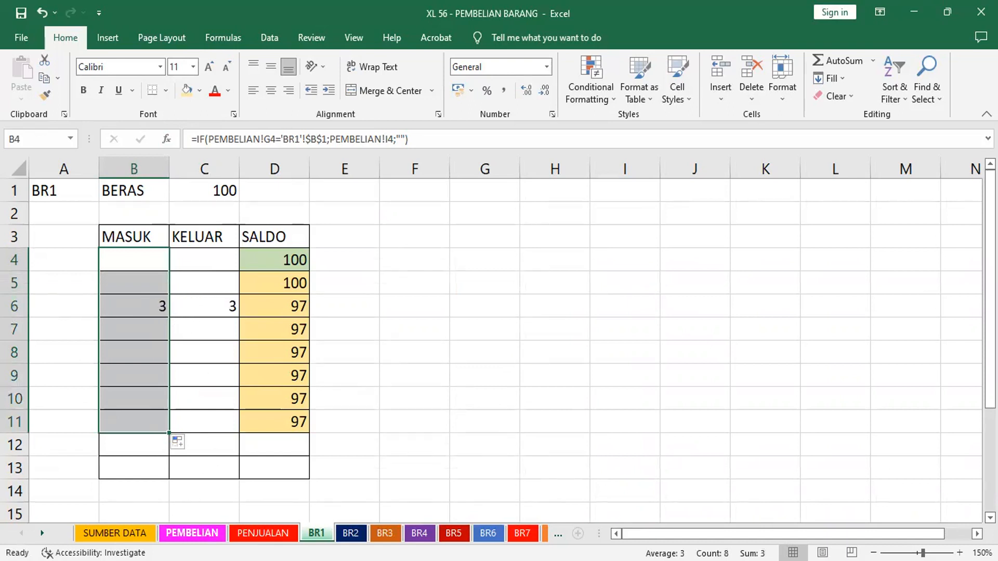
Change the GULA purchase code in F4 on PEMBELIAN to 9BR2.
left_click(192, 532)
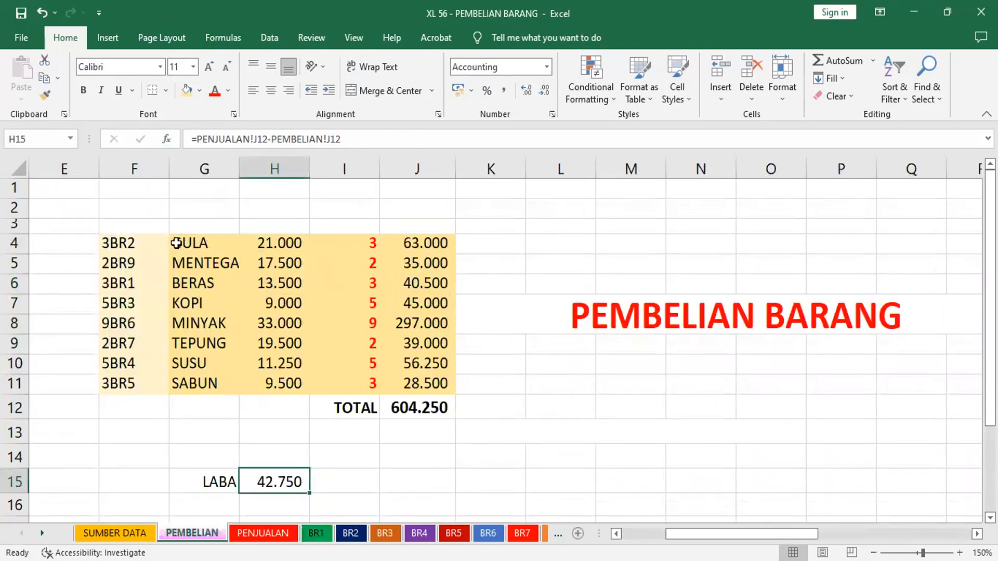
left_click(128, 242)
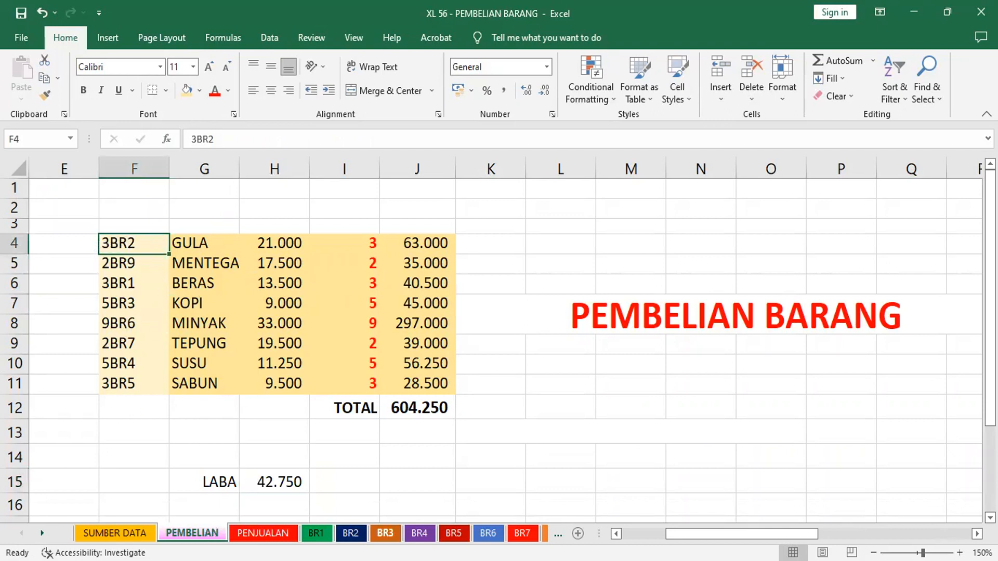
type("9BR")
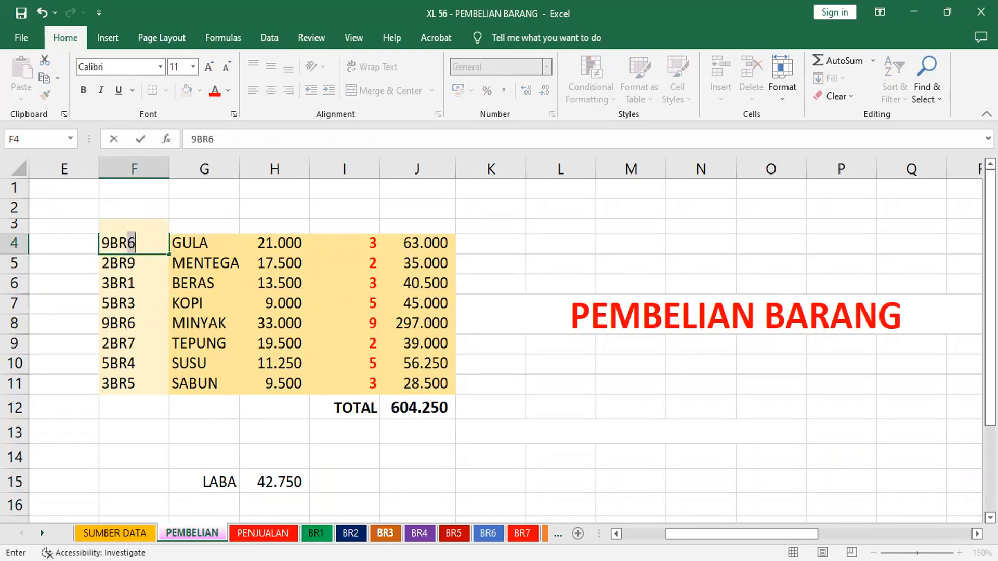
type("2")
key("Return")
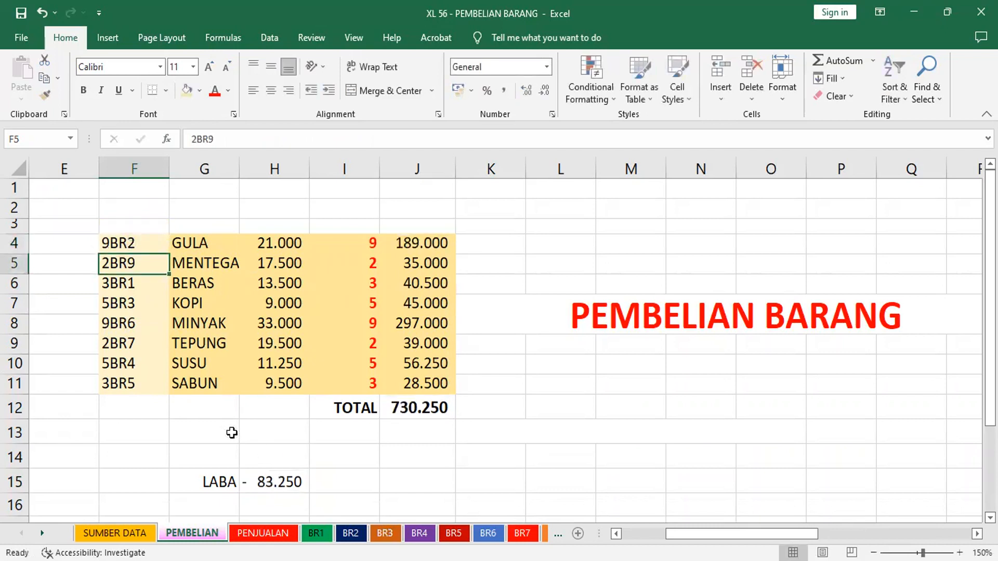
left_click(134, 243)
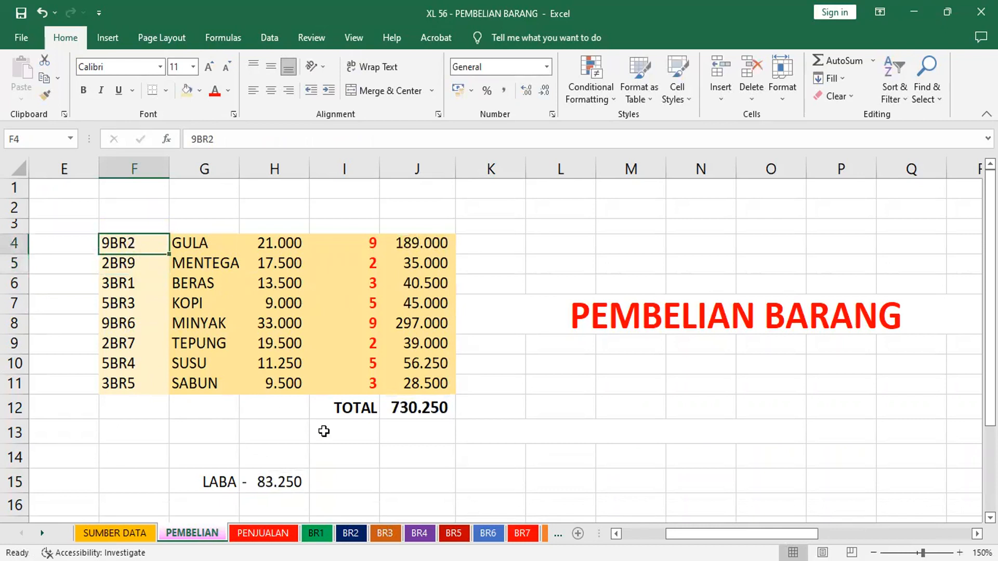
Compare the BR2 and BR1 stock sheets with PEMBELIAN, and change the BERAS purchase code in F6 on PEMBELIAN to 6BR9.
left_click(350, 533)
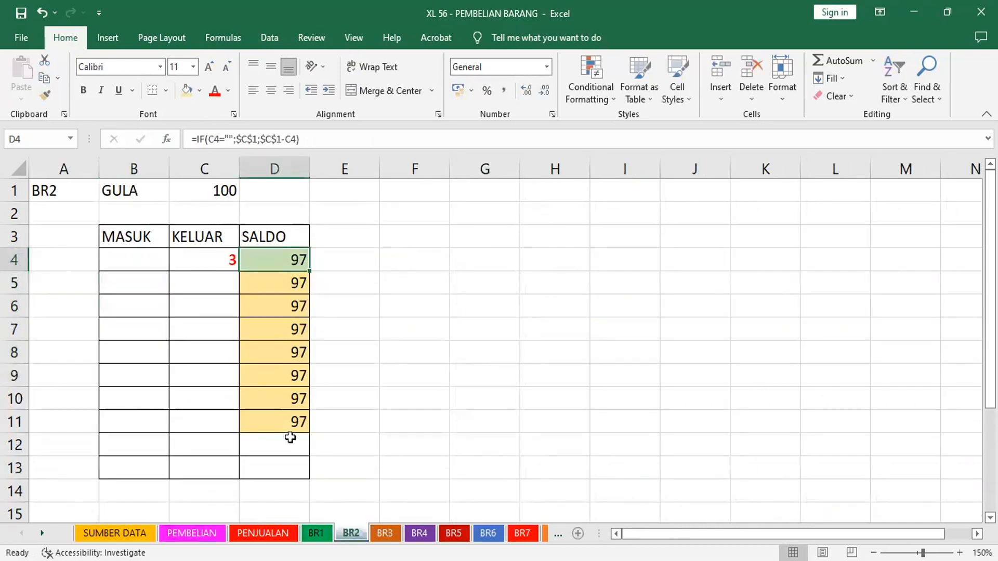
left_click(193, 533)
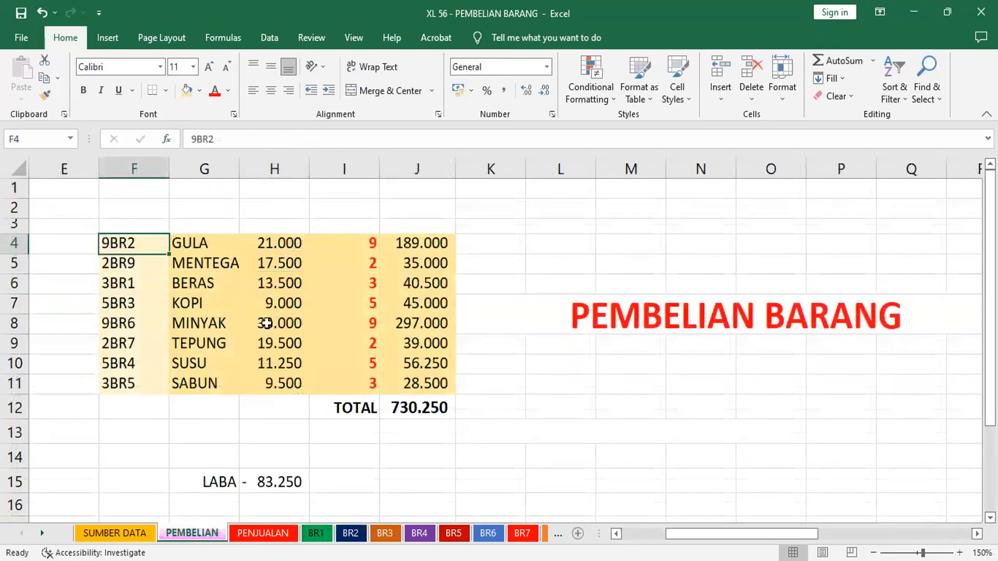
left_click(316, 533)
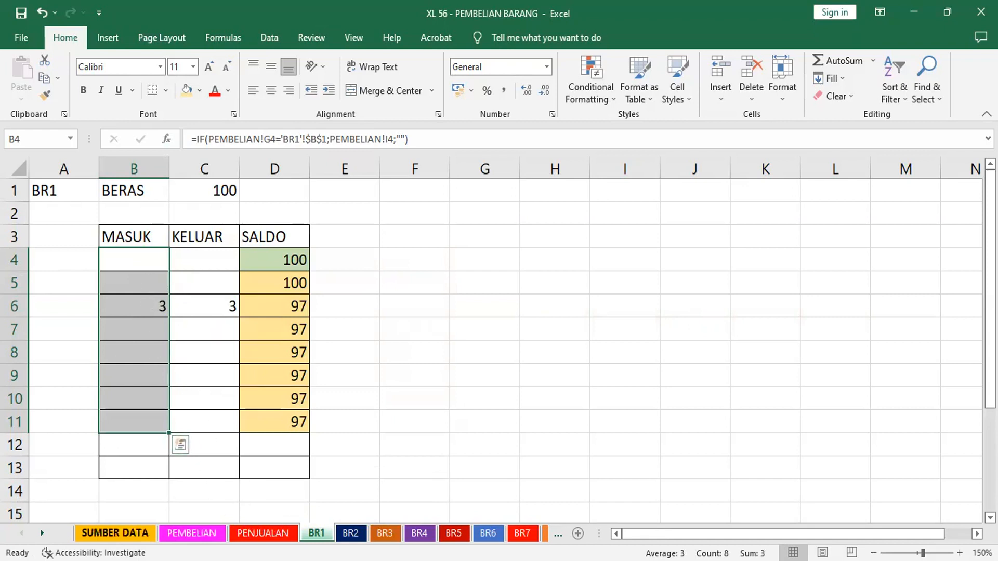
left_click(191, 533)
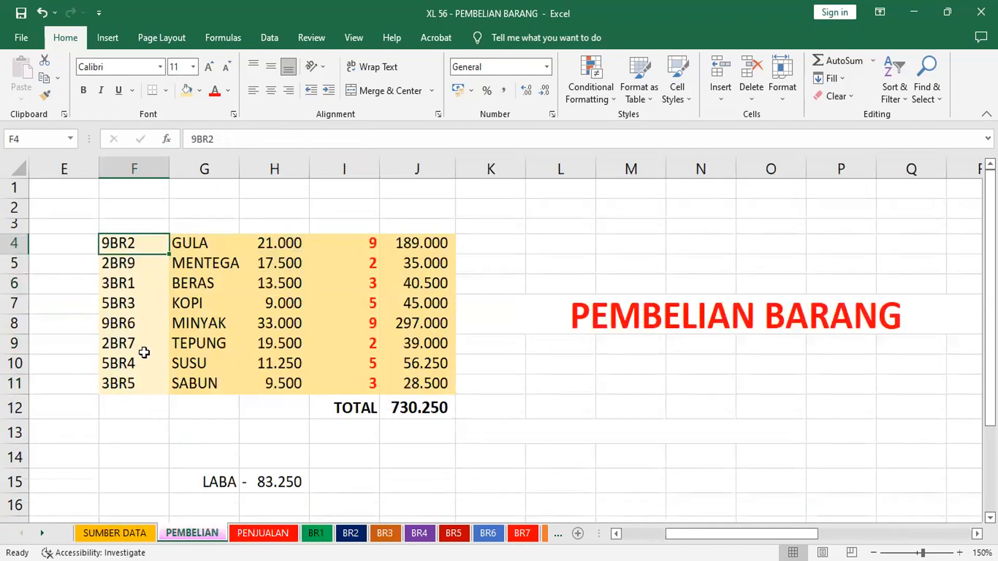
left_click(126, 286)
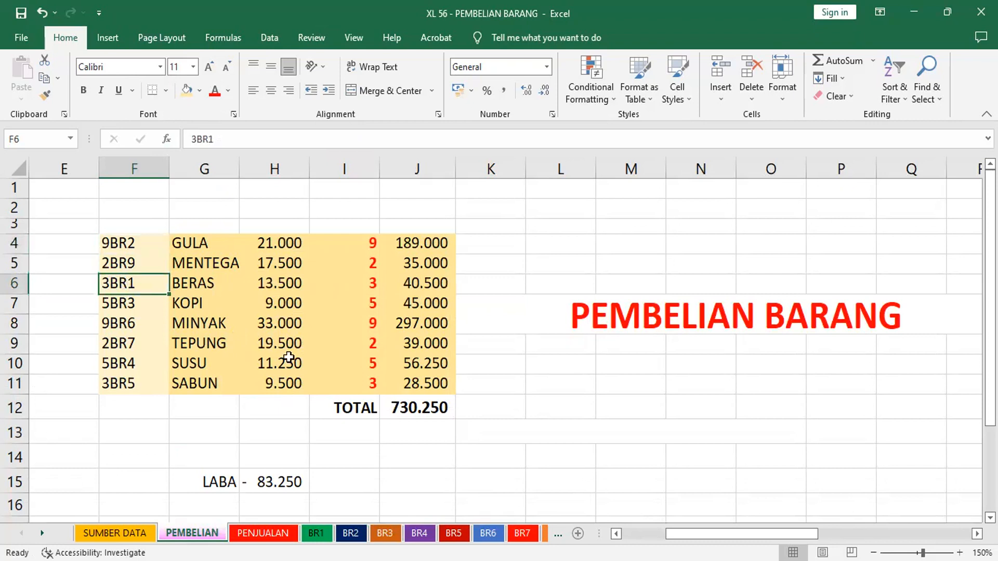
type("6B")
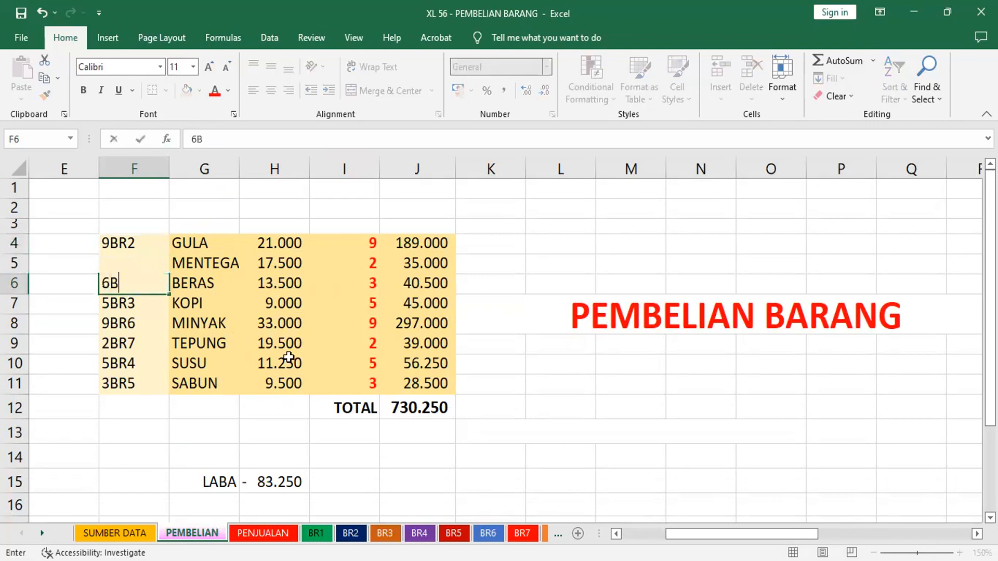
type("R9")
key("Return")
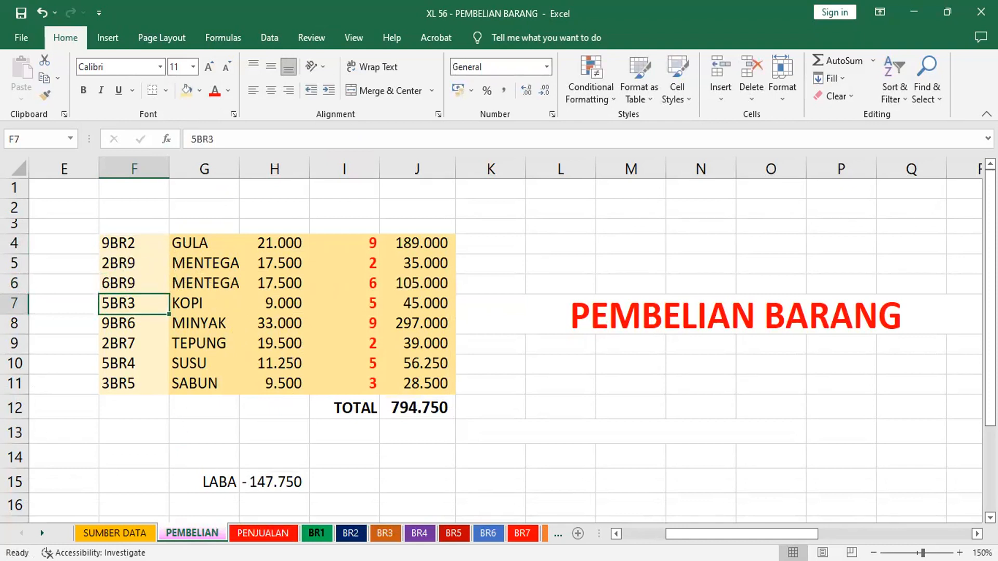
Copy the MASUK formula from B4 on BR1 and paste it into B4 on BR2.
left_click(317, 533)
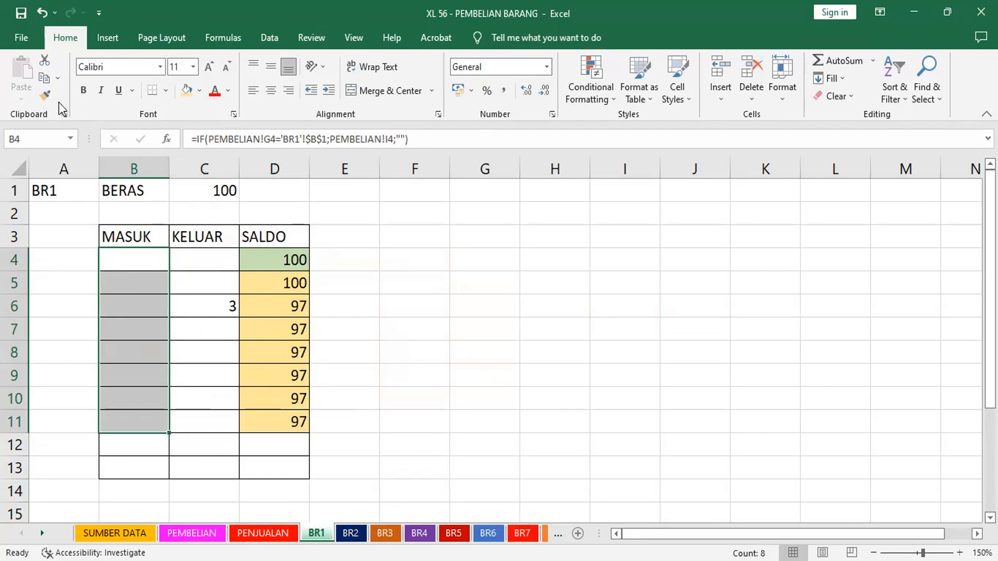
left_click(120, 261)
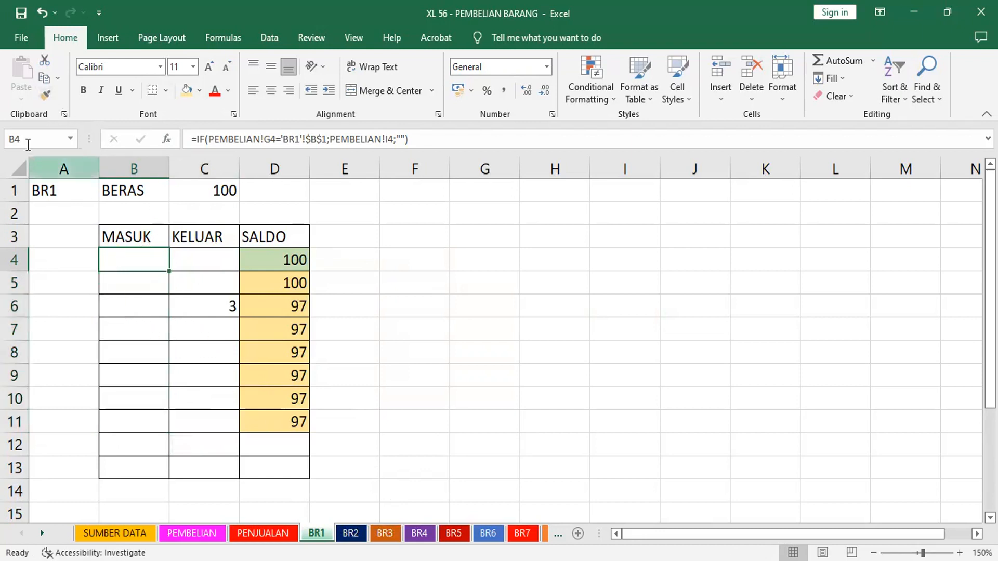
left_click(42, 80)
left_click(351, 533)
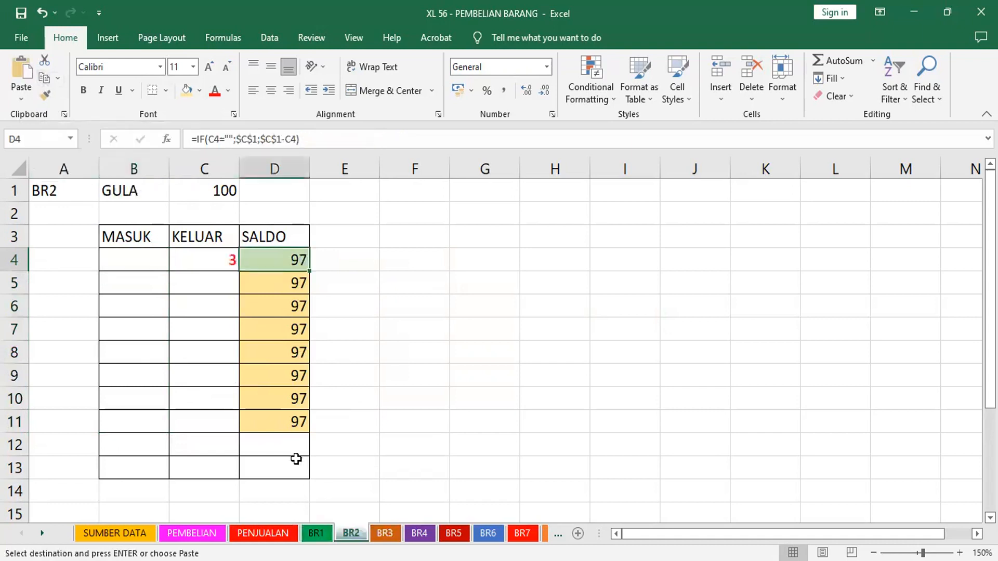
left_click(141, 257)
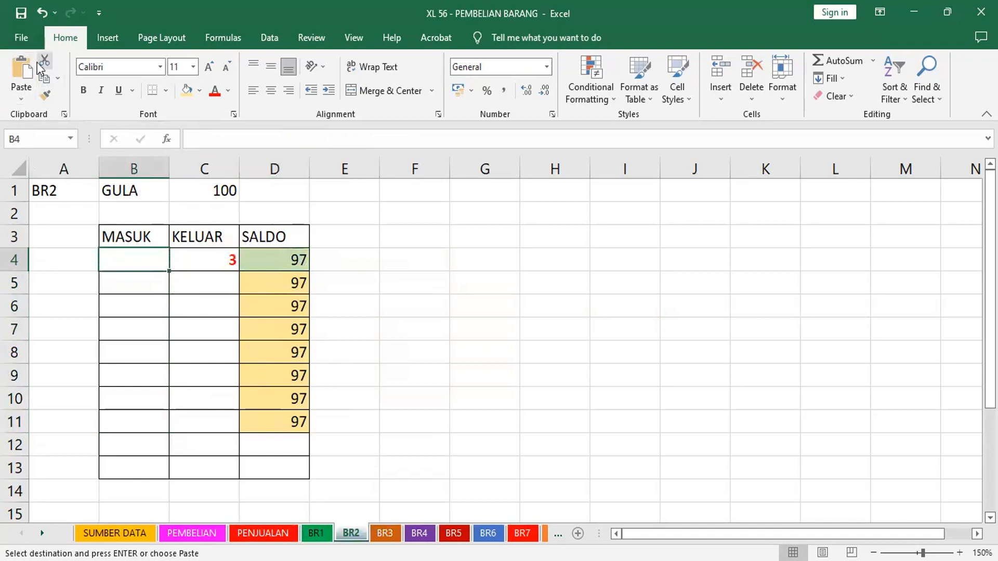
left_click(16, 70)
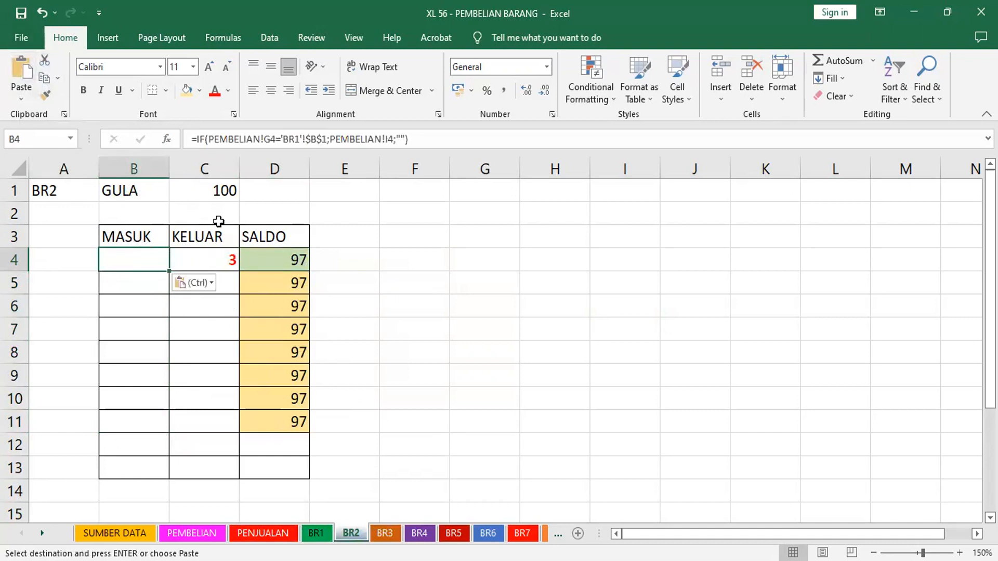
Change the sheet reference in the B4 formula on BR2 to 'BR2'!$B$1 and fill it down to B11.
left_click(296, 139)
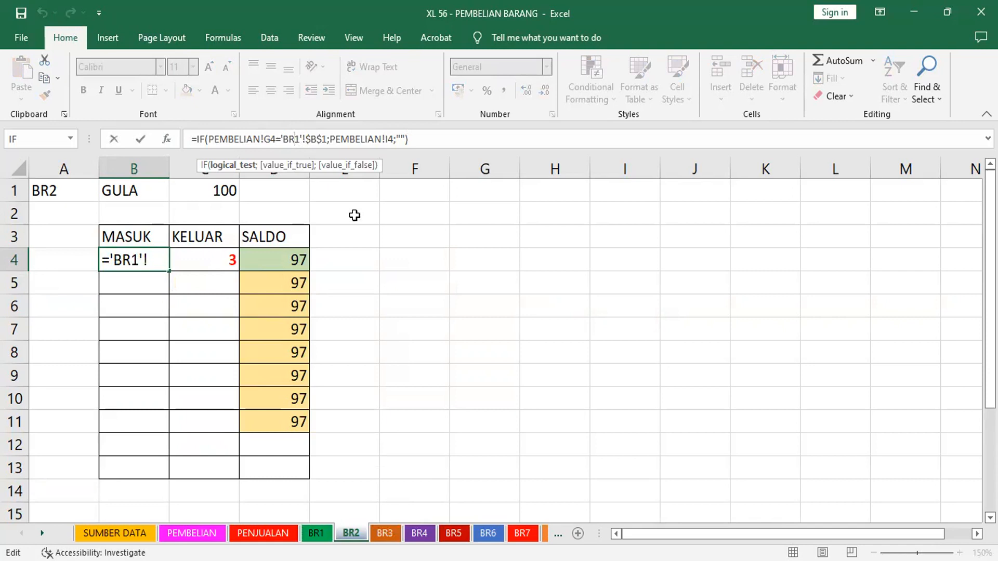
key("Delete")
type("2")
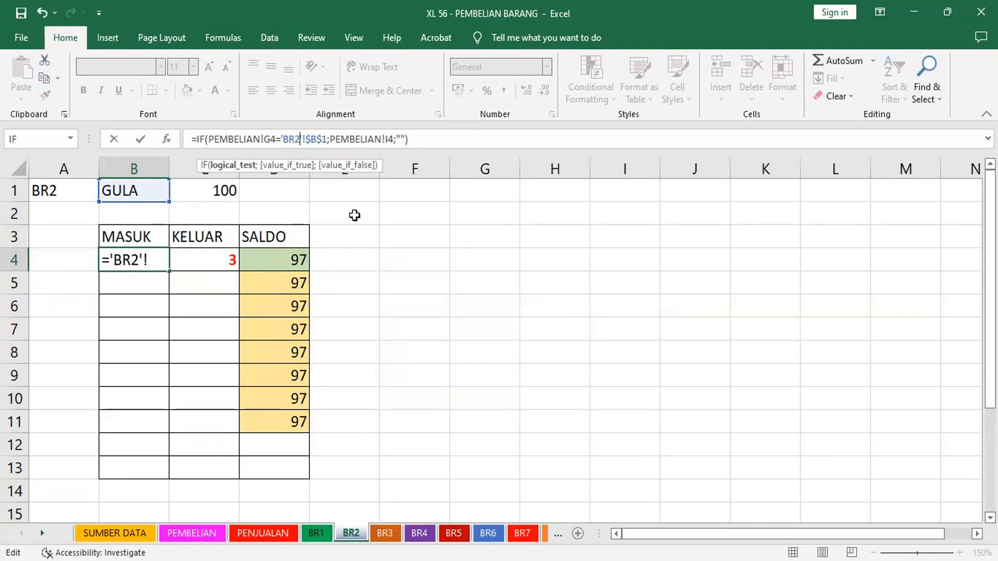
key("Return")
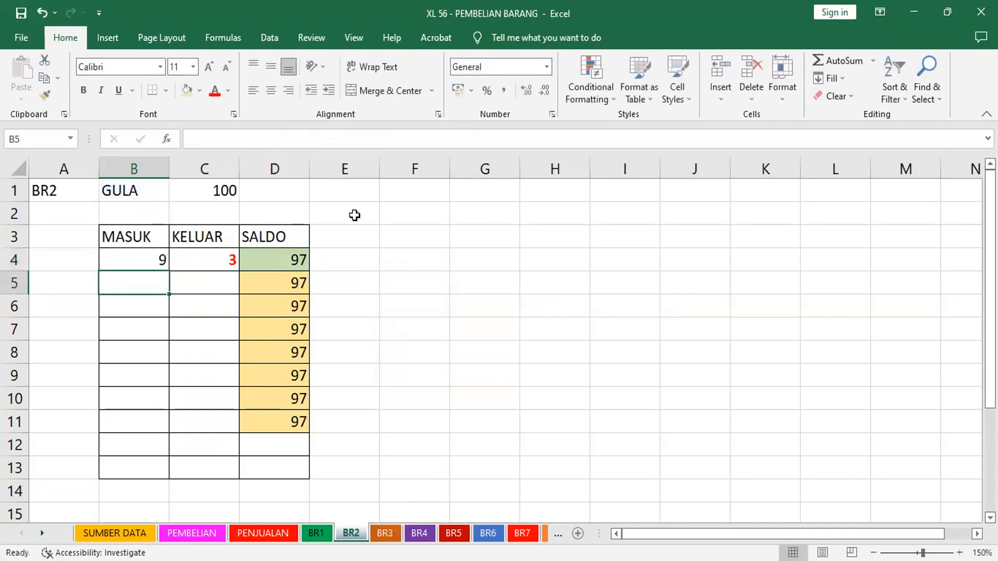
left_click(138, 259)
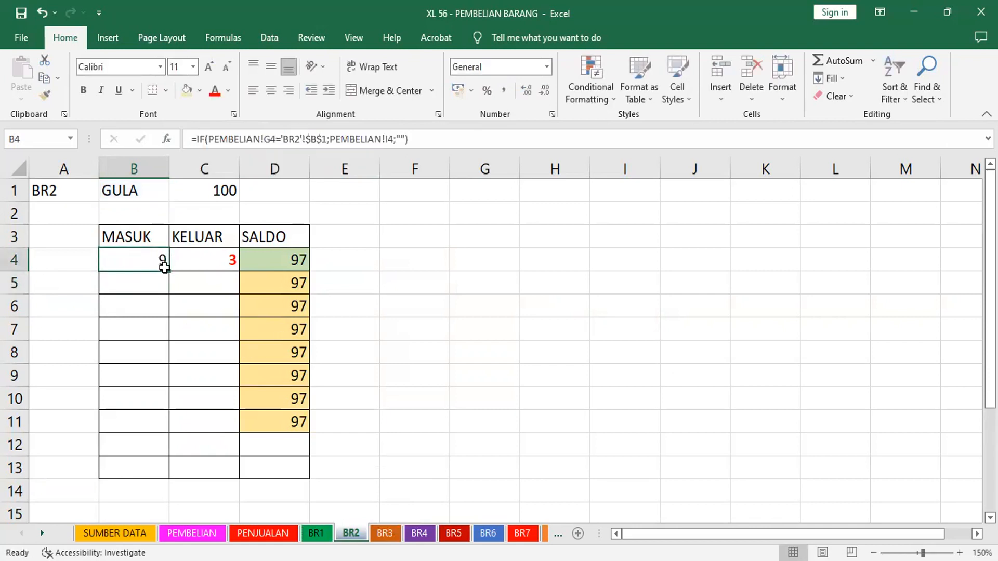
left_click_drag(168, 271, 174, 422)
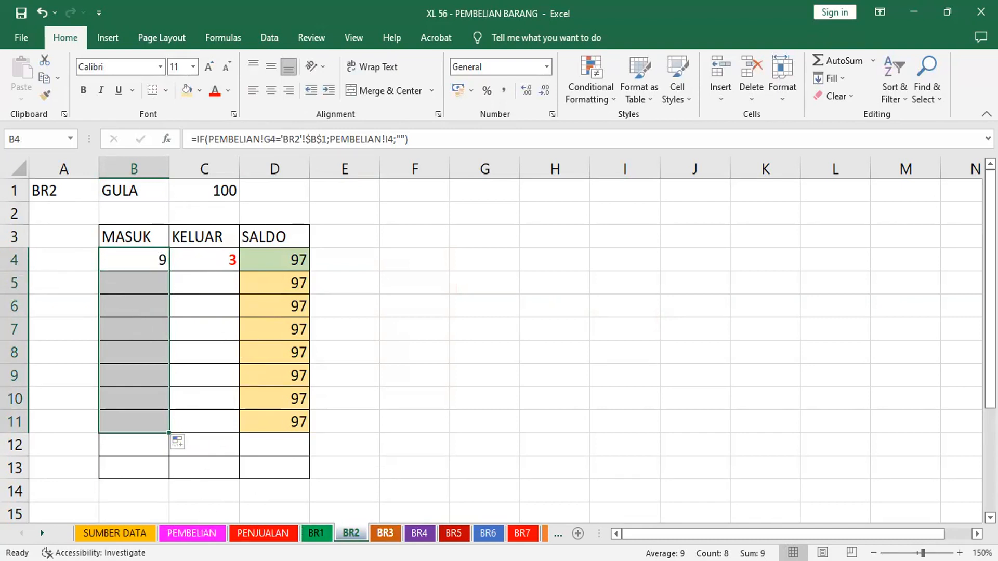
Copy the MASUK formula from B4 on BR2 and paste it into B4 on BR3.
left_click(154, 261)
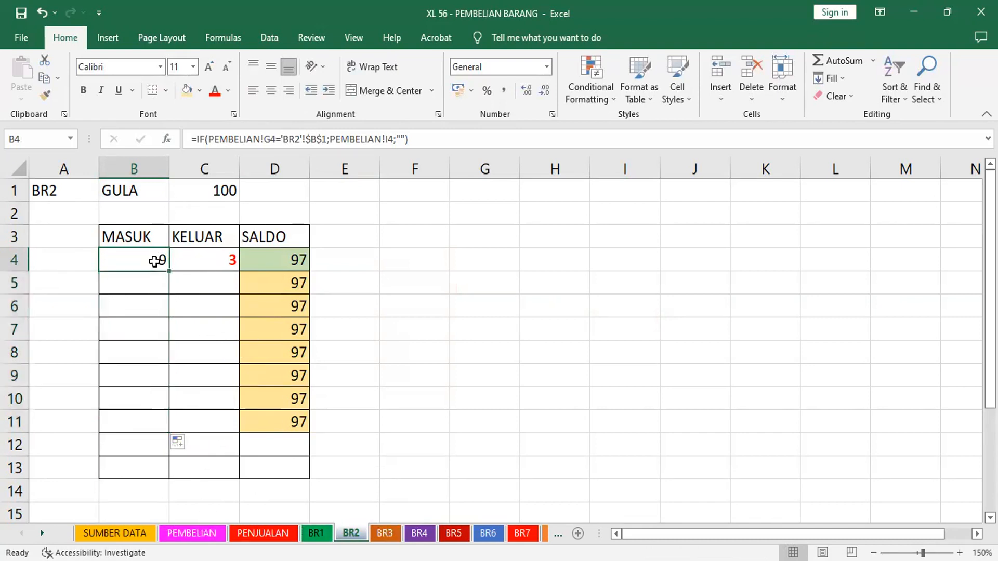
left_click(45, 79)
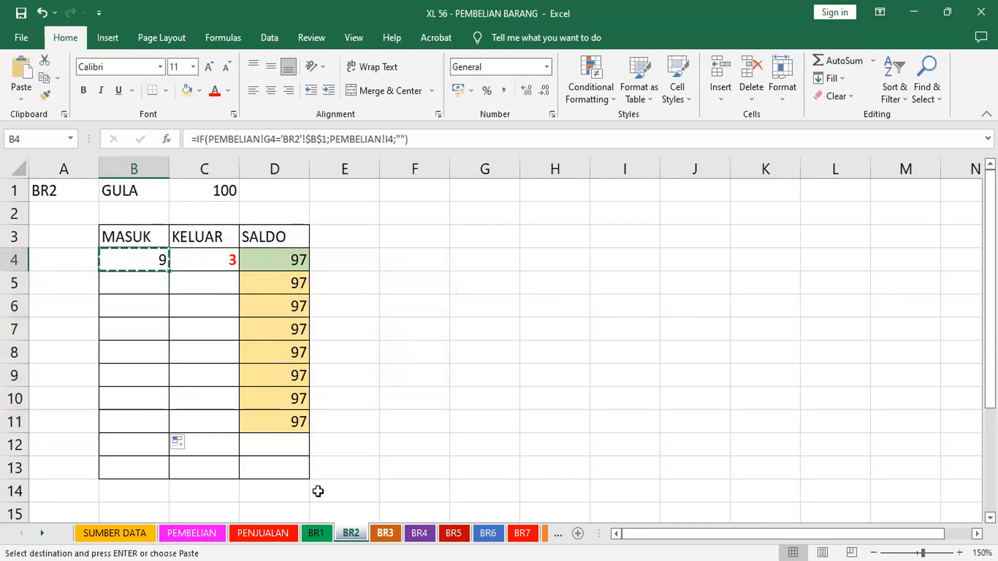
key("ctrl+Page_Down")
left_click(149, 260)
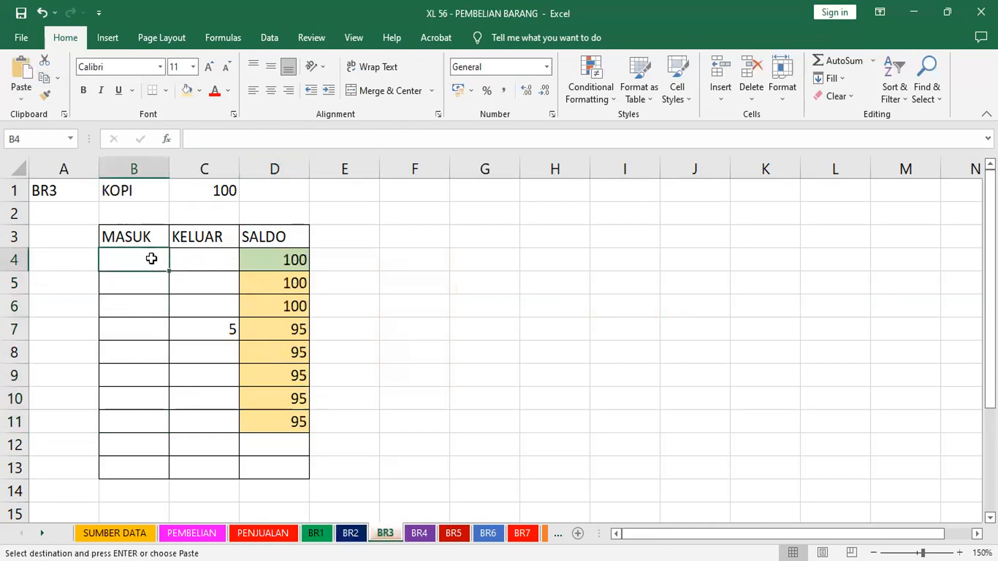
left_click(21, 62)
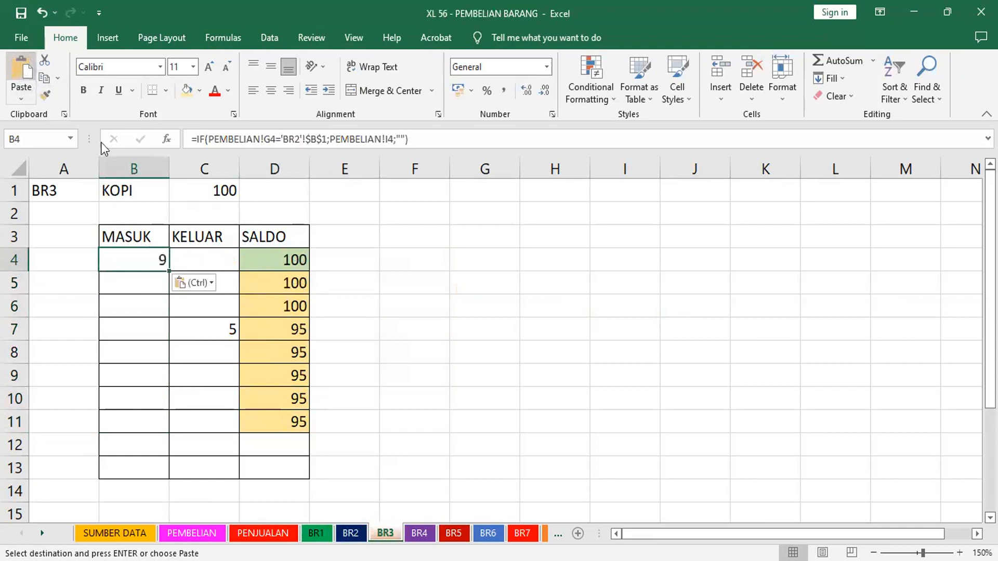
Change the sheet reference in the B4 formula on BR3 to 'BR3'!$B$1 and fill it down to B11.
left_click(300, 140)
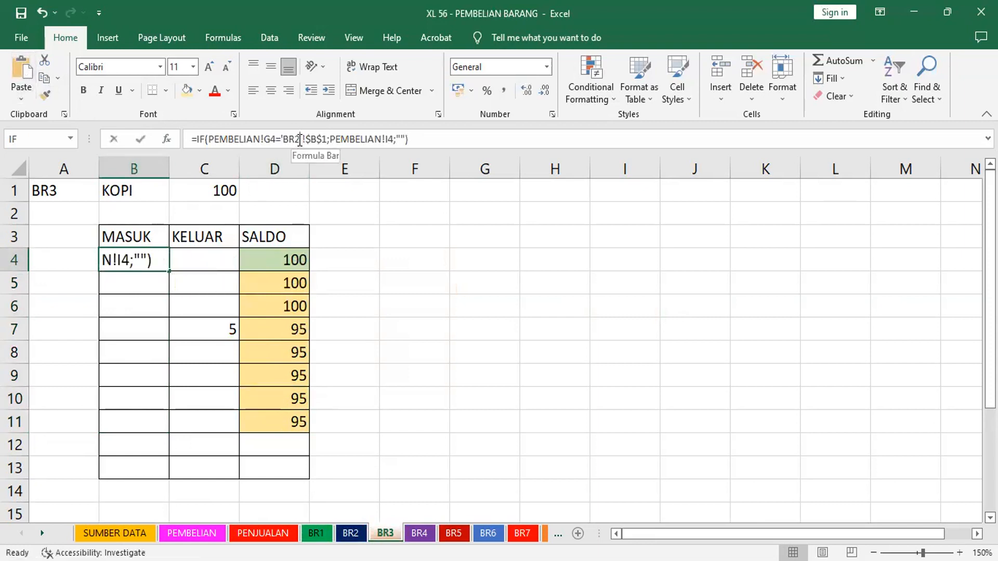
key("BackSpace")
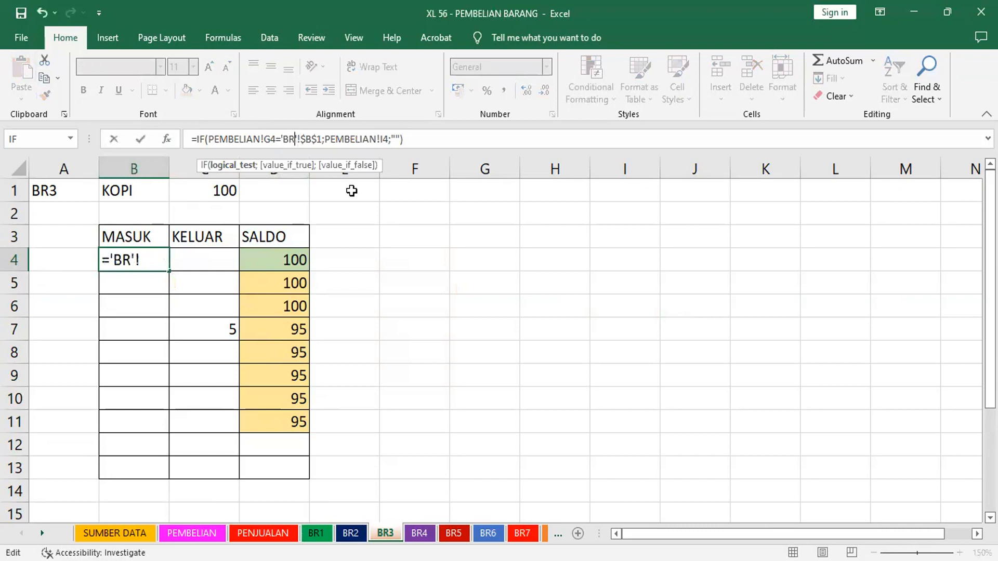
type("3")
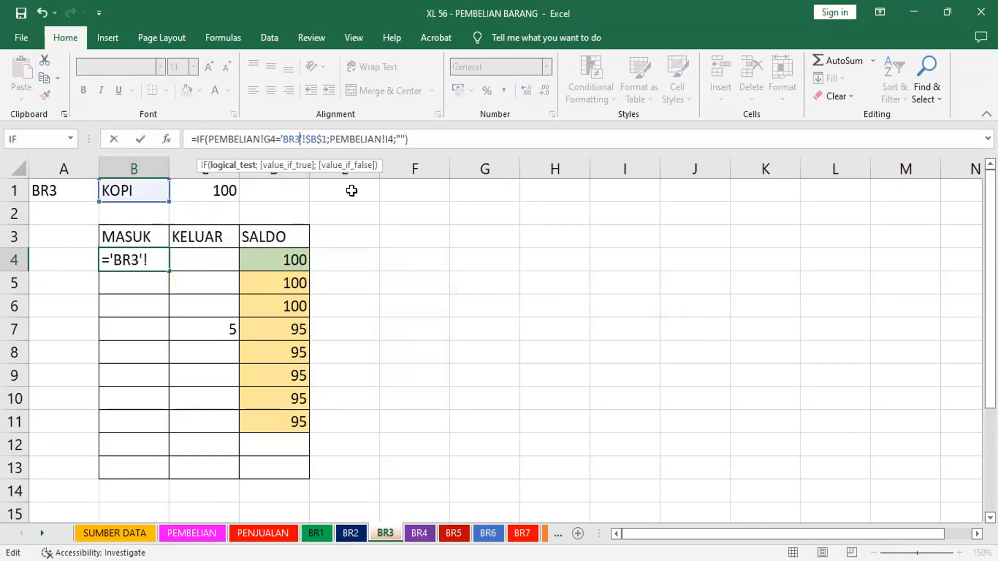
key("Return")
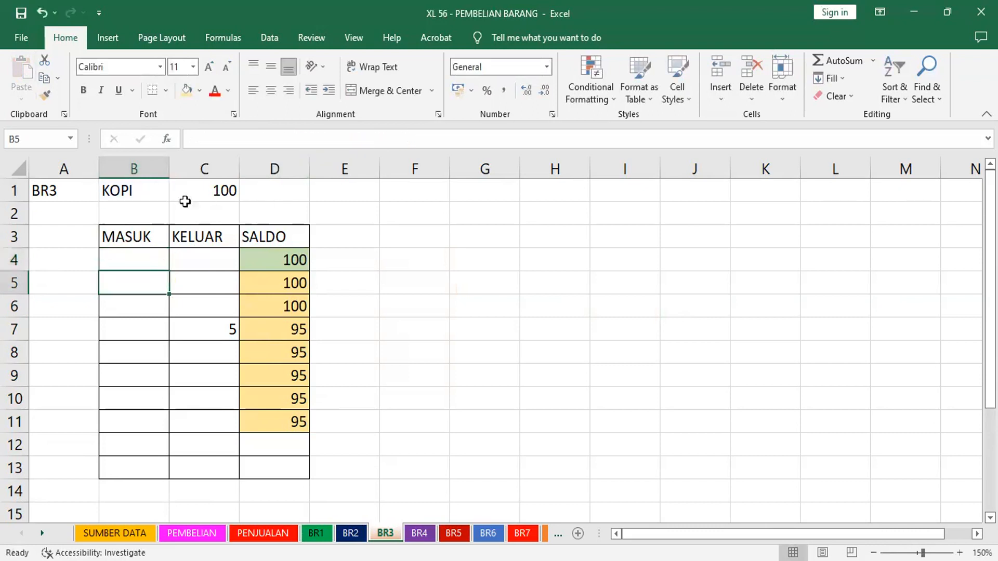
left_click(139, 260)
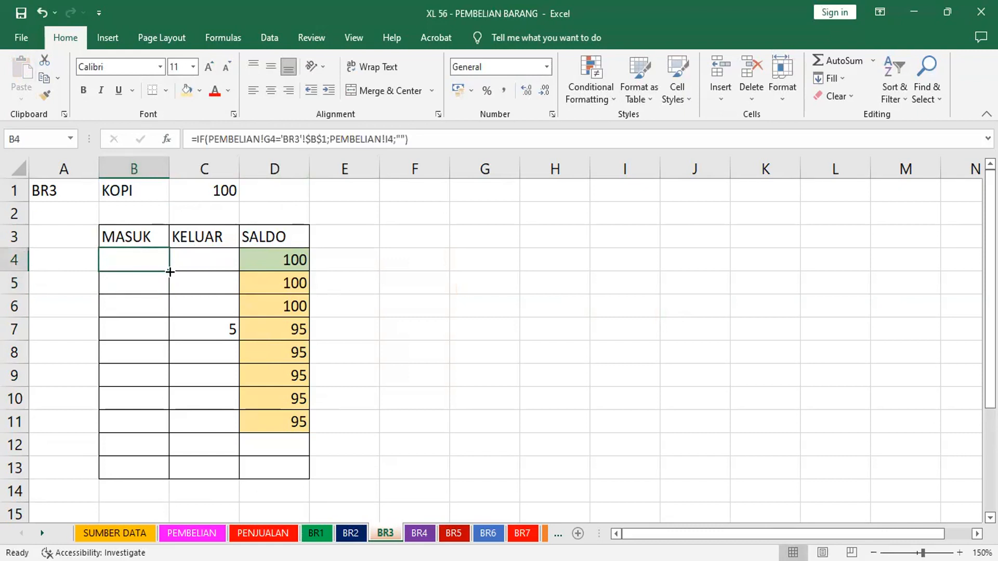
left_click_drag(170, 272, 178, 435)
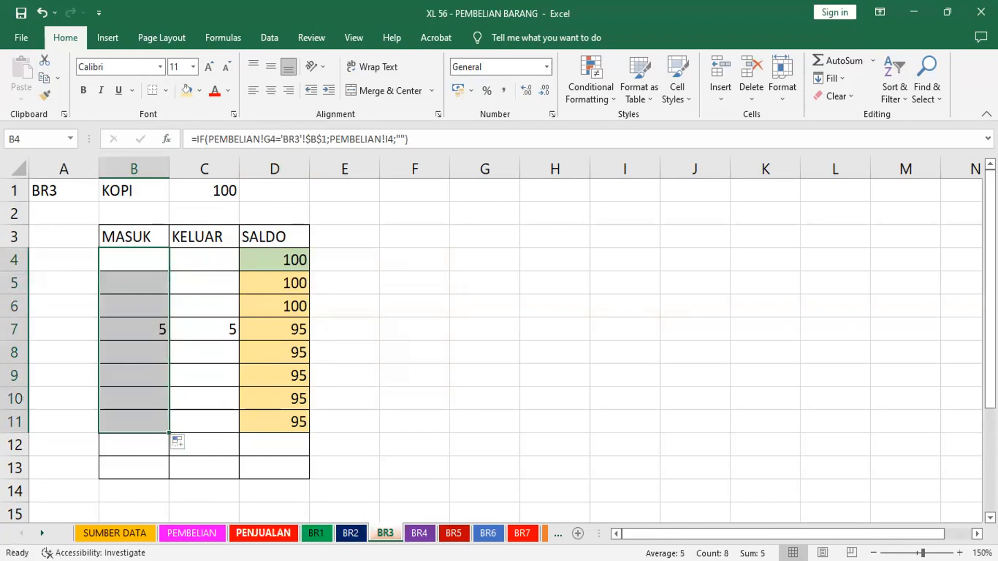
Change the purchase code in F5 on PEMBELIAN to 7BR1.
left_click(295, 531)
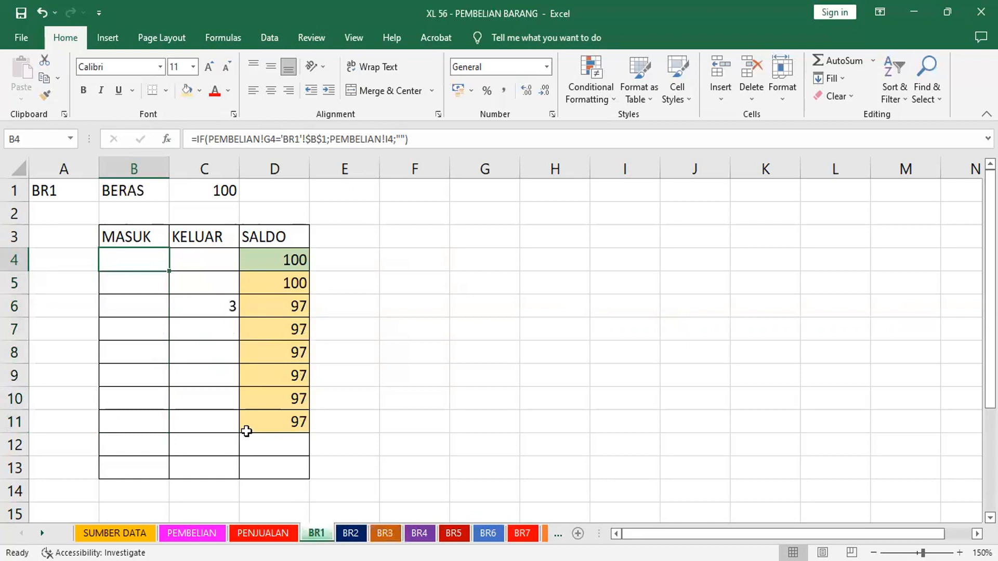
left_click(191, 532)
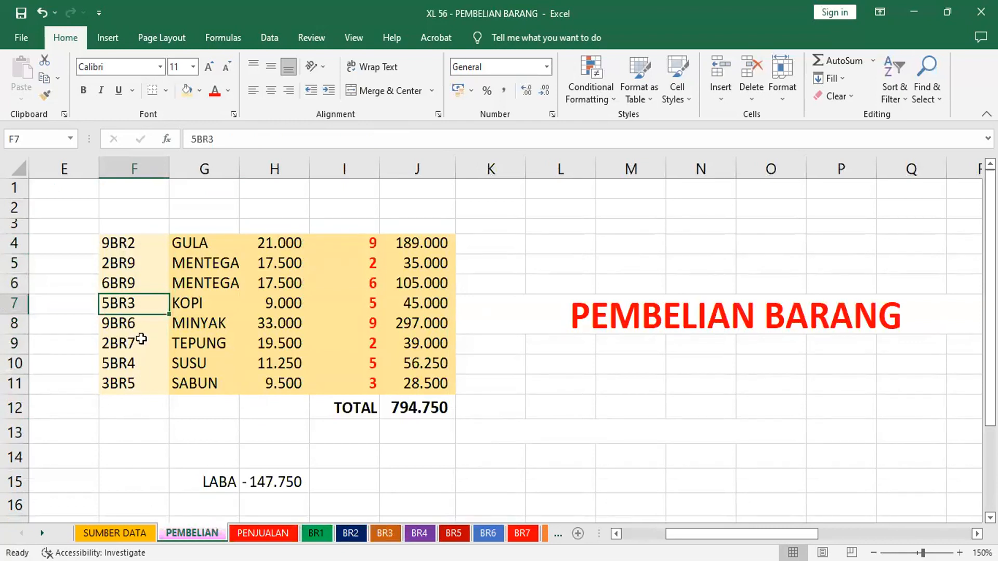
left_click(134, 264)
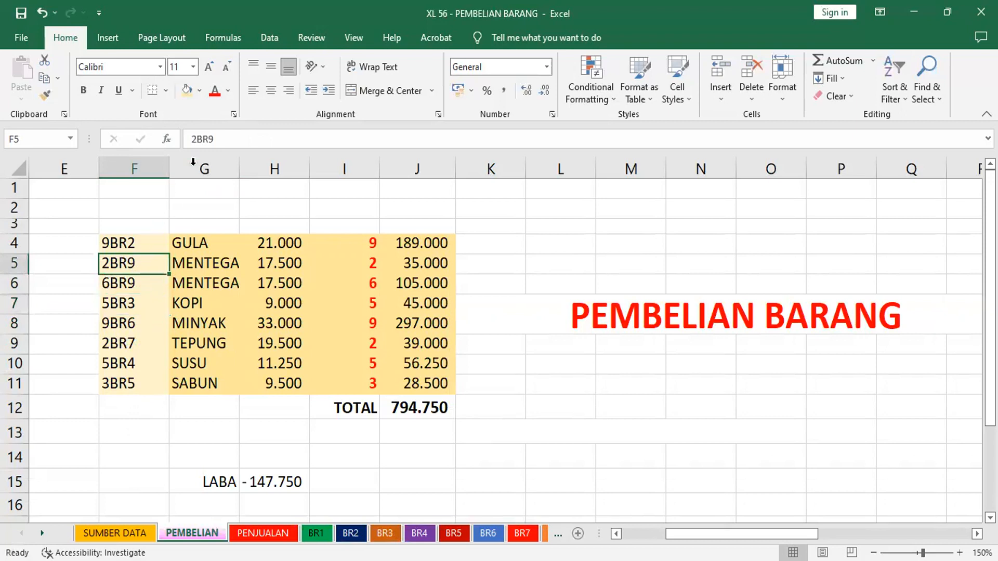
left_click(228, 142)
key("BackSpace")
type("1")
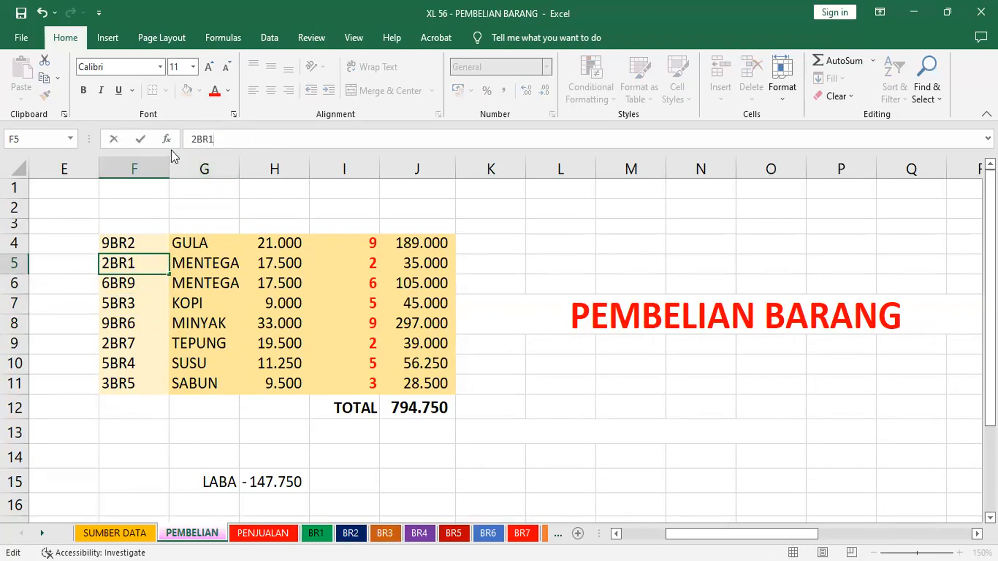
key("Home")
key("Delete")
type("7")
key("Return")
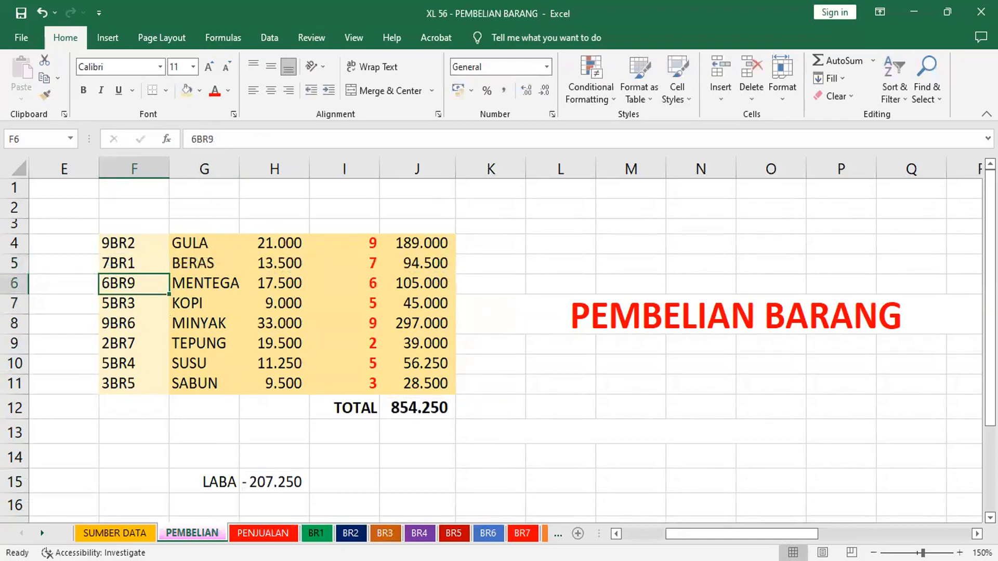
Check the MASUK columns on BR1 and BR2 against the purchase quantities on PEMBELIAN.
left_click(316, 533)
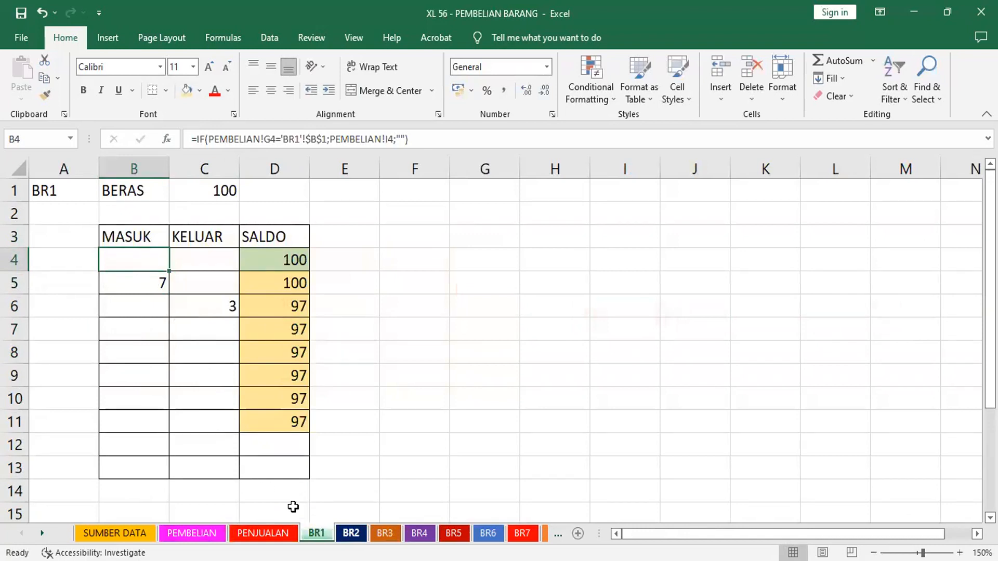
key("ctrl+Page_Down")
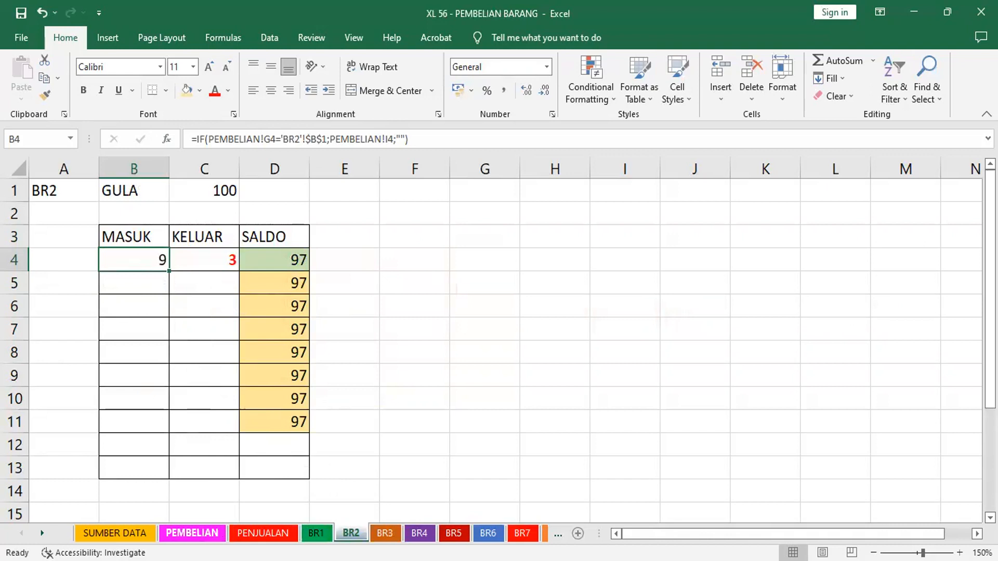
left_click(199, 532)
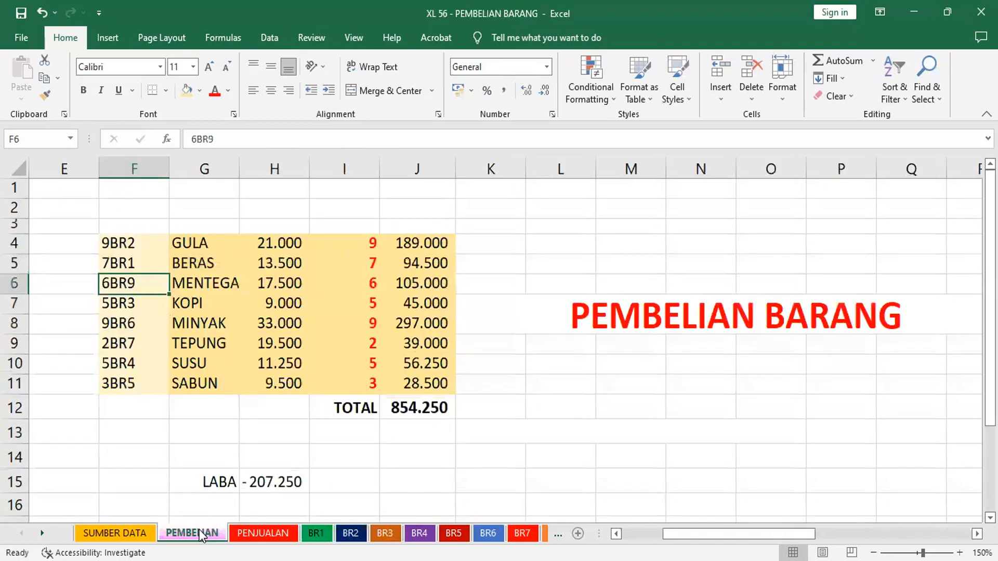
Change the purchase code in F4 on PEMBELIAN to 9BR3.
left_click(146, 242)
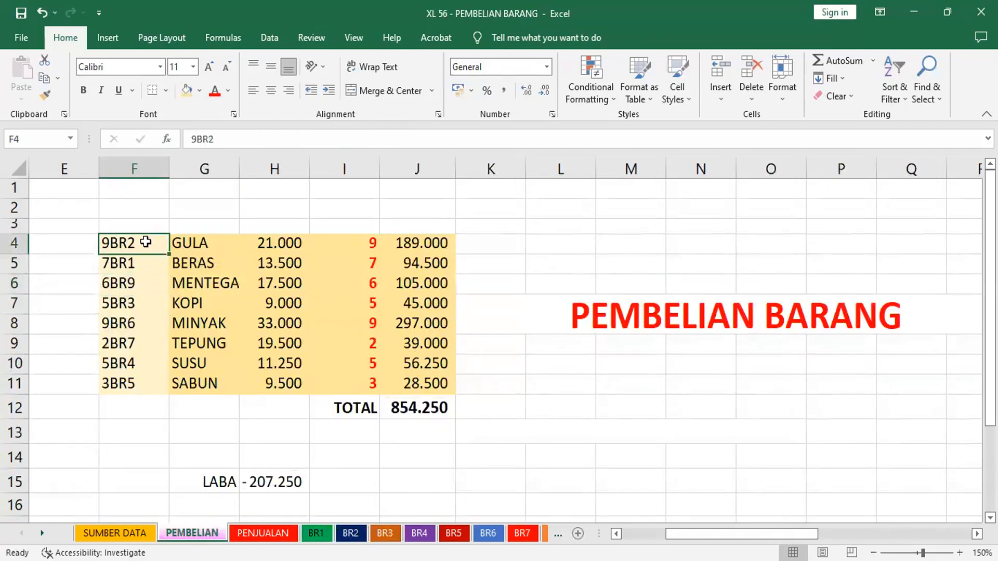
left_click(248, 133)
key("BackSpace")
type("3")
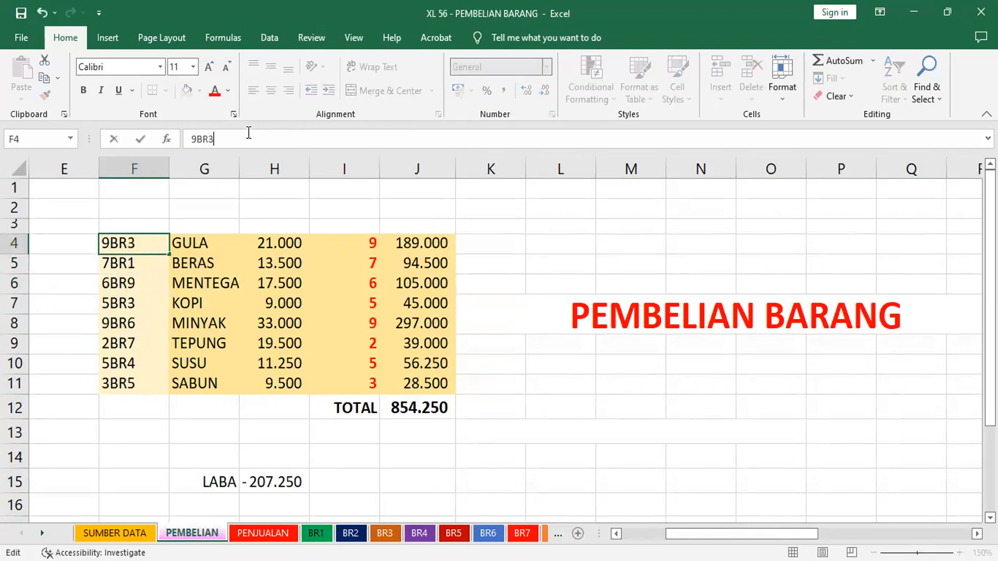
key("Return")
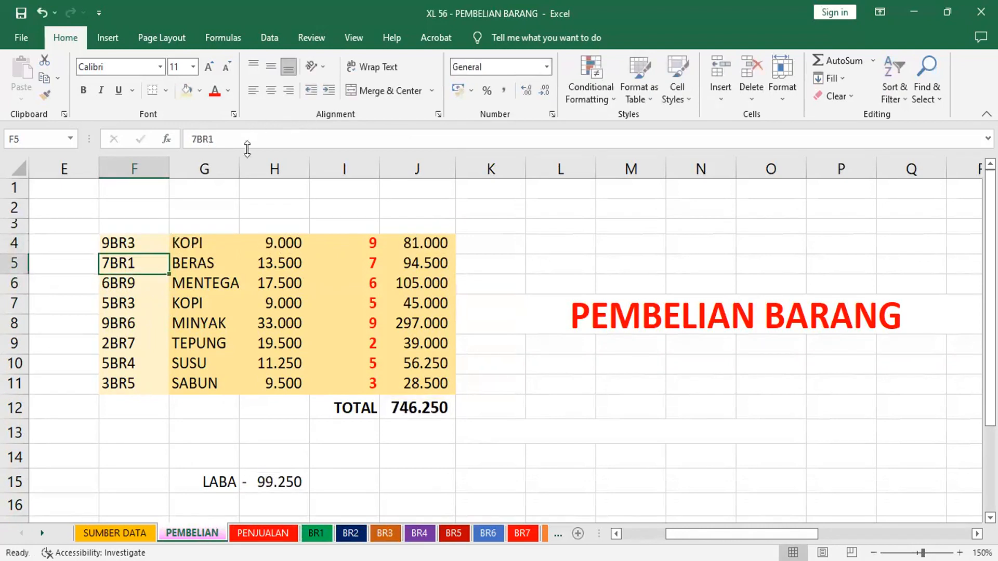
Change the purchase code in F10 on PEMBELIAN to 5BR2.
left_click(140, 370)
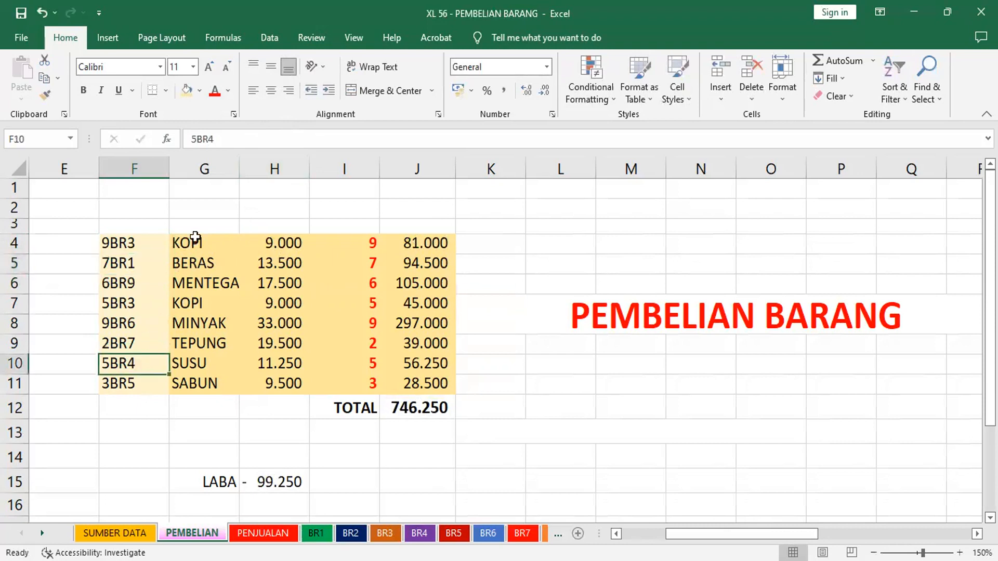
left_click(226, 139)
key("BackSpace")
type("2")
key("Return")
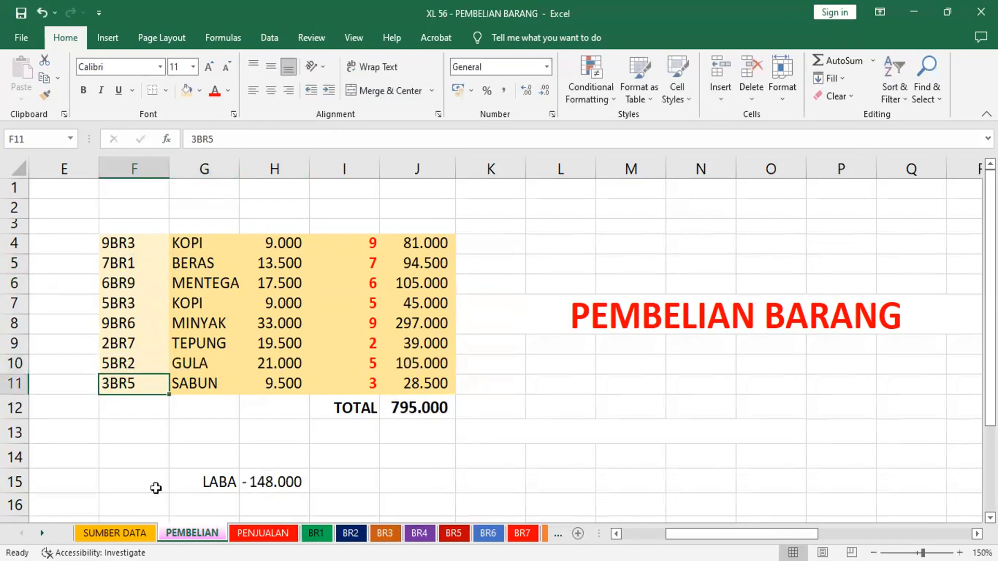
Check the MASUK columns on BR2 and BR3 against the quantities bought on PEMBELIAN for GULA and KOPI.
left_click(356, 358)
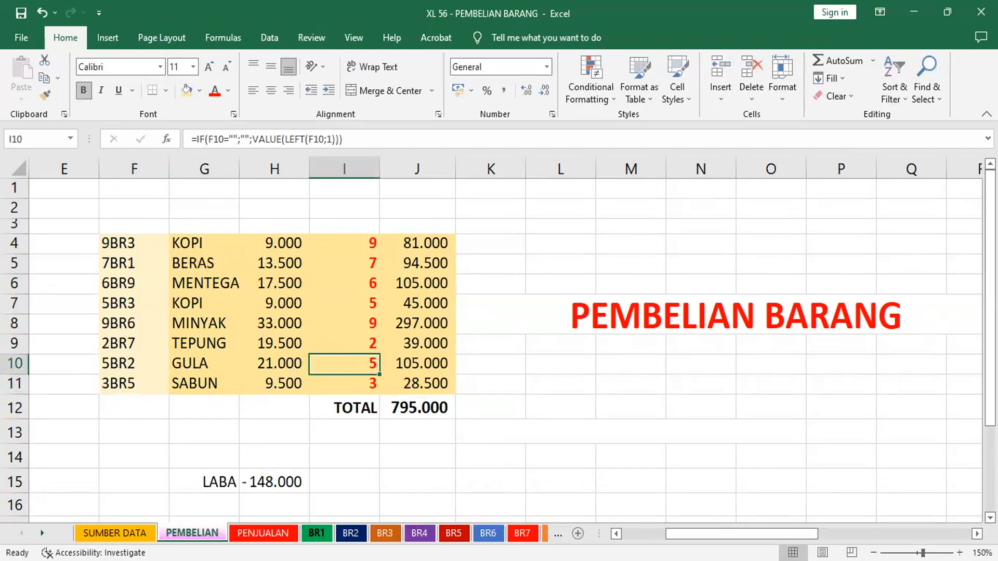
left_click(351, 533)
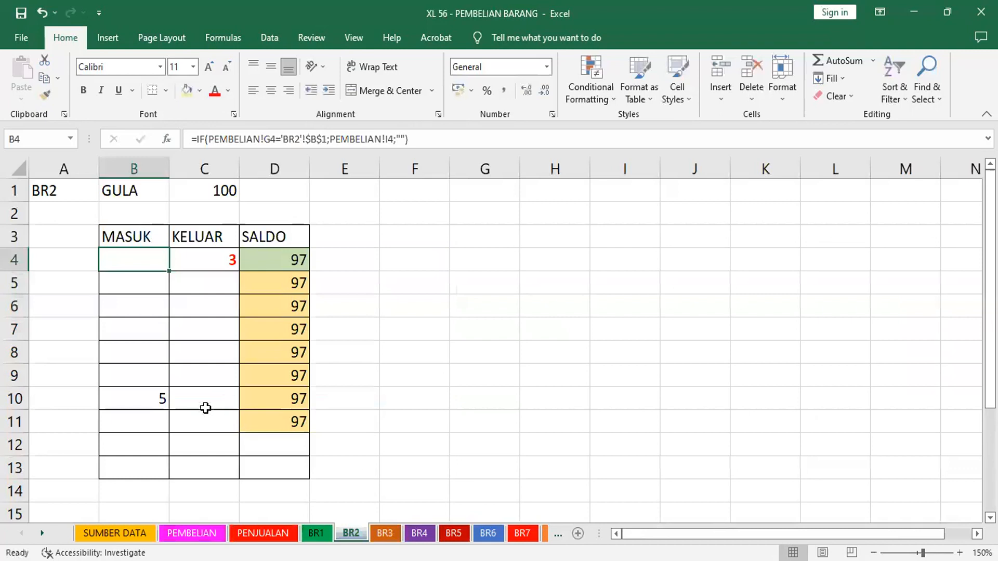
left_click(155, 397)
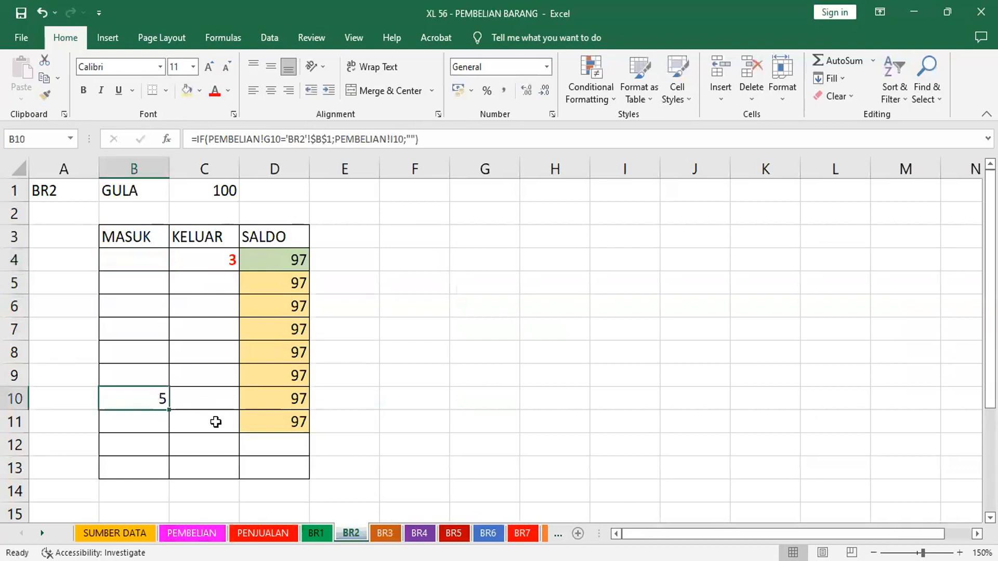
left_click(386, 534)
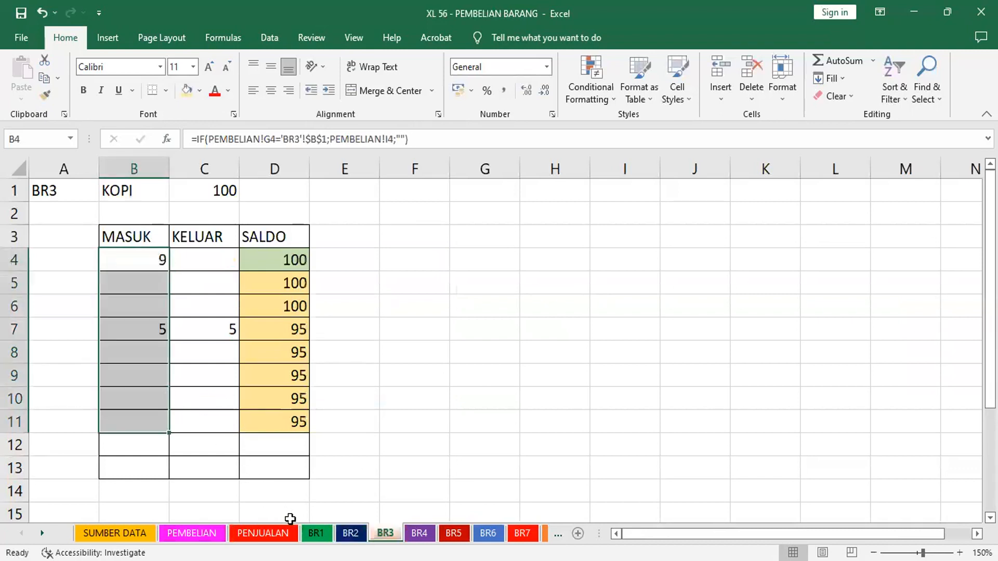
left_click(157, 333)
left_click(158, 262)
left_click(154, 279)
left_click(155, 309)
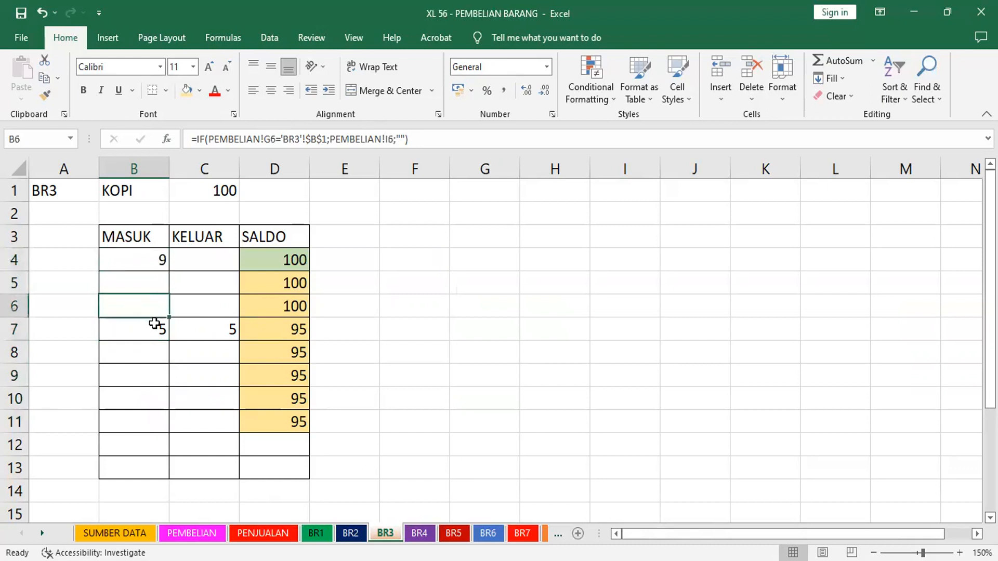
left_click(155, 324)
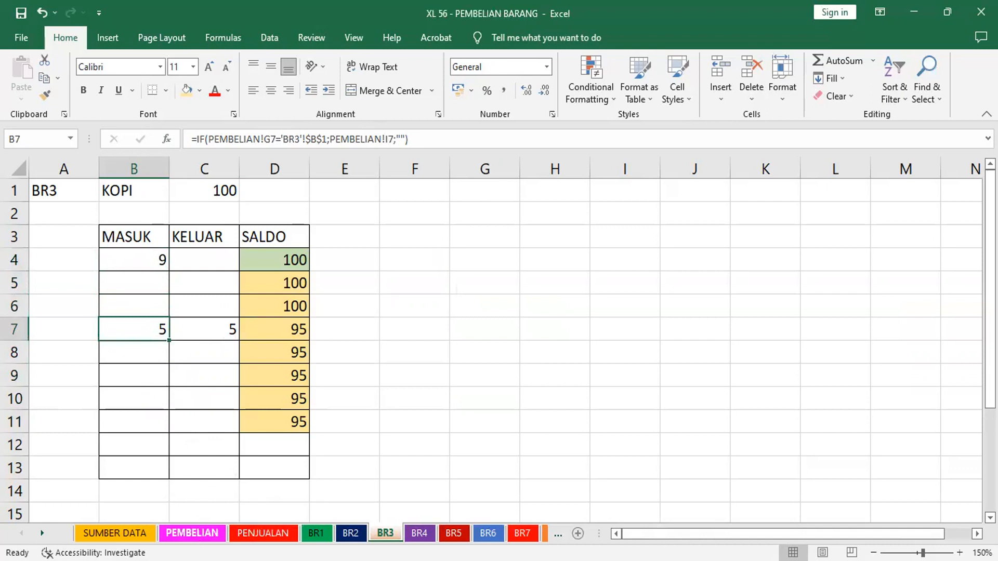
Change the purchase code in F7 on PEMBELIAN to 5BR8.
left_click(192, 533)
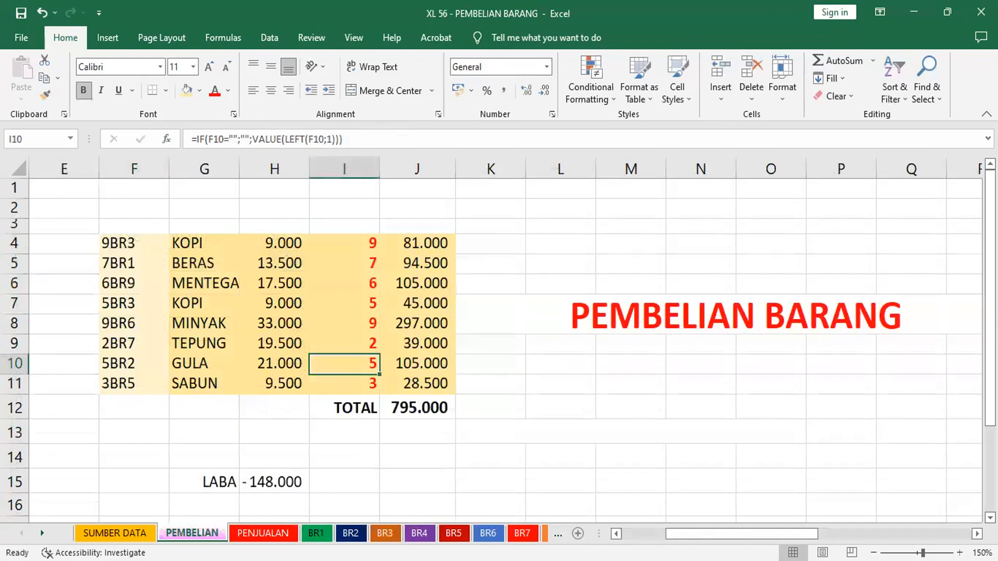
left_click(128, 303)
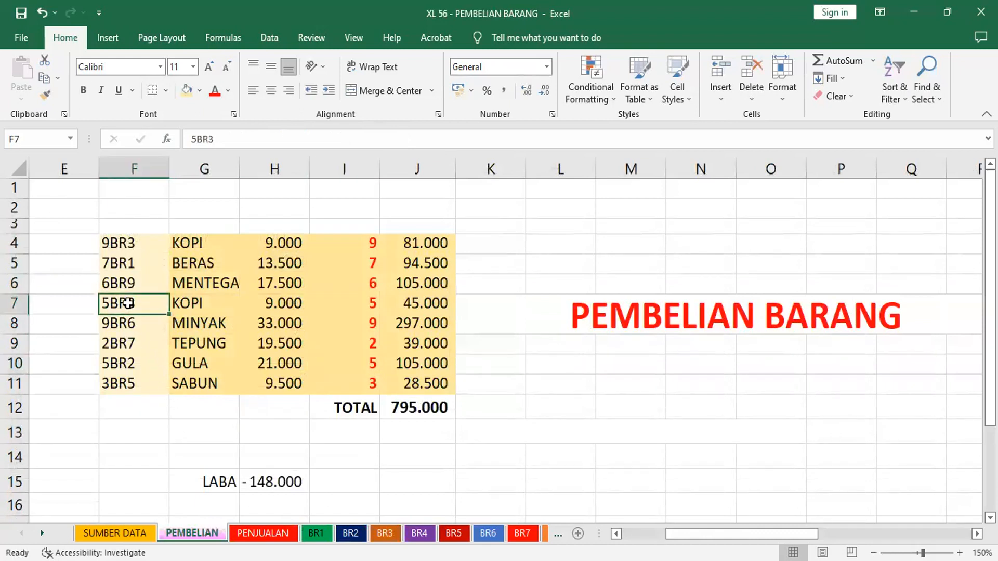
left_click(225, 137)
type("8")
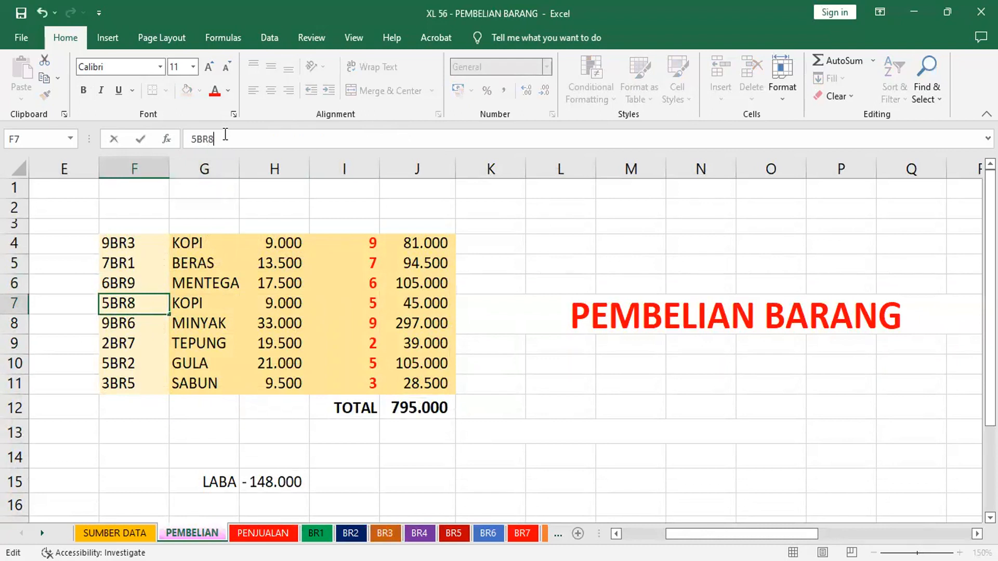
key("Return")
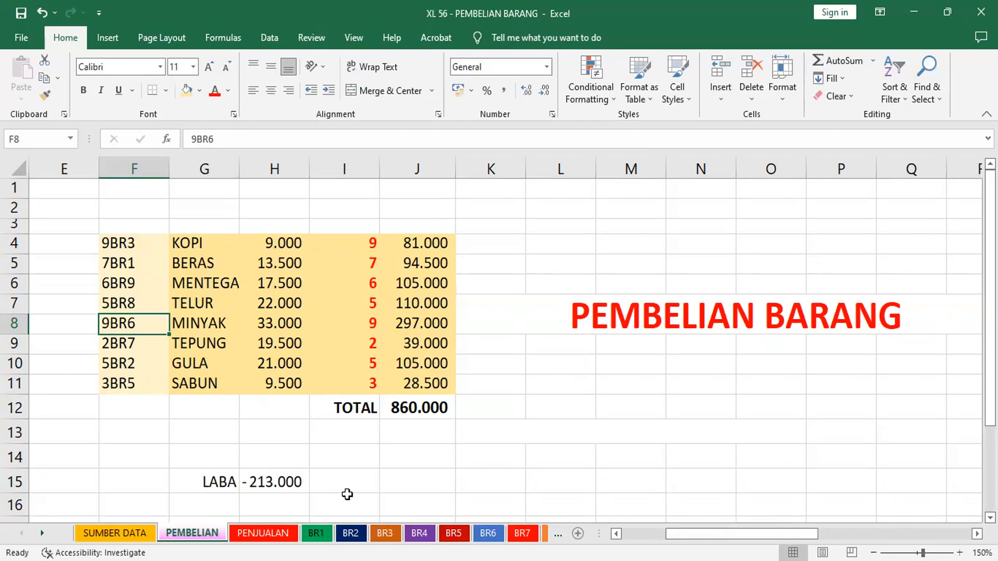
Review the MASUK entries on BR3, BR1 and BR2 with the changed purchase codes.
left_click(385, 533)
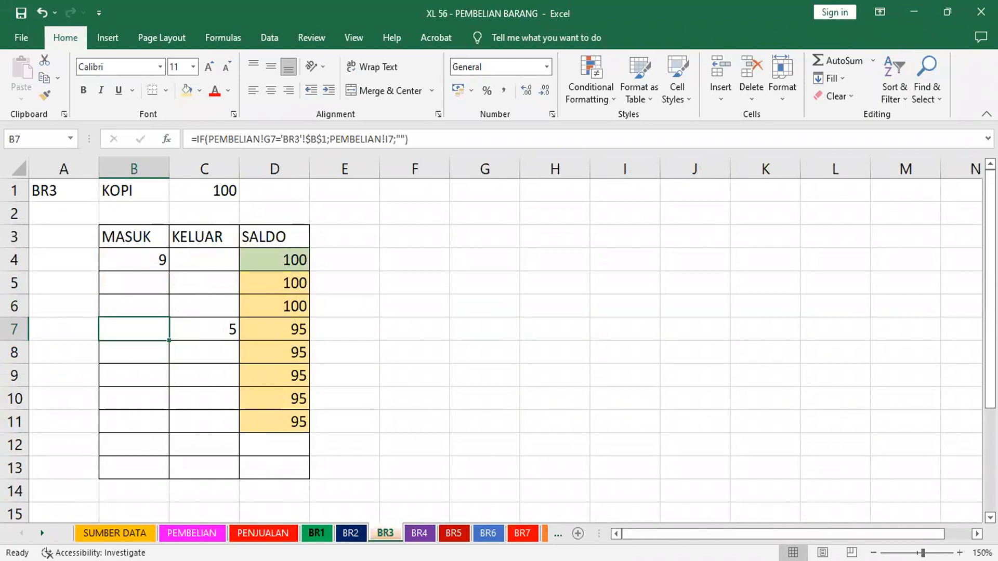
left_click(317, 533)
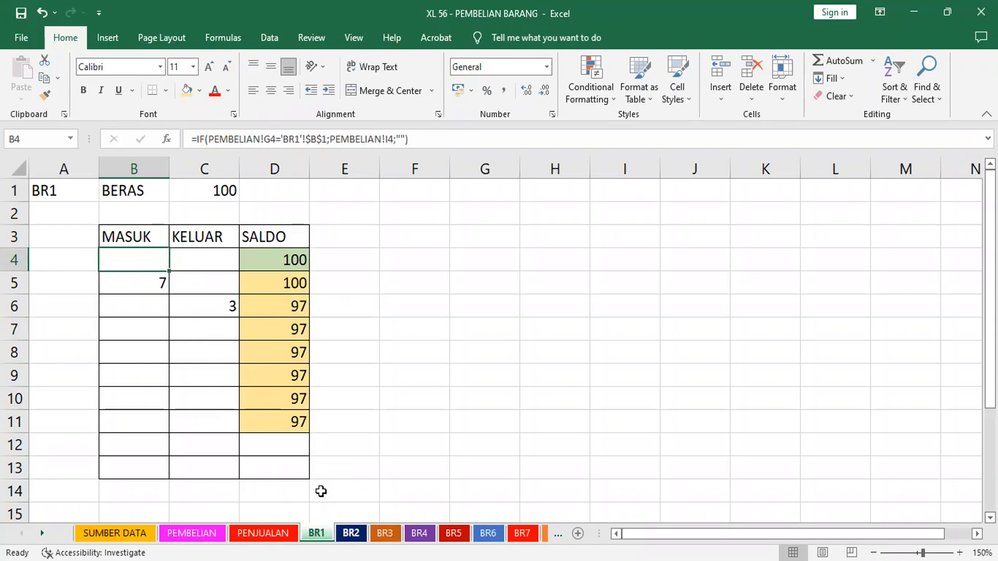
key("ctrl+Page_Down")
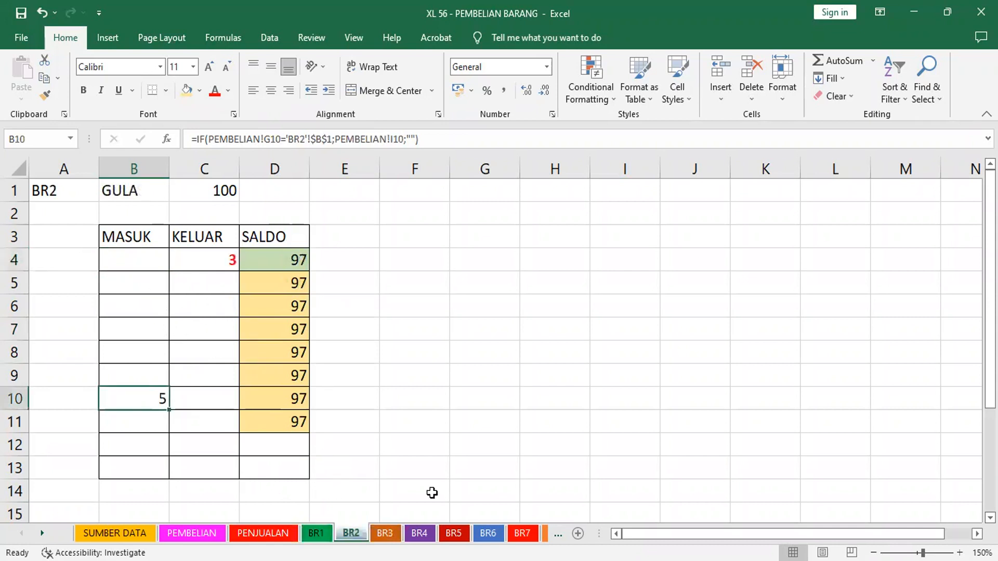
key("ctrl+Page_Down")
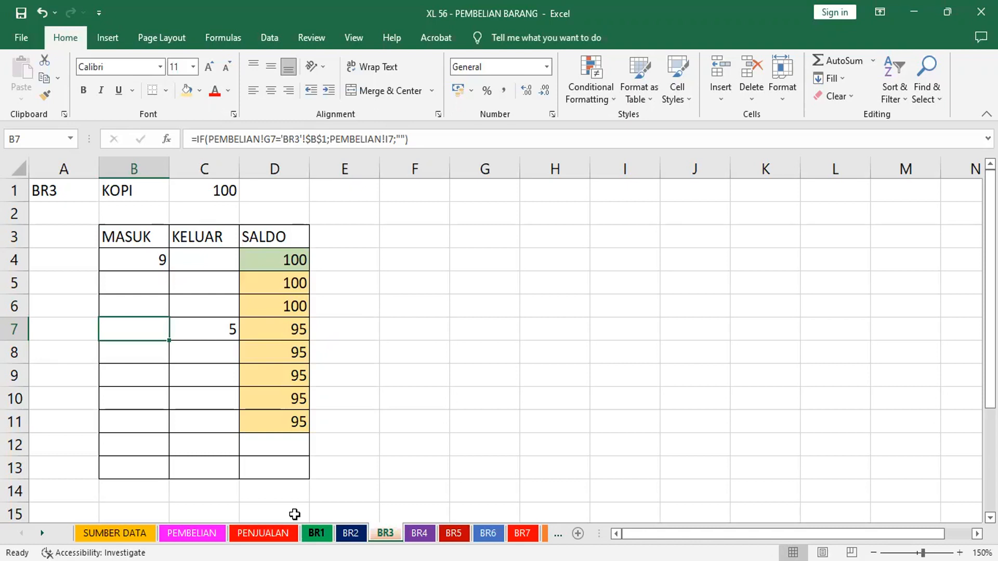
Clear the SALDO formulas in D4:D11 on BR1.
key("ctrl+Page_Up")
key("ctrl+Page_Up")
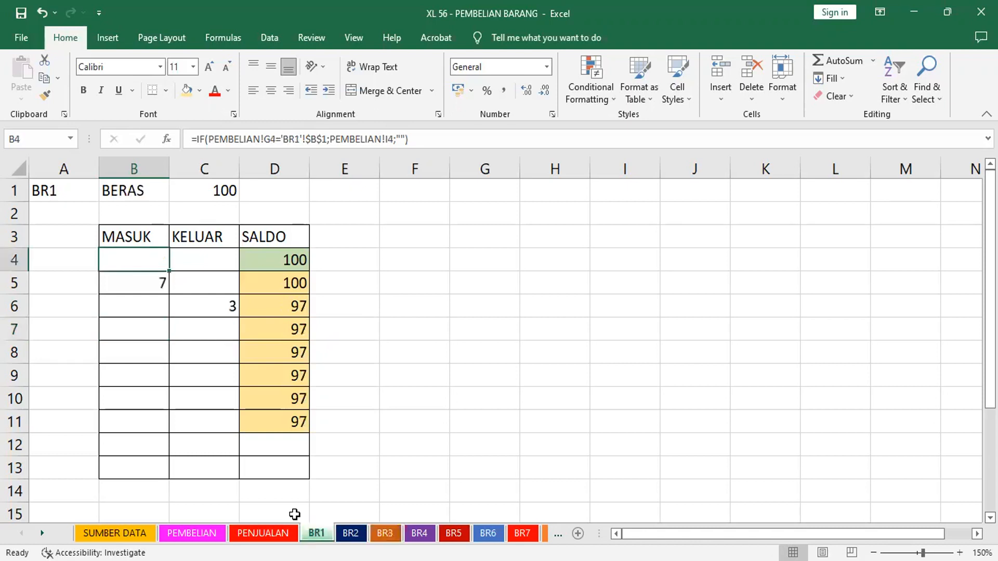
left_click(289, 259)
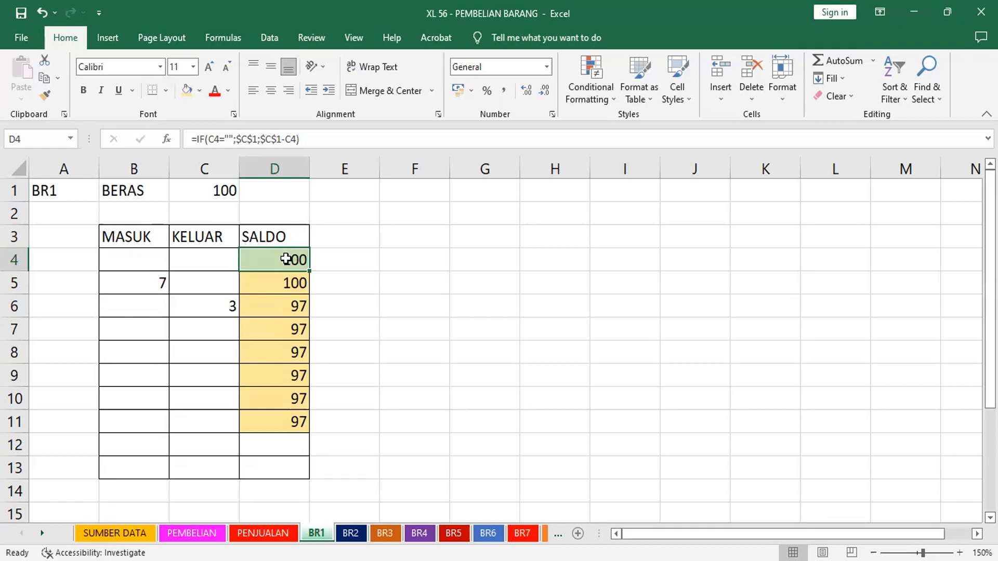
left_click(285, 420, "shift")
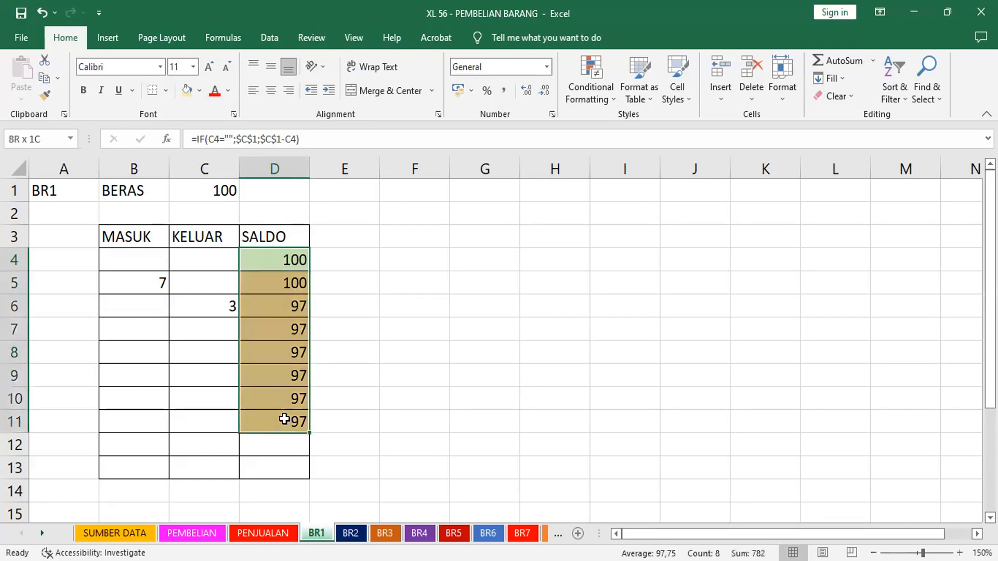
key("Delete")
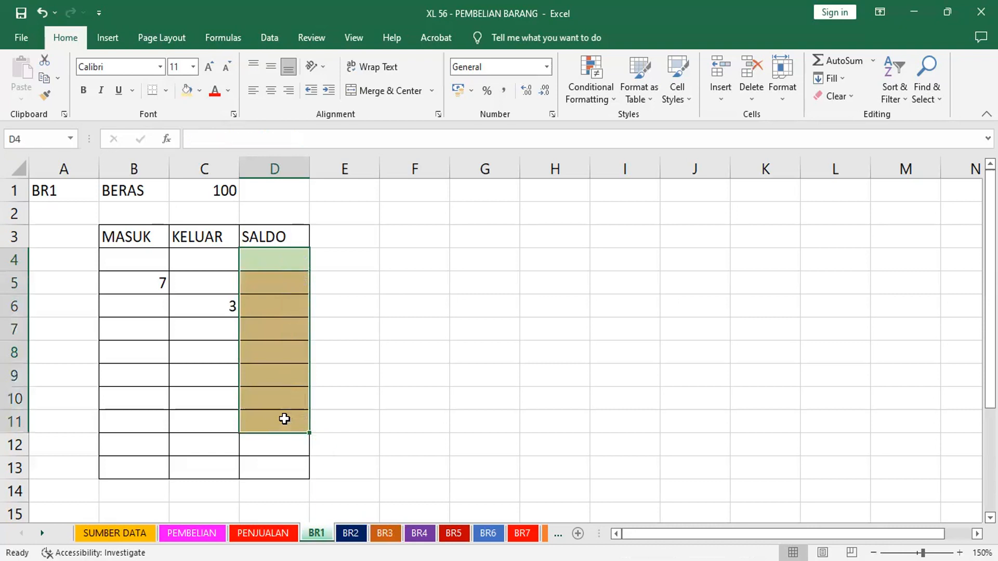
Start an IF function in SALDO cell D4 on BR1 with the logical test B4="".
left_click(287, 260)
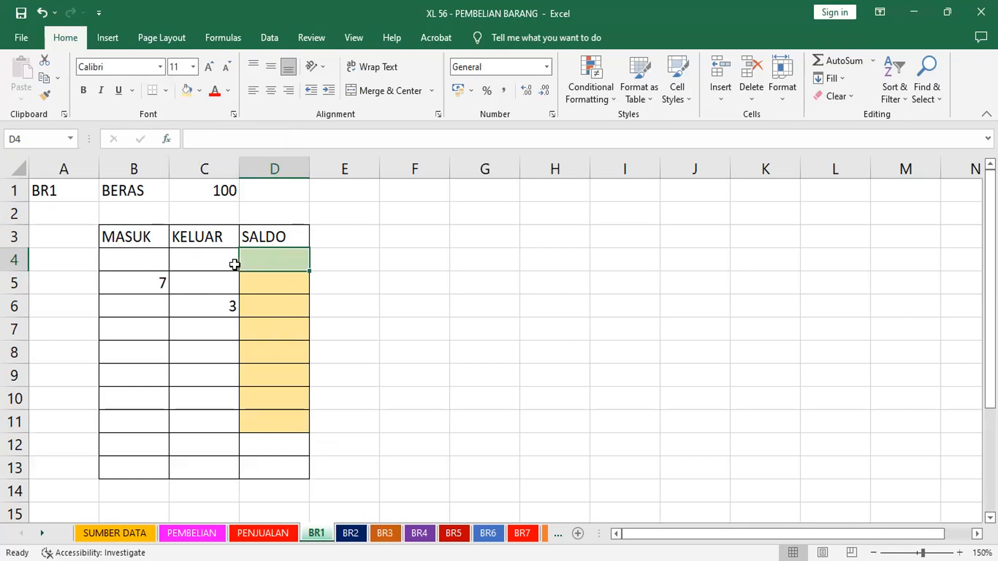
left_click(167, 139)
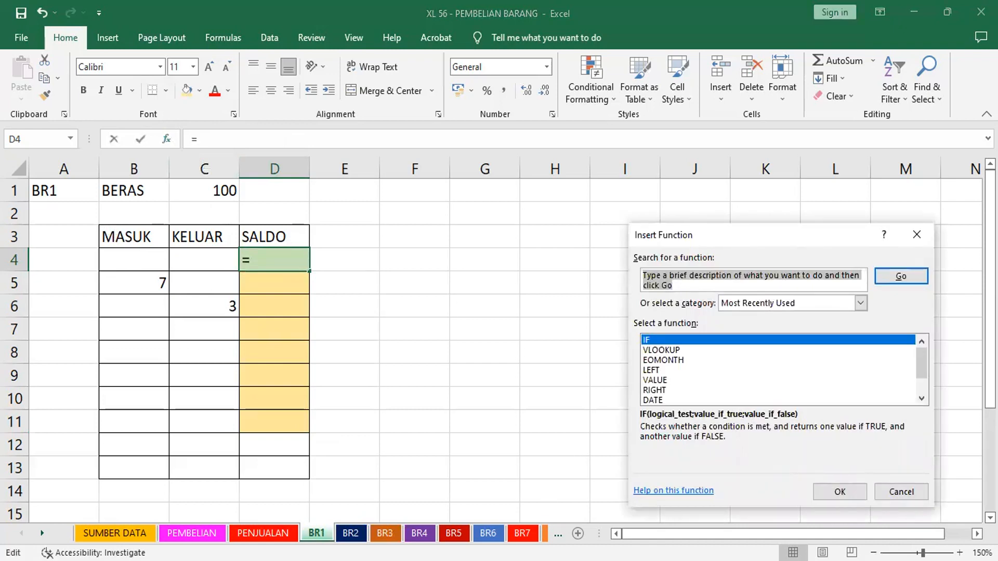
left_click(838, 491)
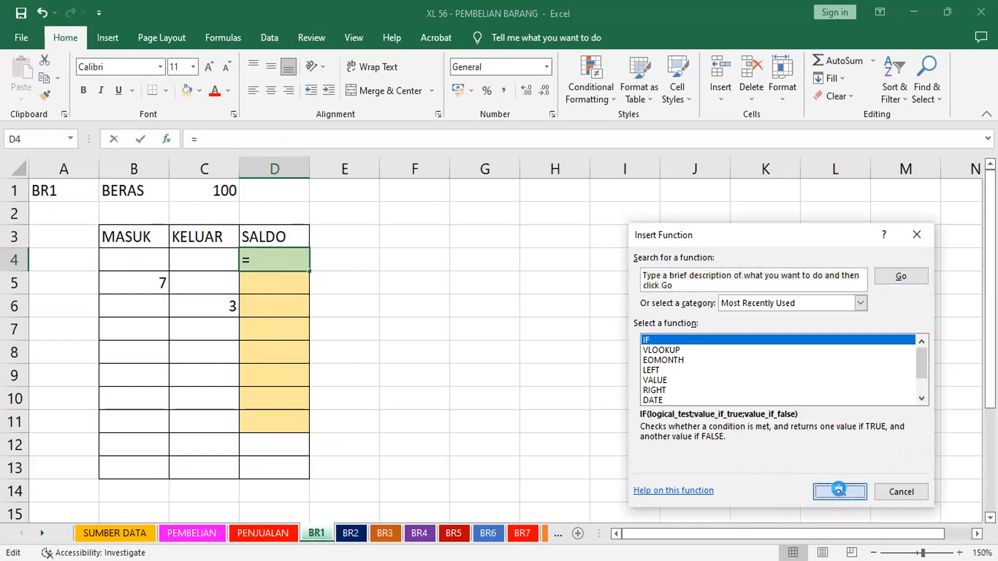
left_click(146, 258)
left_click(709, 322)
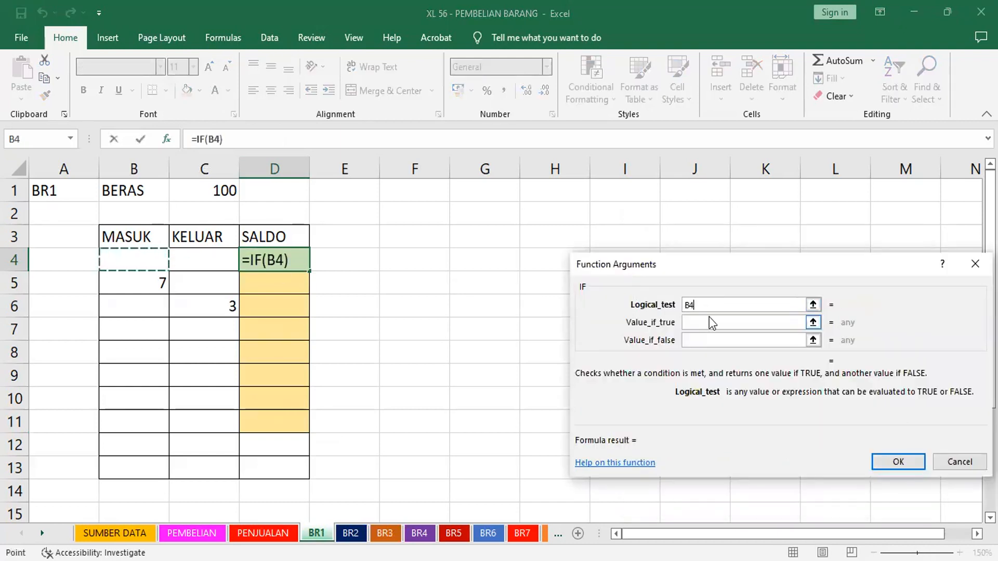
type("=")
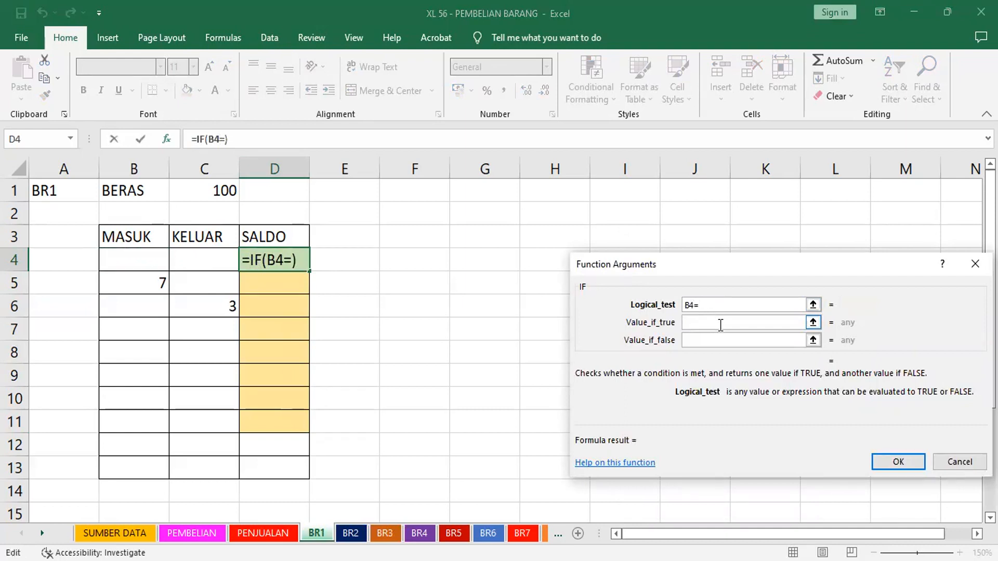
type("\"\"")
left_click(720, 323)
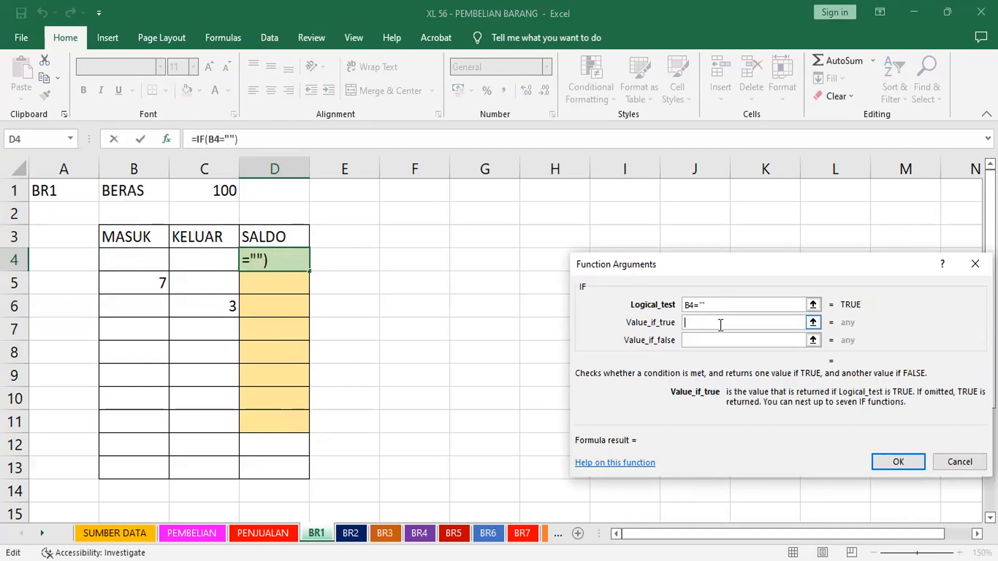
Nest a second IF as the true value of D4's formula, testing C4="" and returning "" when true.
left_click(72, 136)
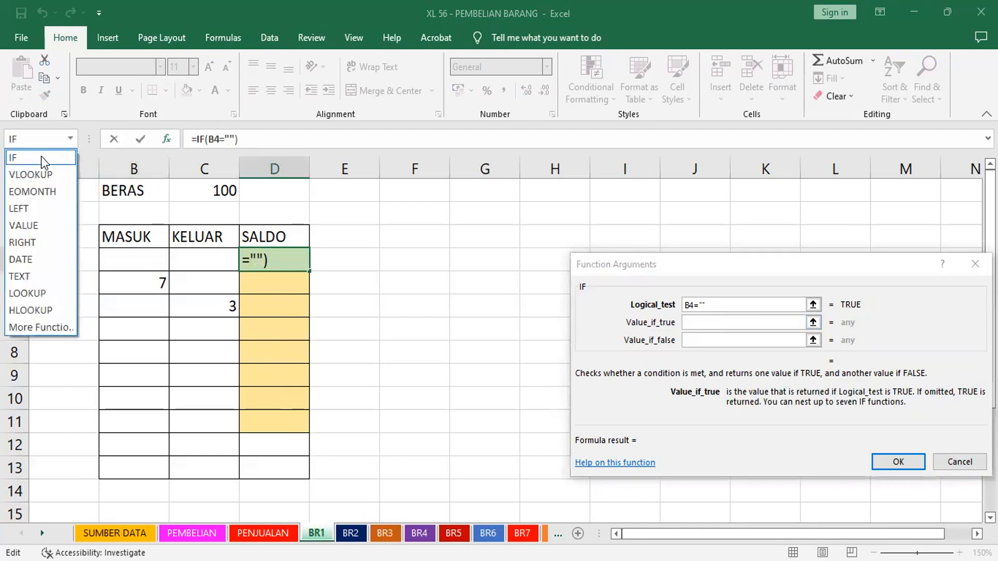
left_click(42, 156)
left_click(209, 259)
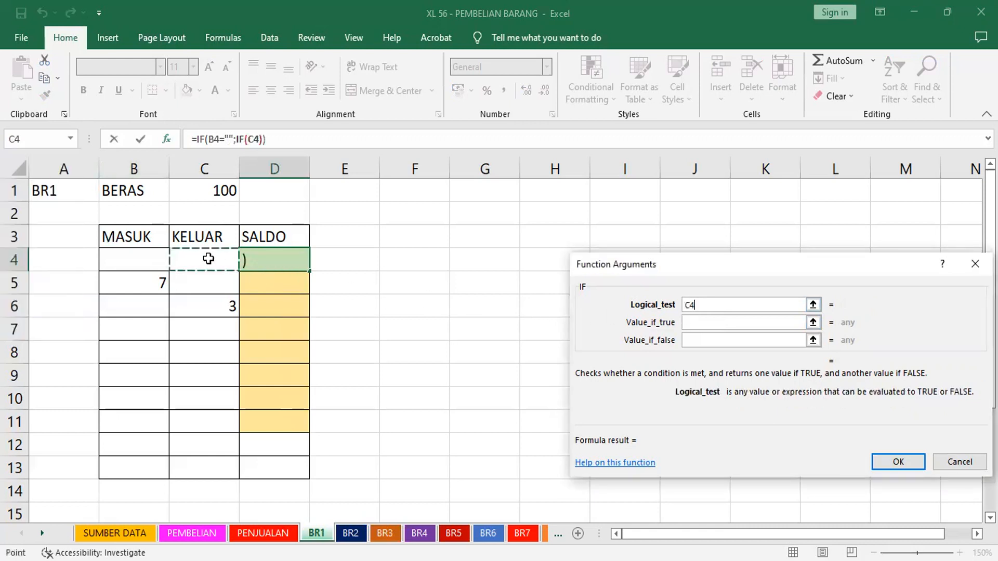
type("=\"\"")
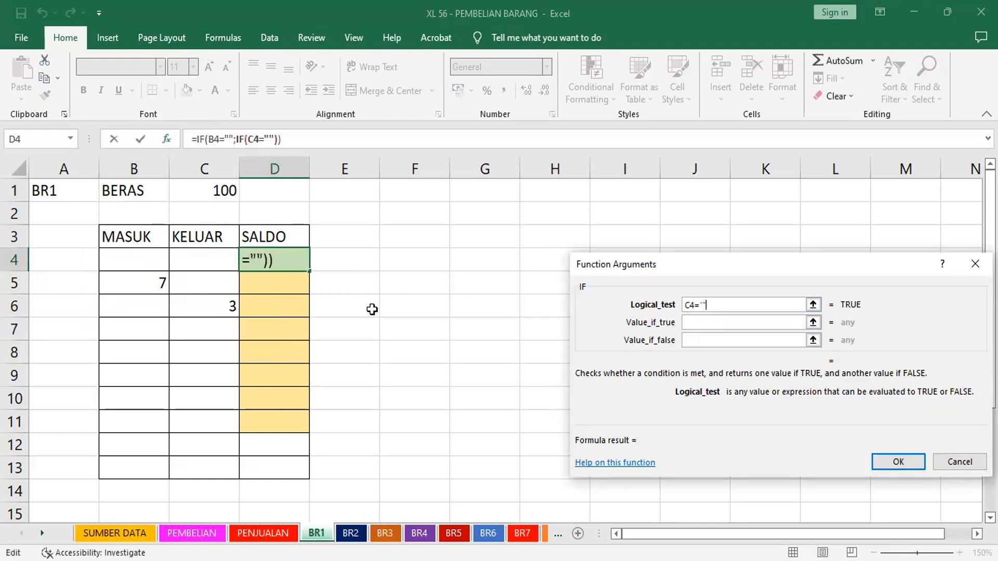
left_click(697, 322)
type("\"\"")
left_click(698, 341)
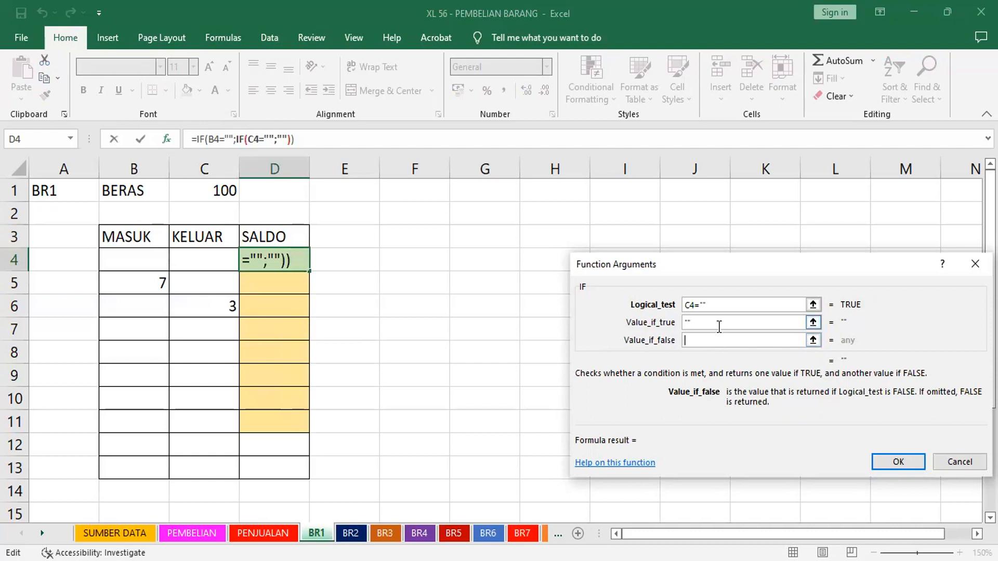
Set the nested IF's false value to $C$1+B4-C4 and enter the formula in D4.
left_click(213, 190)
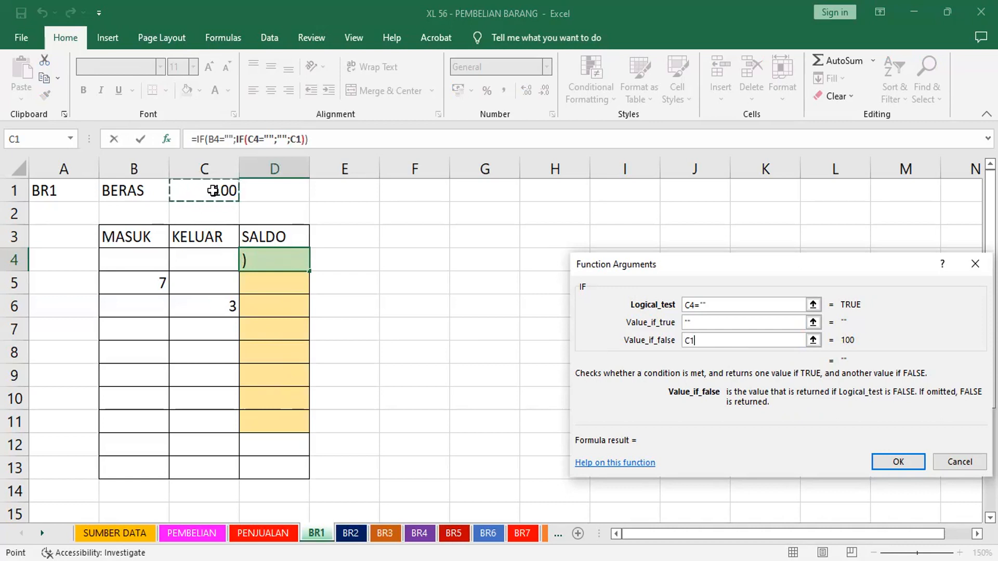
key("F4")
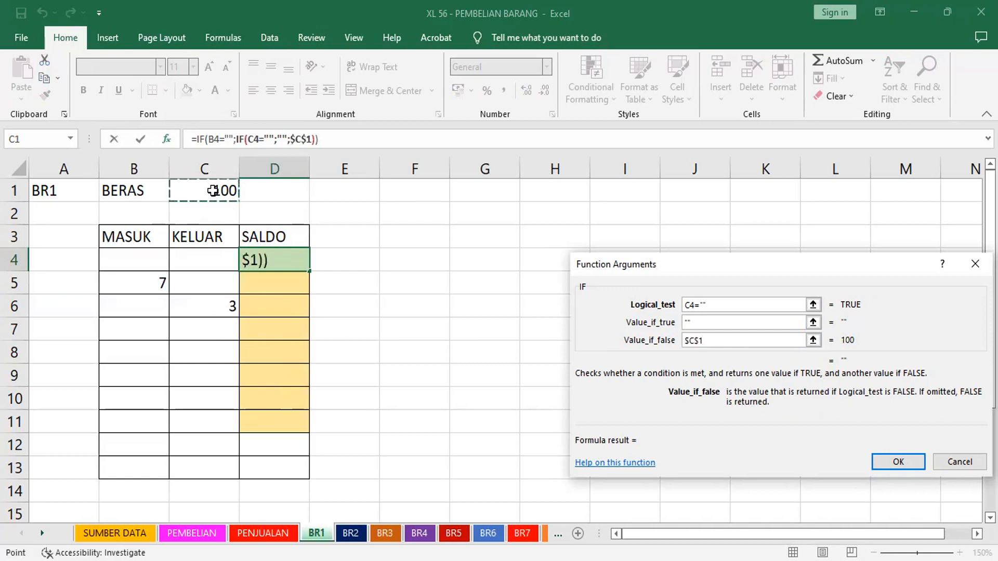
type("+")
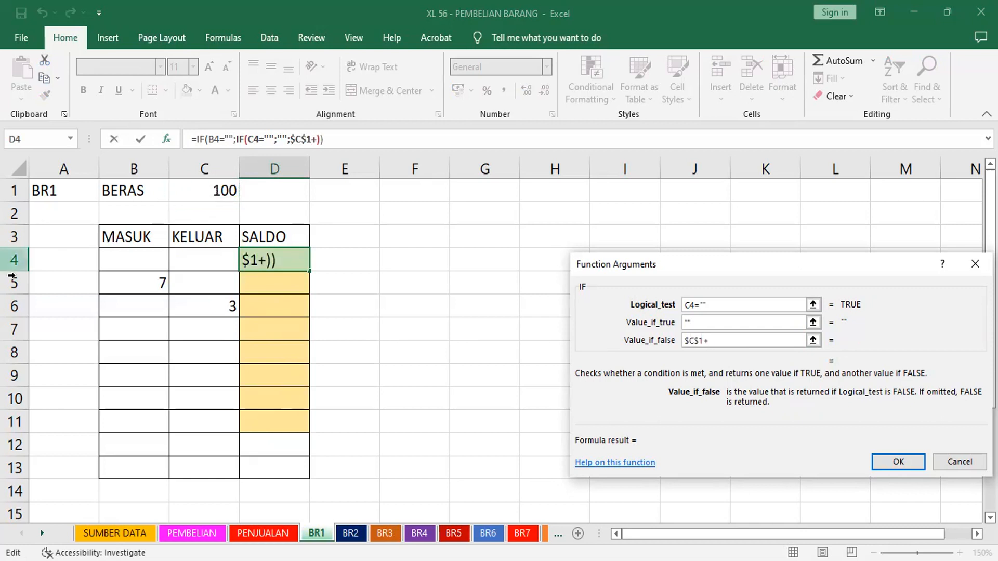
left_click(156, 258)
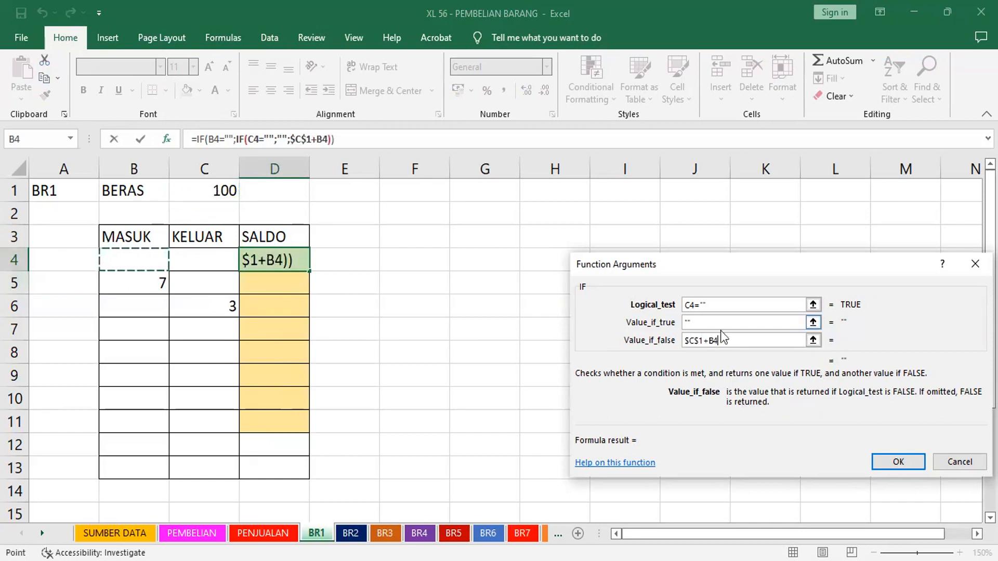
left_click(735, 340)
type("-")
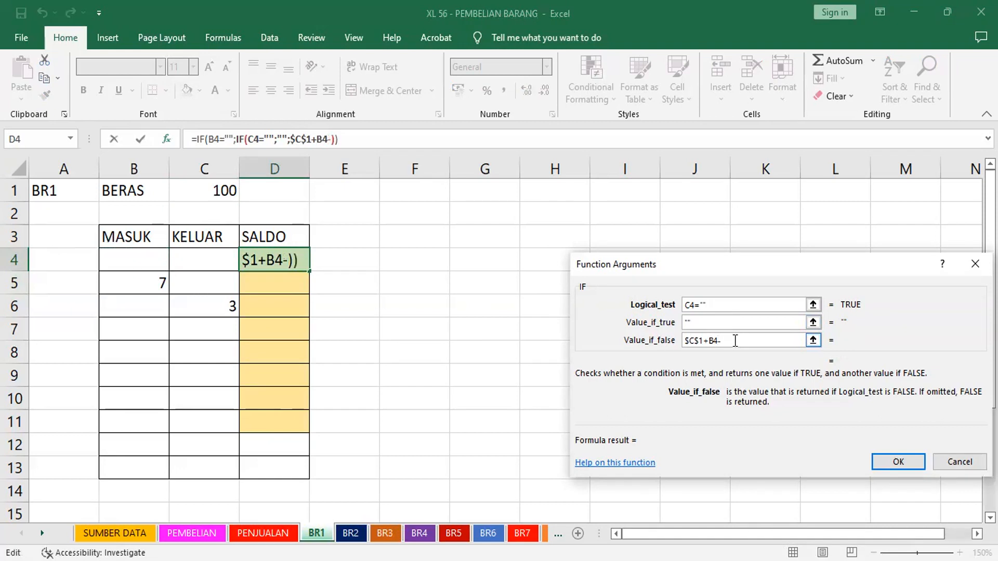
left_click(203, 260)
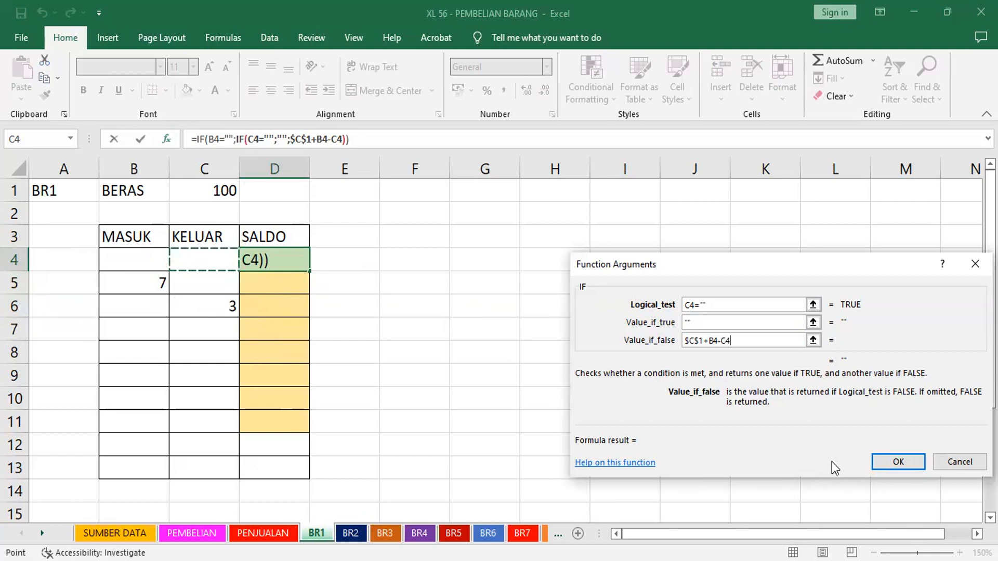
left_click(891, 467)
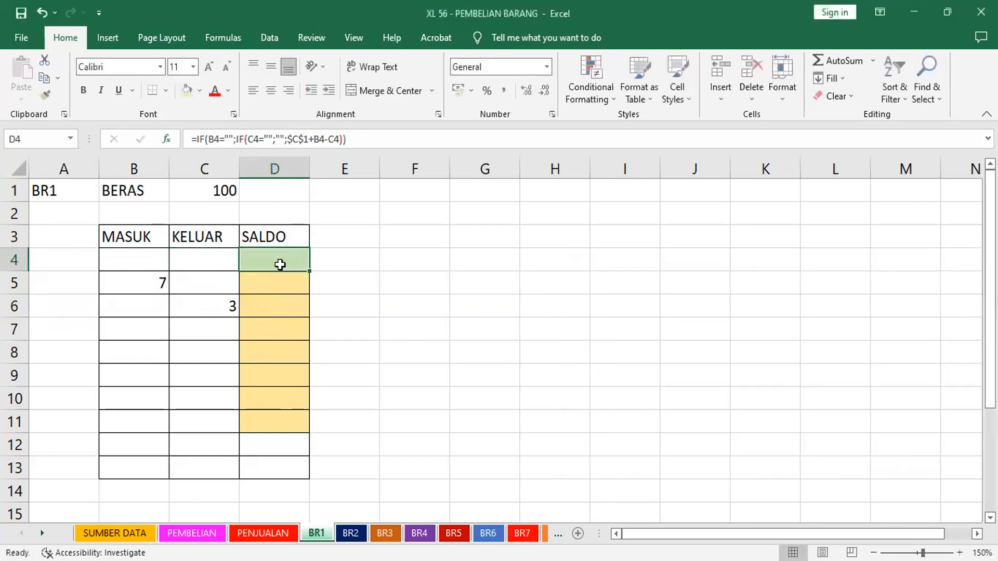
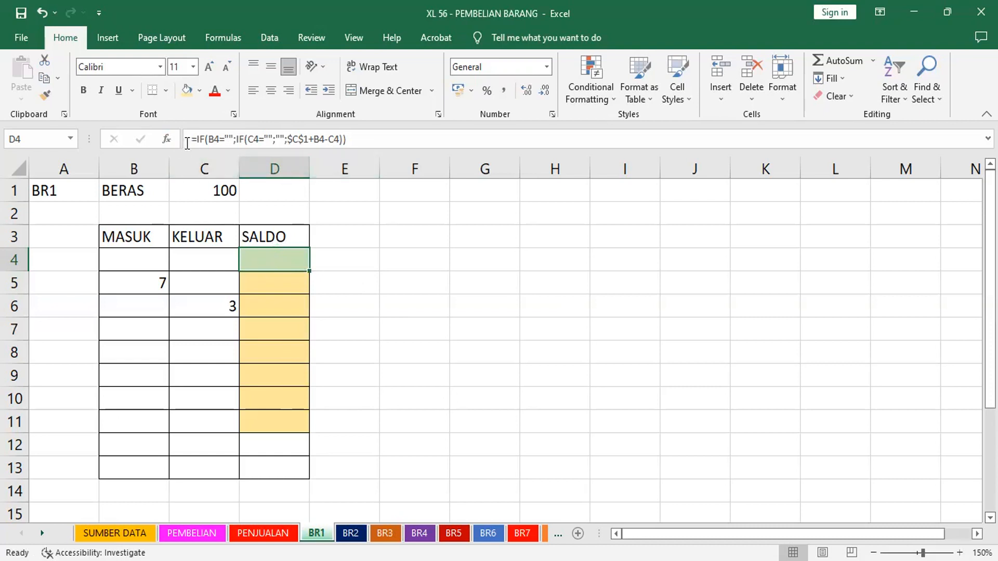
Check the IF arguments in SALDO cell D4 and clear its formula.
left_click(166, 140)
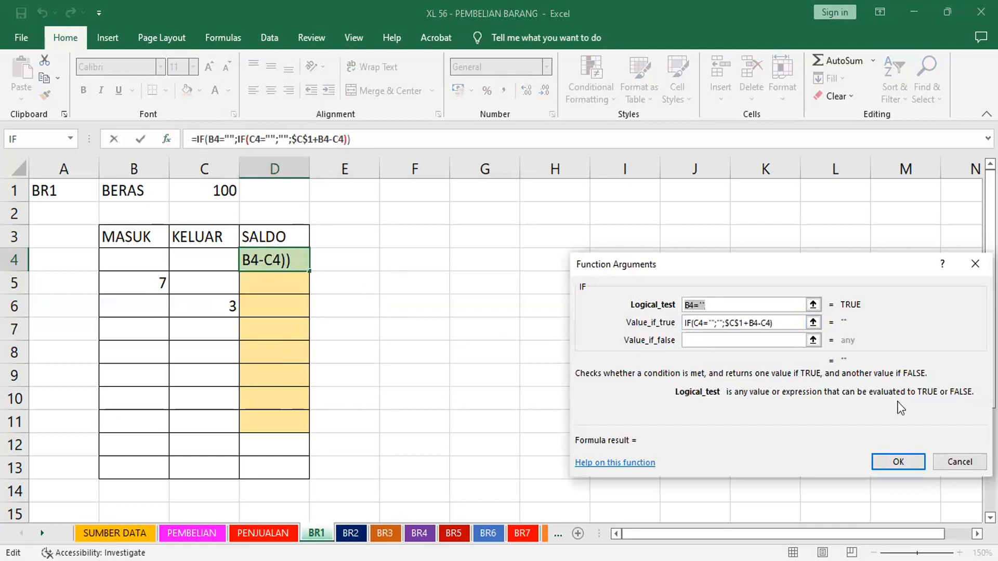
left_click(961, 461)
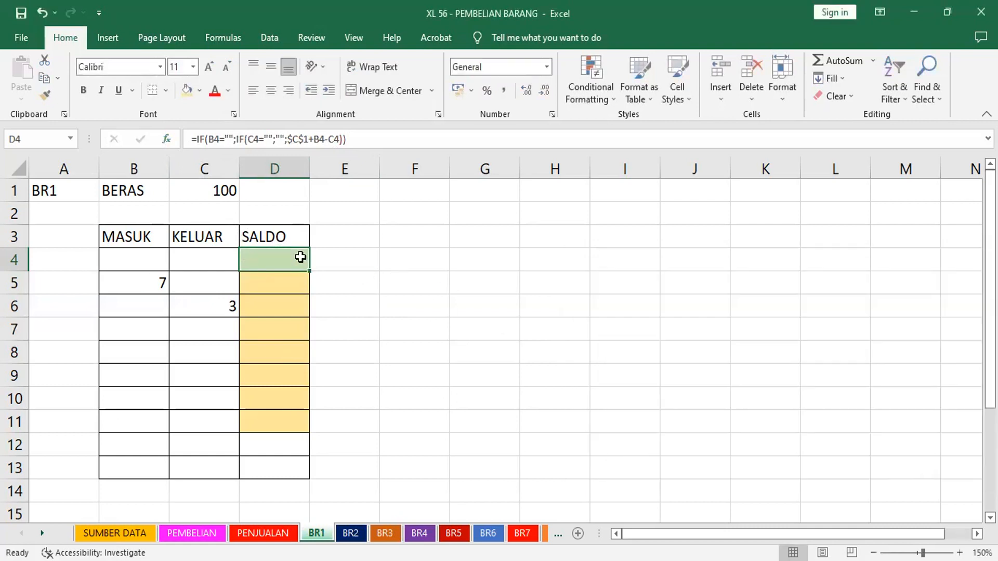
key("Delete")
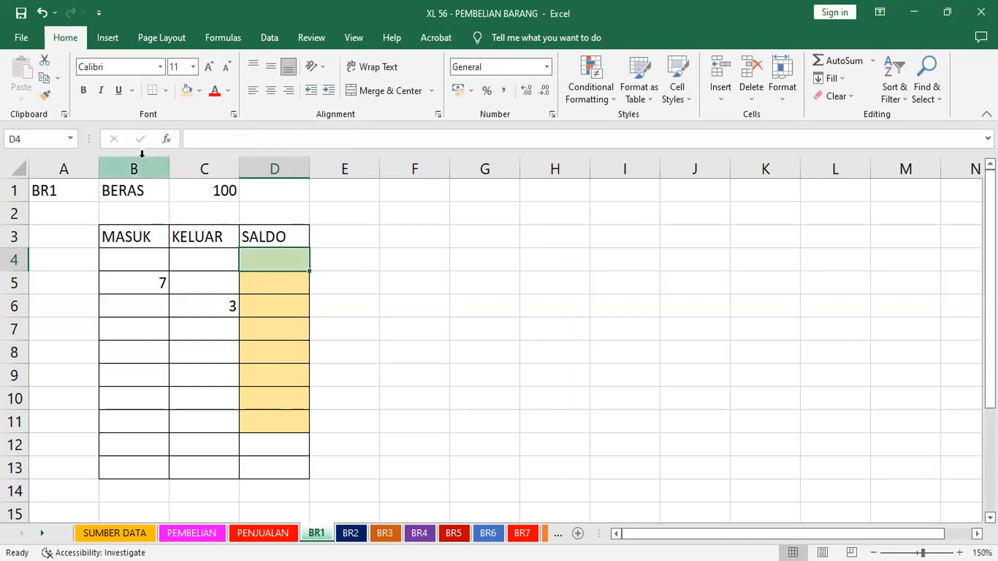
Start a new IF function in SALDO cell D4 on BR1 with the logical test B4="".
left_click(166, 138)
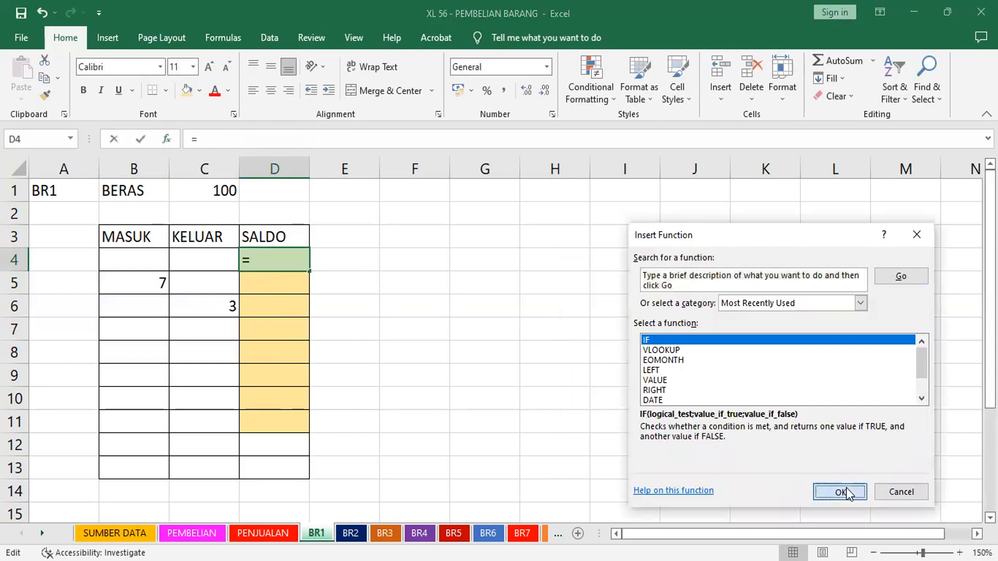
left_click(846, 488)
left_click(142, 260)
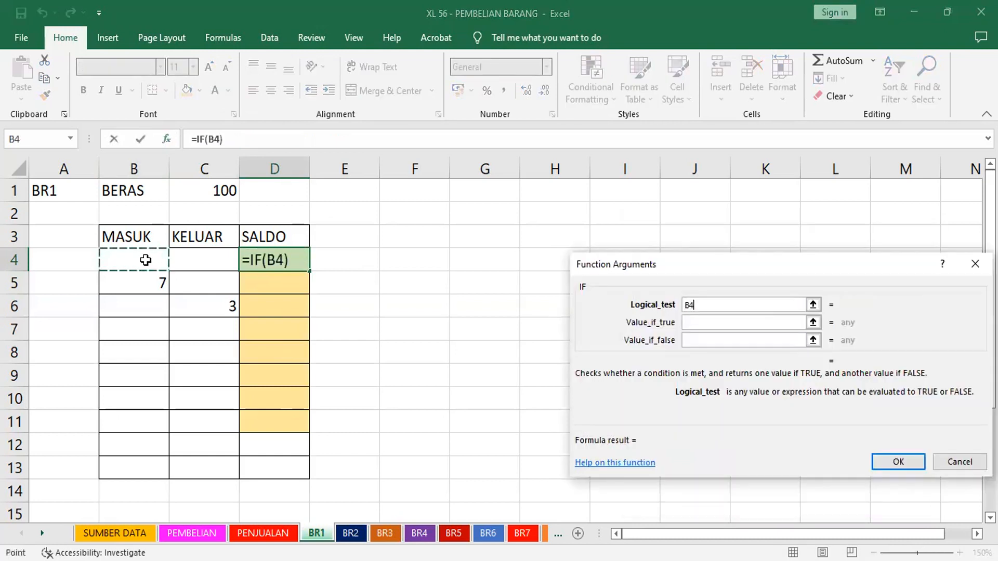
type("=")
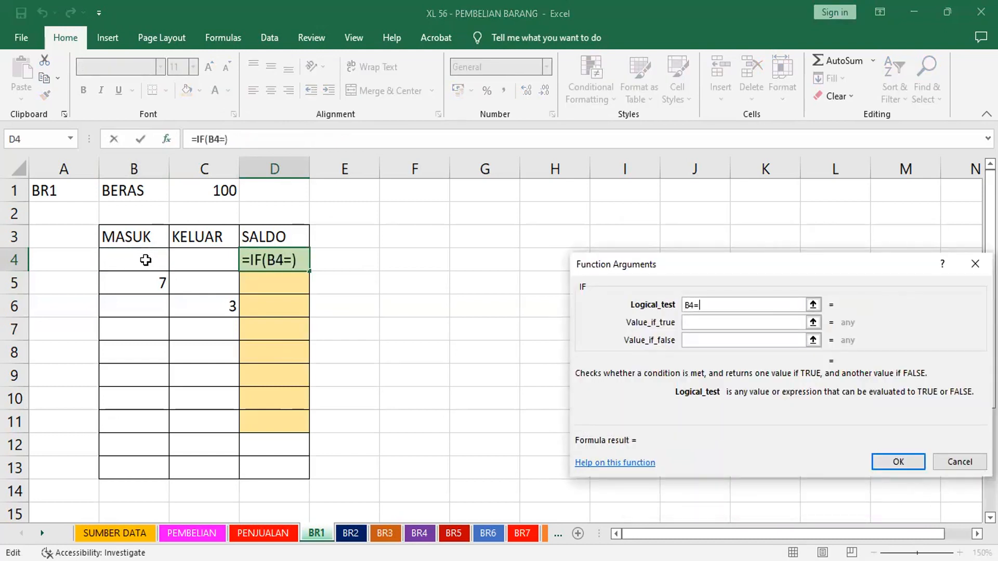
type("\"\"")
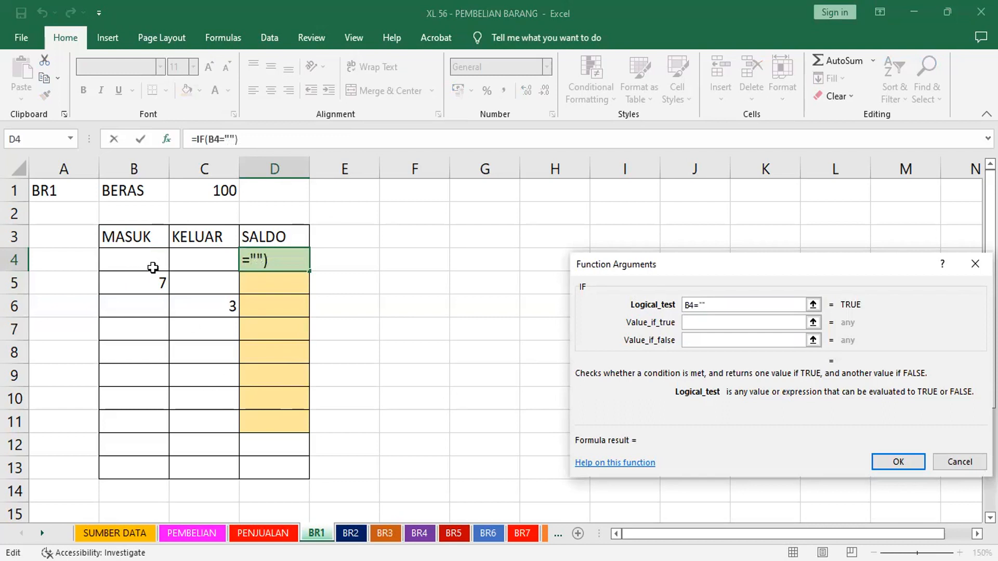
Nest an IF as the true value of D4's formula, testing C4="" and returning C1 when true.
left_click(716, 325)
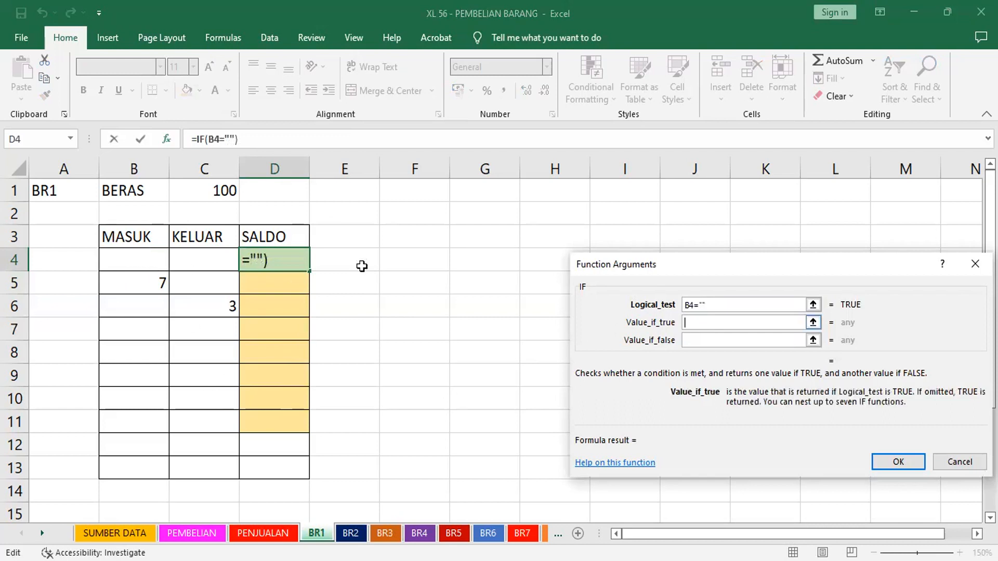
left_click(70, 139)
left_click(45, 157)
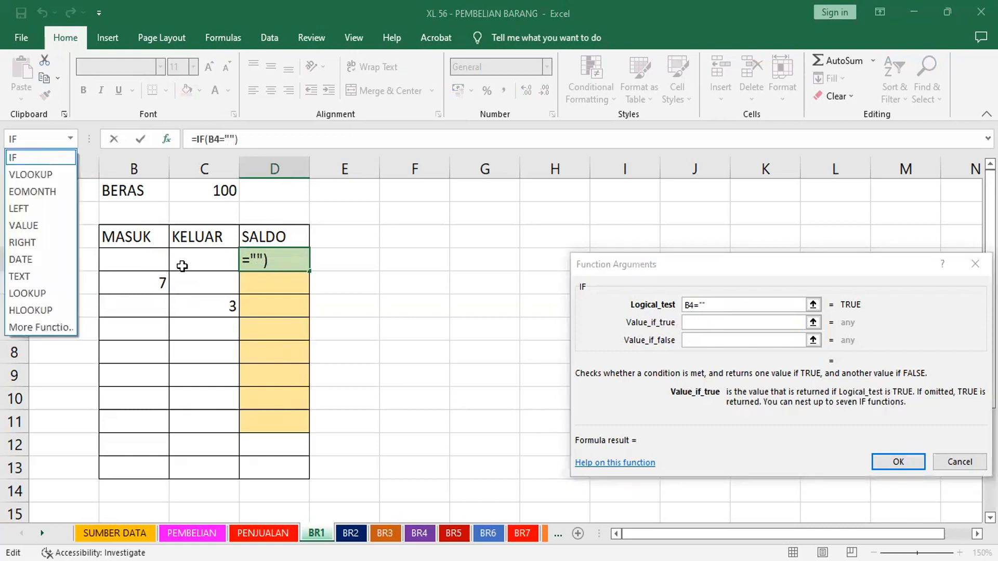
left_click(192, 258)
type("=\"\"")
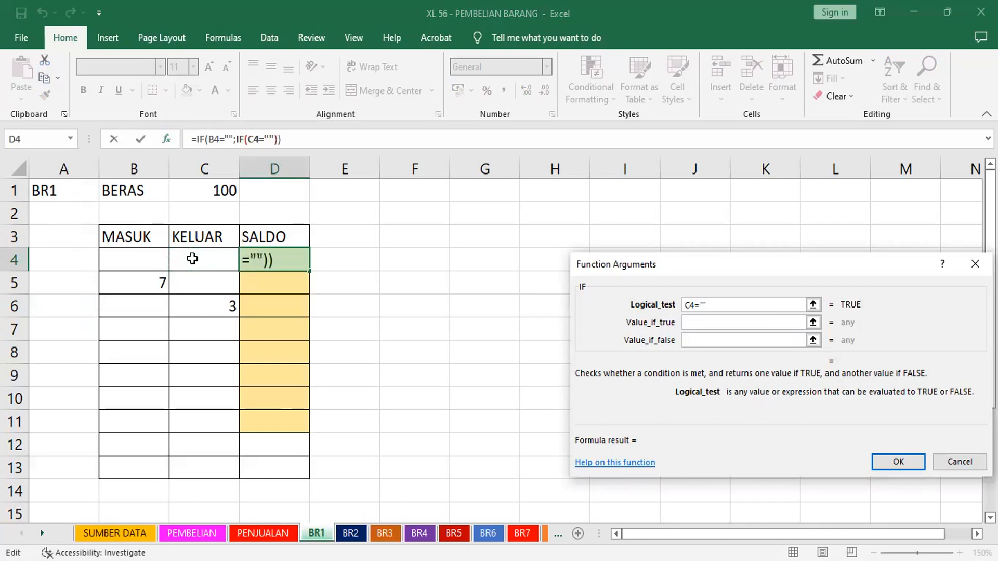
left_click(709, 324)
left_click(709, 323)
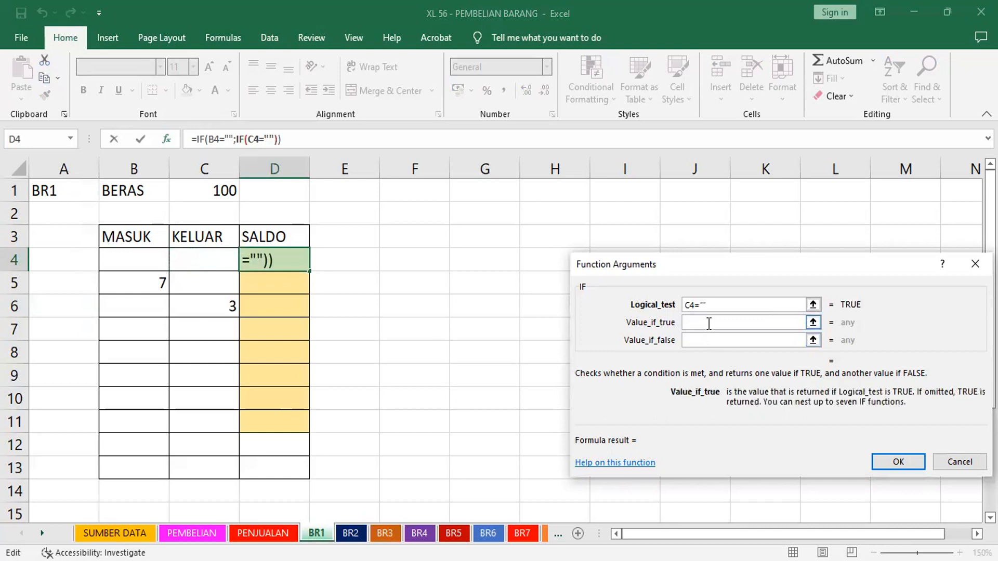
left_click(224, 191)
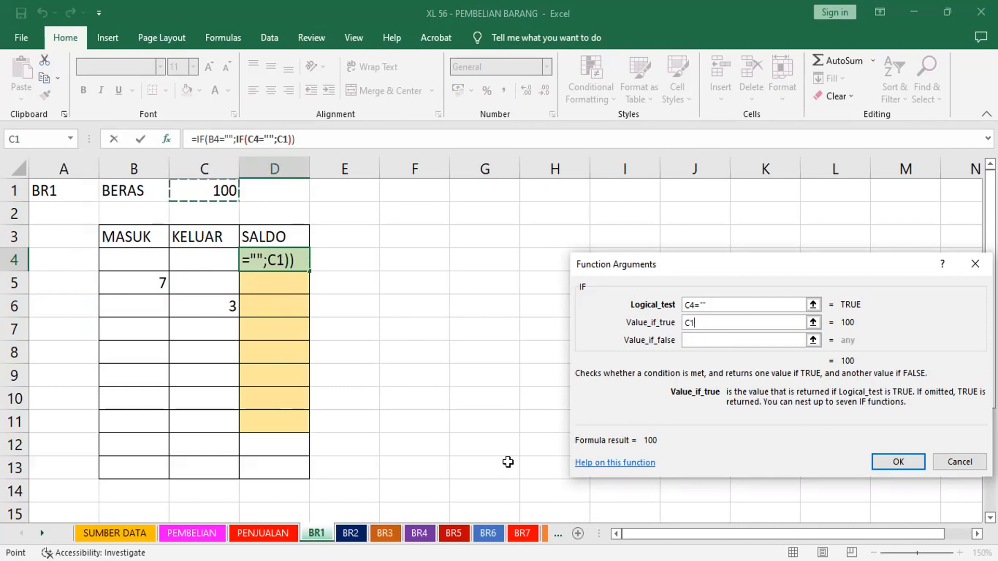
Set the nested IF's false value to C1+B4-C4, enter the formula in D4, and check cells B4 and C4.
left_click(723, 342)
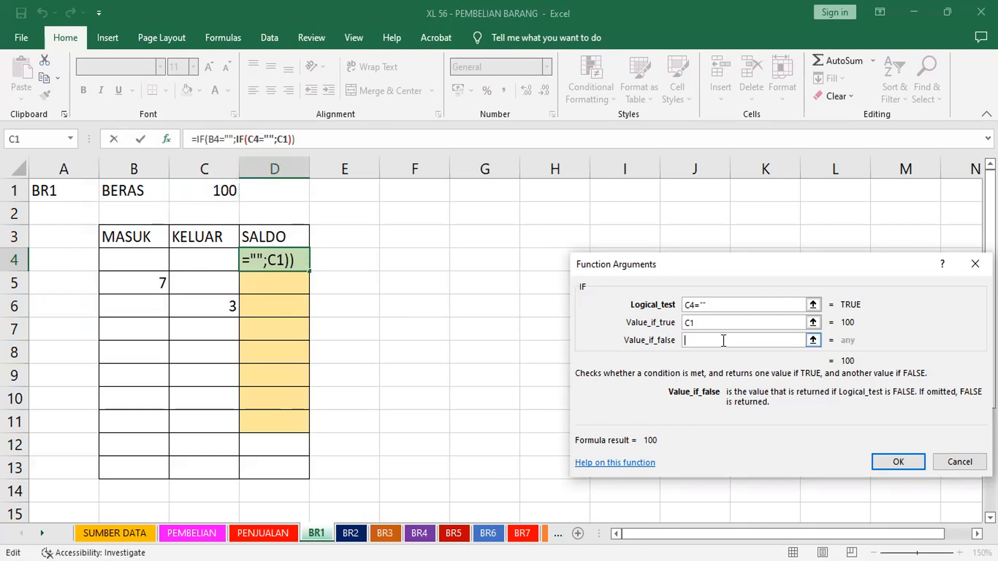
left_click(214, 193)
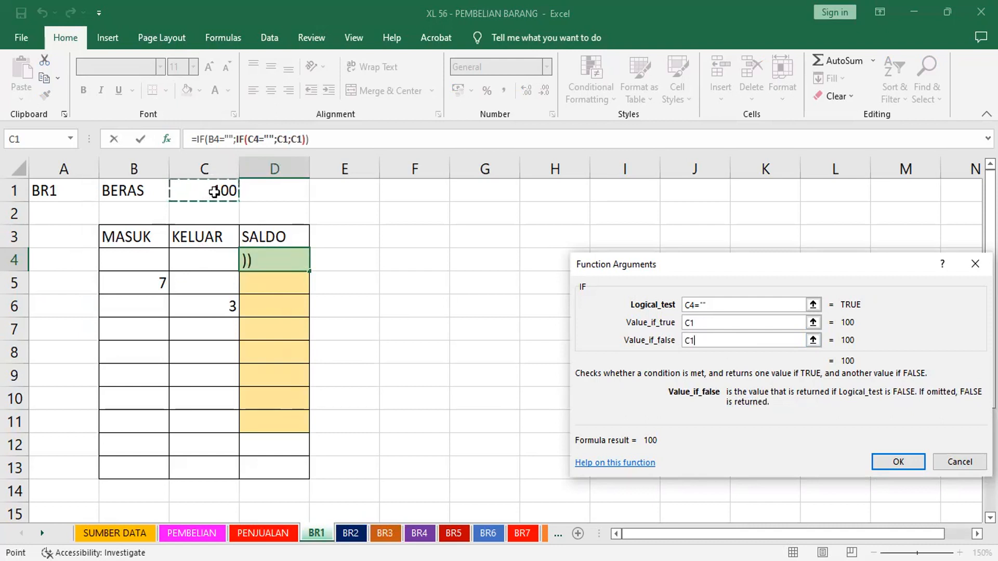
type("-")
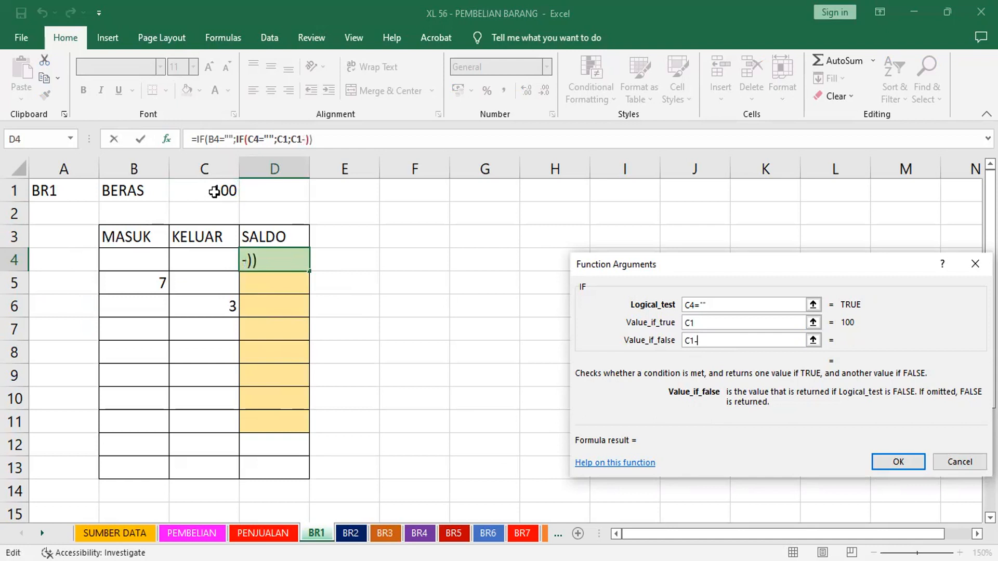
key("BackSpace")
type("+B4")
left_click(113, 265)
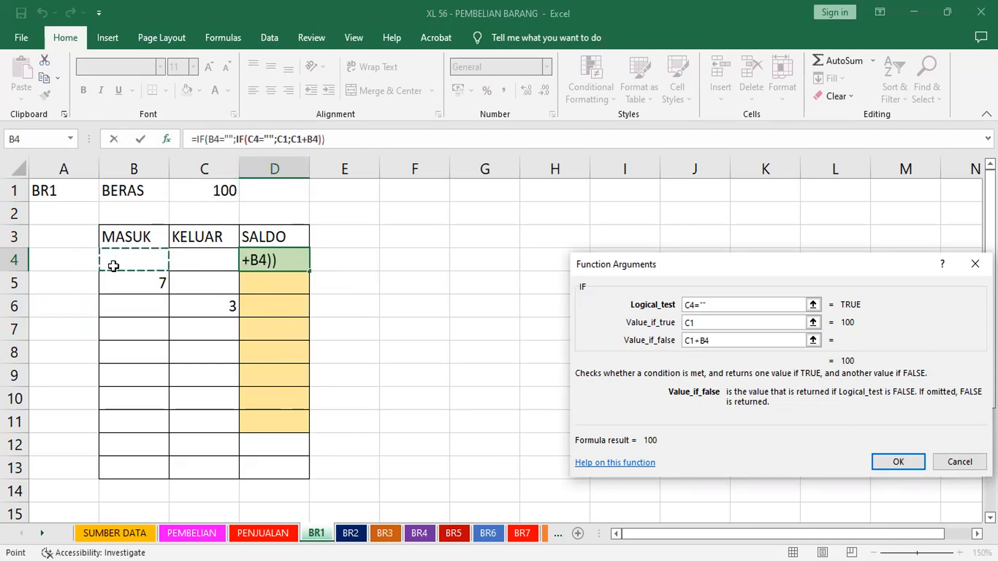
type("-")
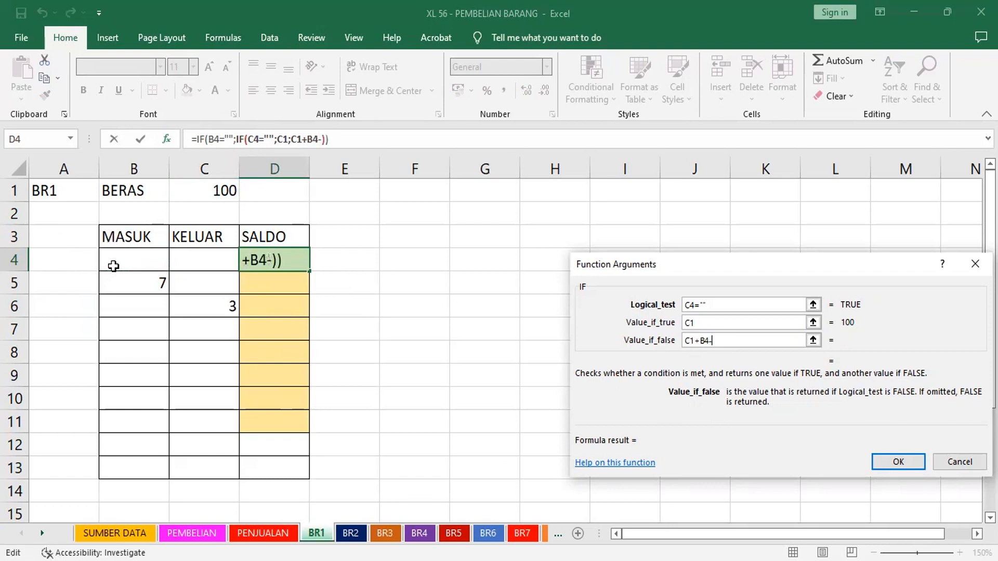
left_click(192, 264)
left_click(898, 464)
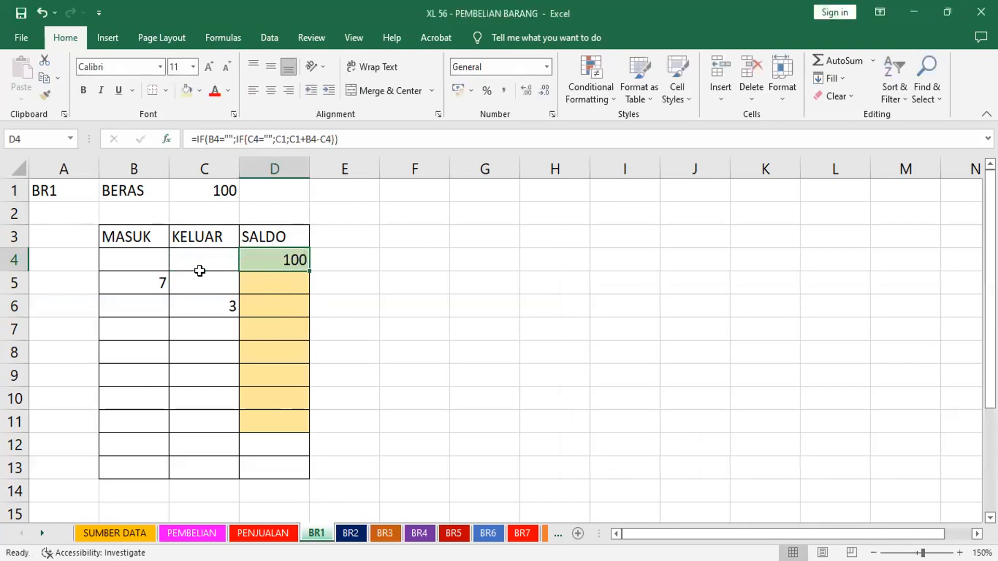
left_click(143, 265)
left_click(203, 263)
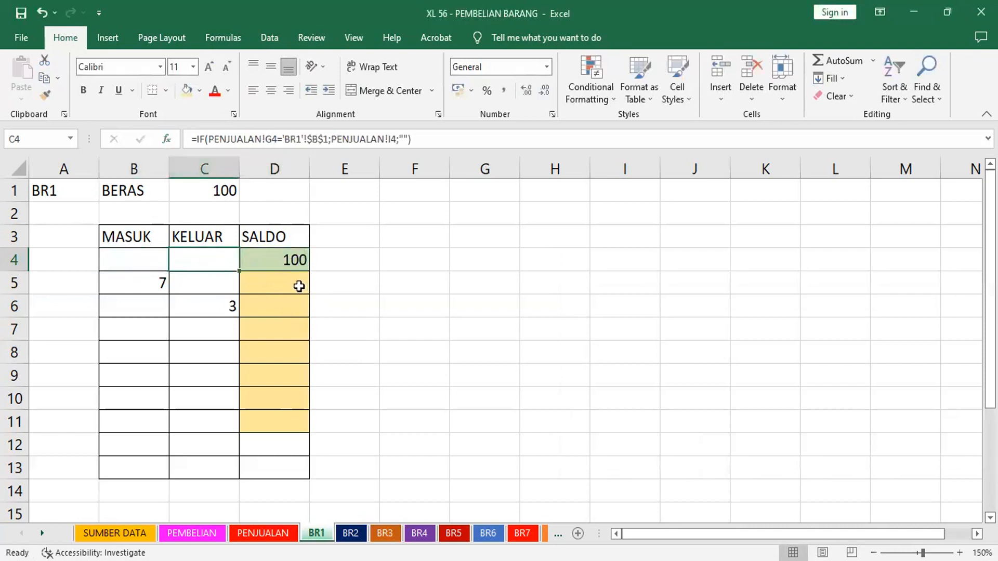
Enter the formula =D4+B5-C5 in SALDO cell D5 on the BR1 sheet.
left_click(283, 289)
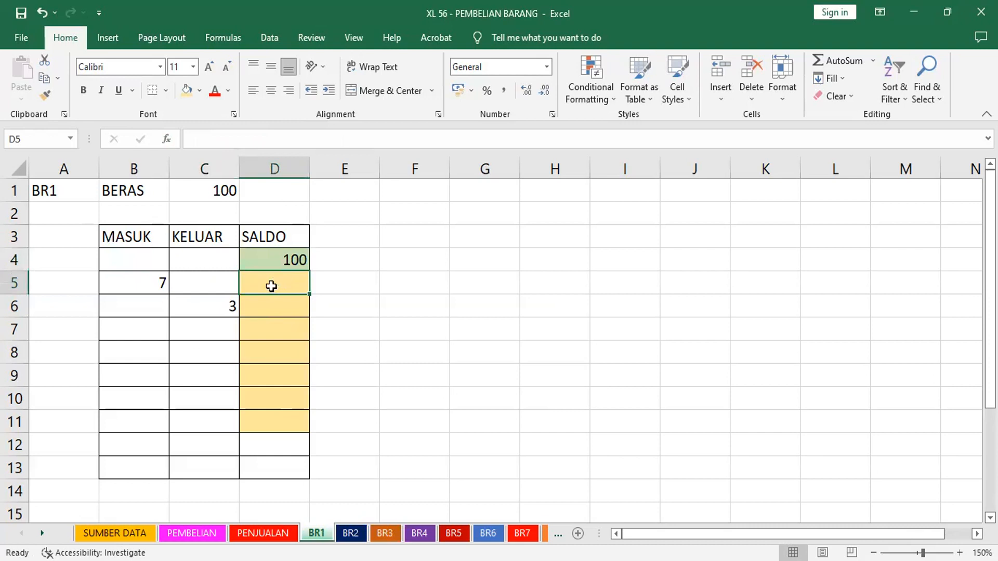
type("=")
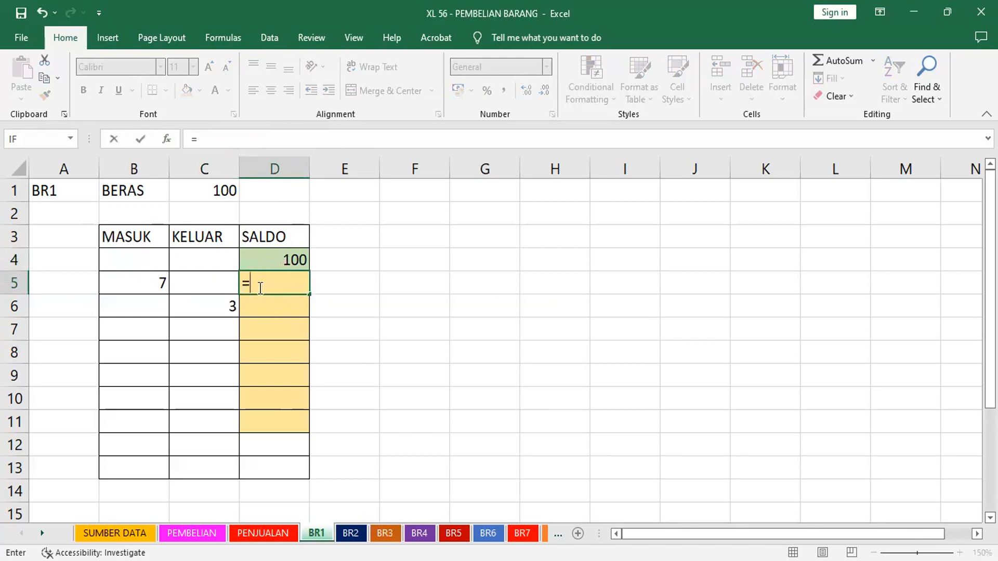
left_click(283, 260)
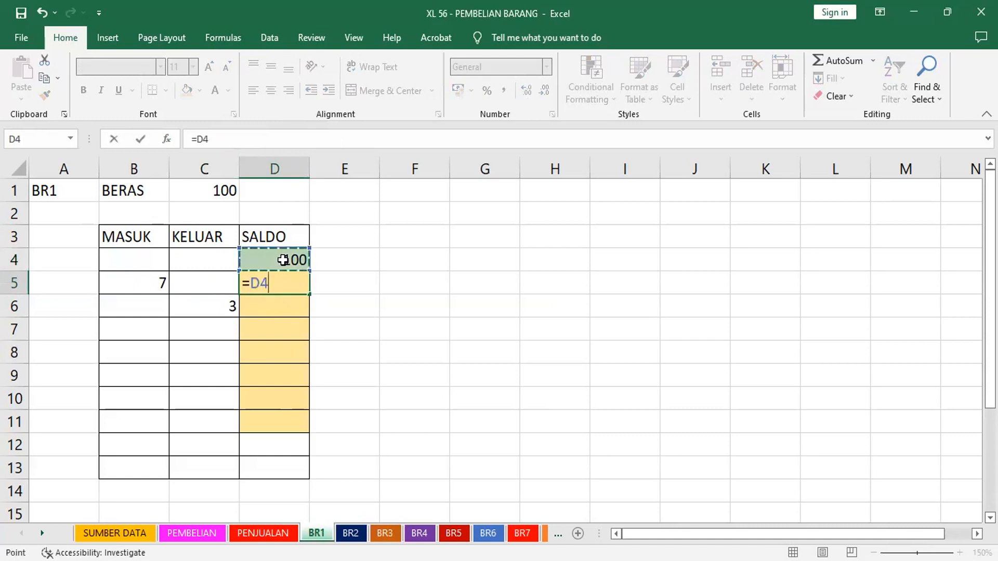
type("+")
left_click(156, 287)
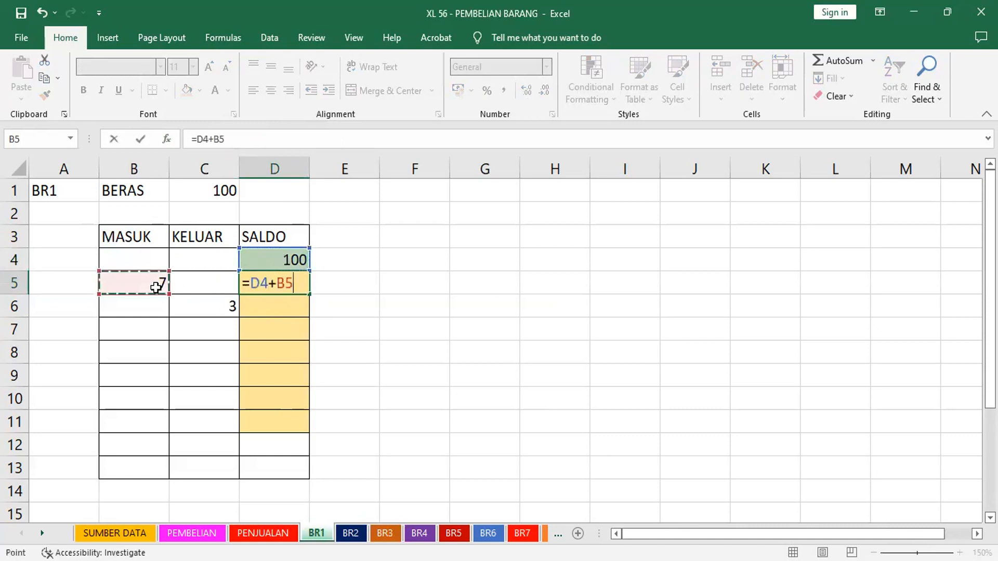
type("-")
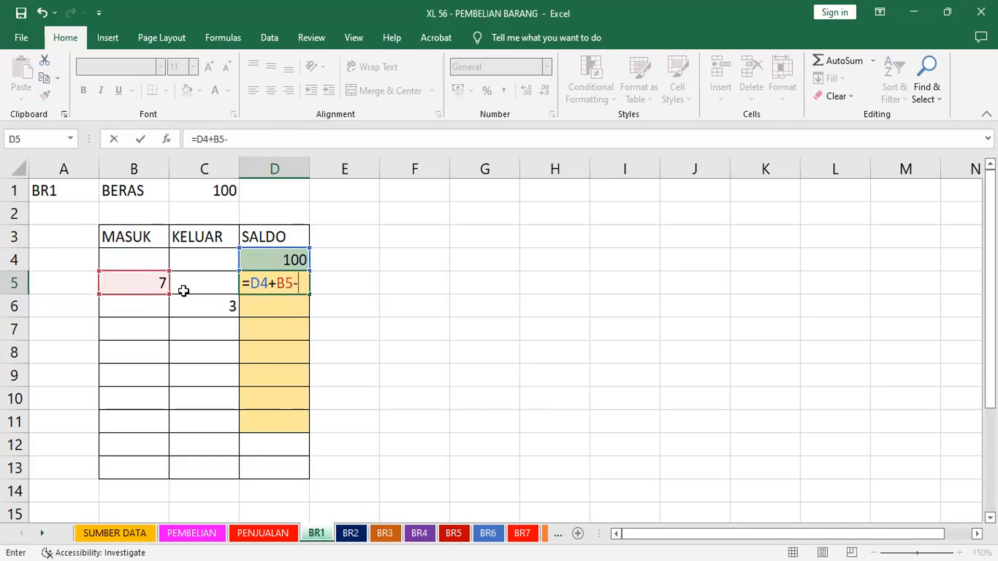
left_click(198, 283)
key("Return")
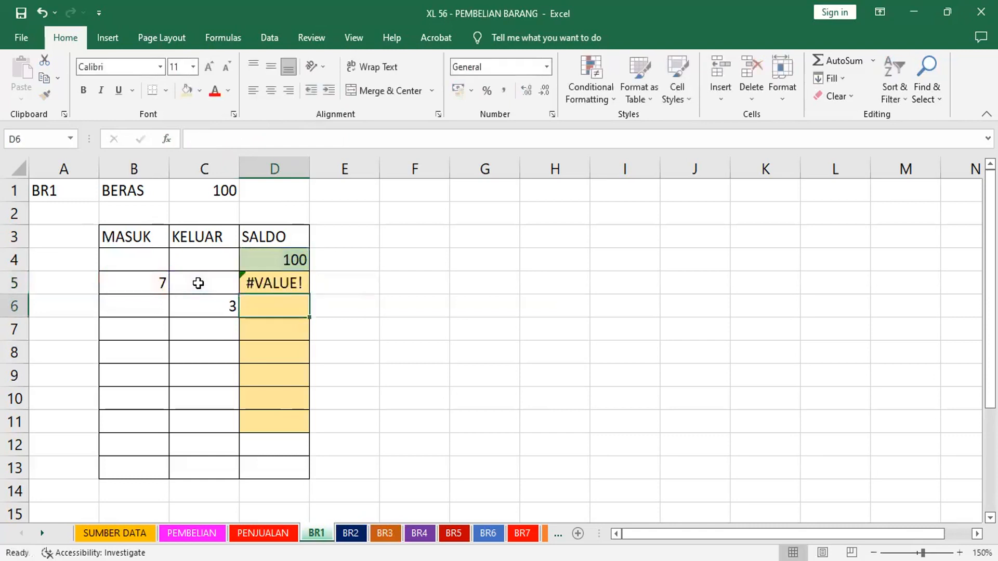
Examine the formula in SALDO cell D5 and the MASUK and KELUAR formulas feeding rows 4 and 5.
left_click(275, 278)
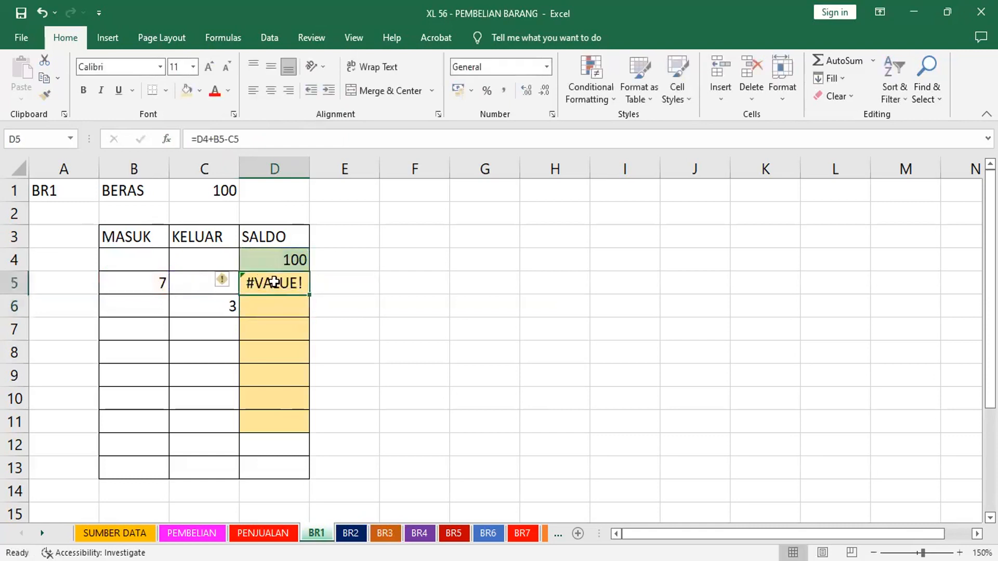
left_click(200, 284)
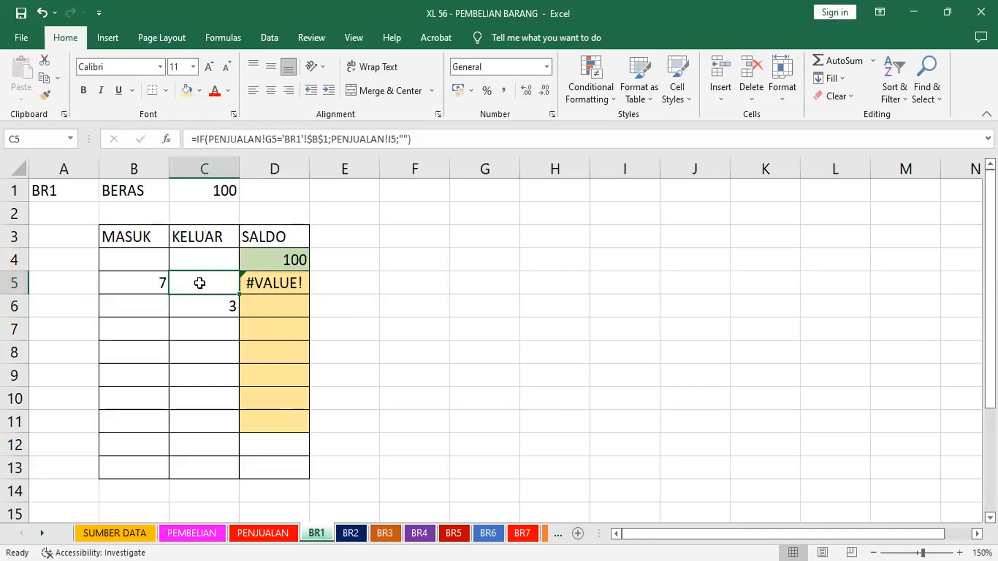
left_click(438, 344)
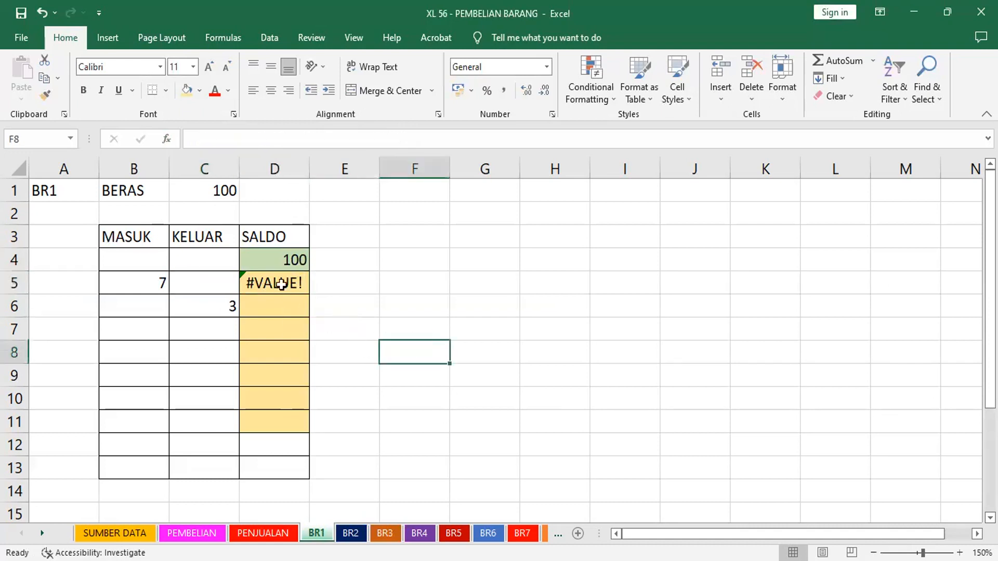
left_click(189, 257)
left_click(122, 259)
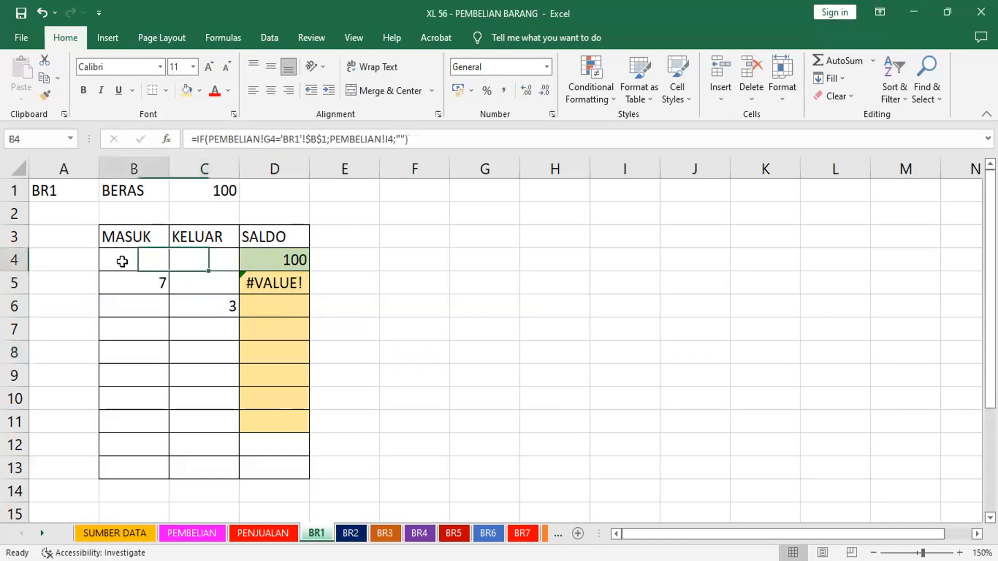
left_click(202, 287)
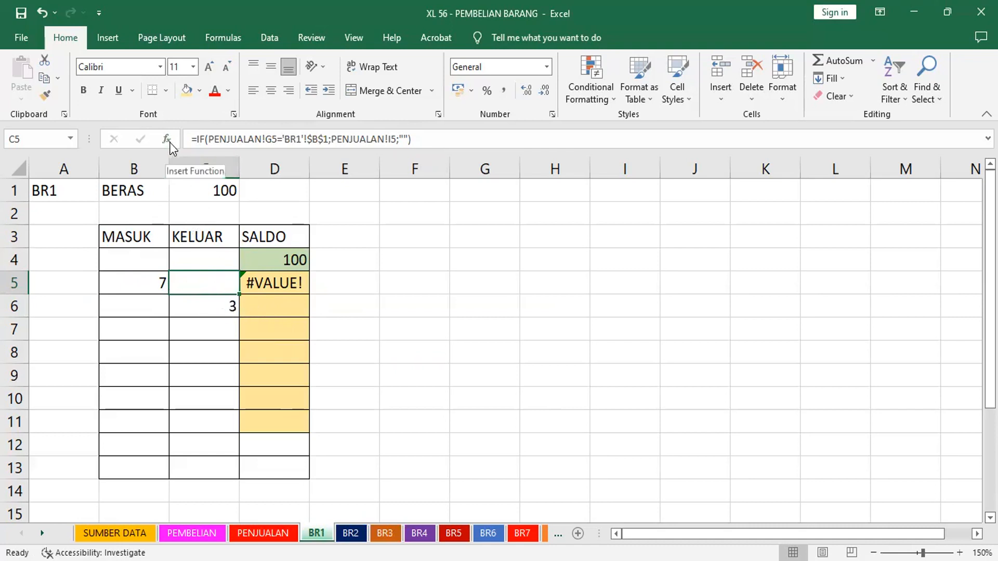
Change the false value of the IF formula in KELUAR cell C4 to 0.
left_click(216, 253)
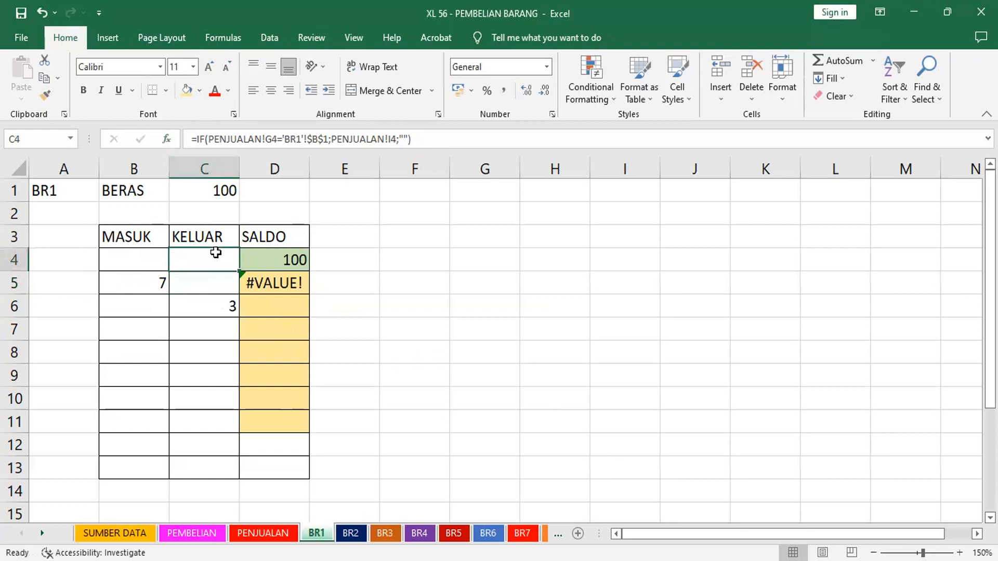
left_click(167, 139)
left_click(685, 341)
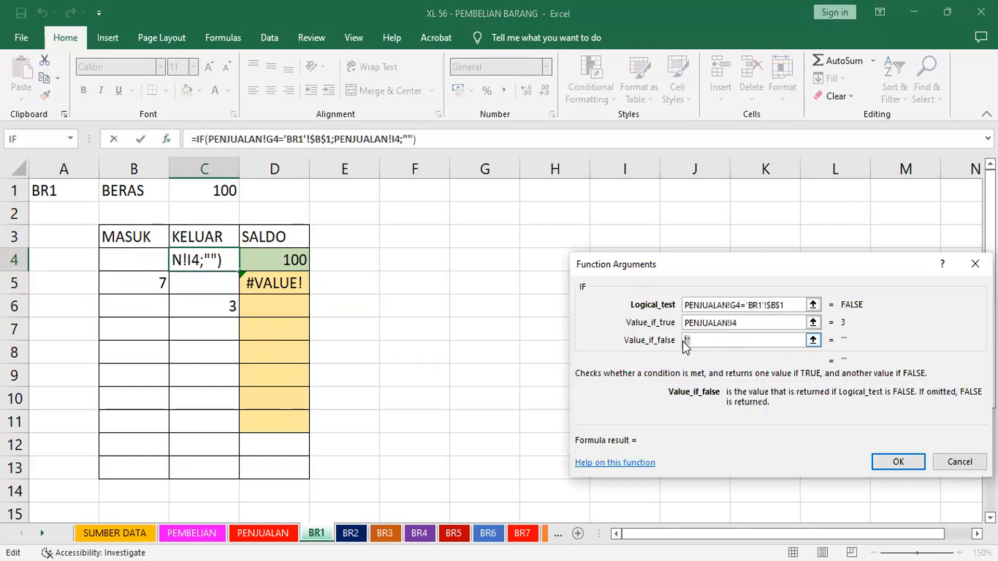
type("0")
key("Return")
Clear the SALDO formulas in cells D4 and D5 and check the formula in MASUK cell B4.
left_click(260, 260)
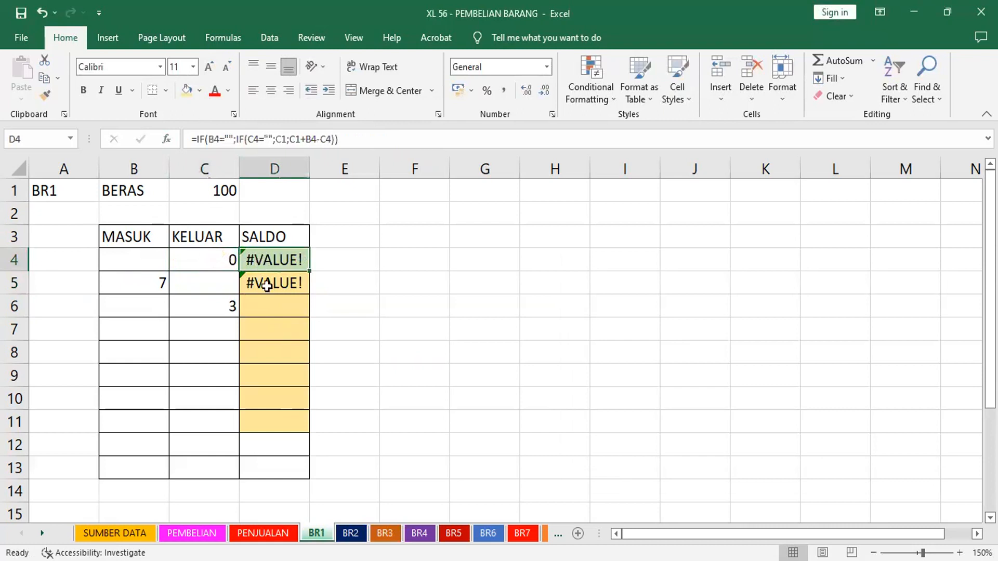
left_click(266, 283, "shift")
key("Delete")
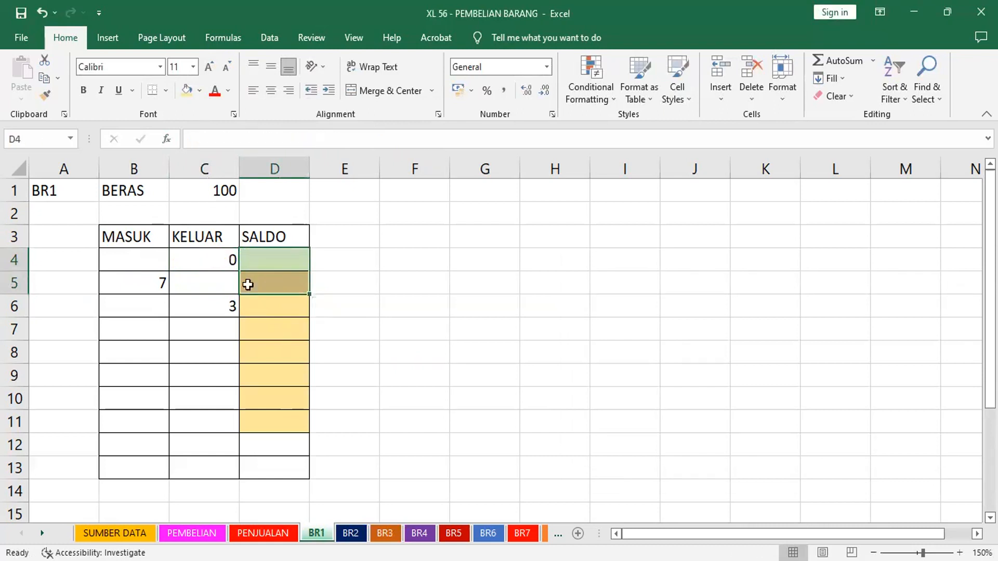
left_click(154, 265)
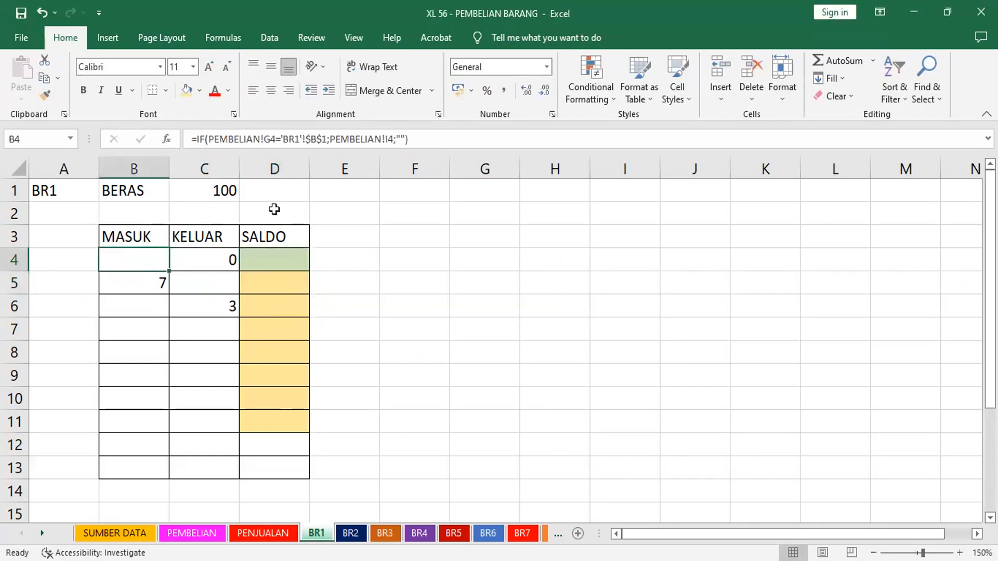
Fill the KELUAR formula from C4 down to C11 and apply Comma Style to the range.
left_click(221, 259)
left_click_drag(239, 271, 242, 434)
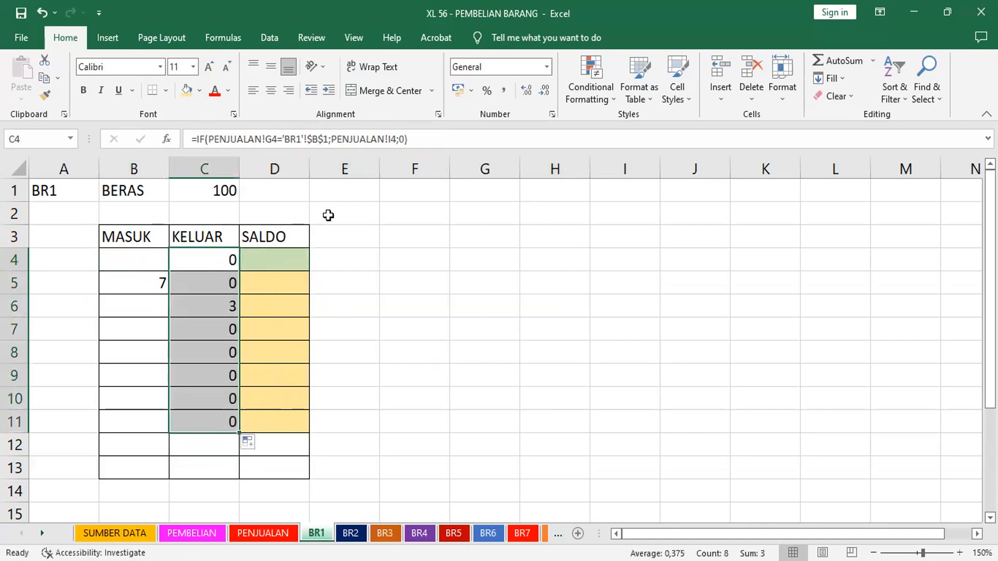
left_click(506, 91)
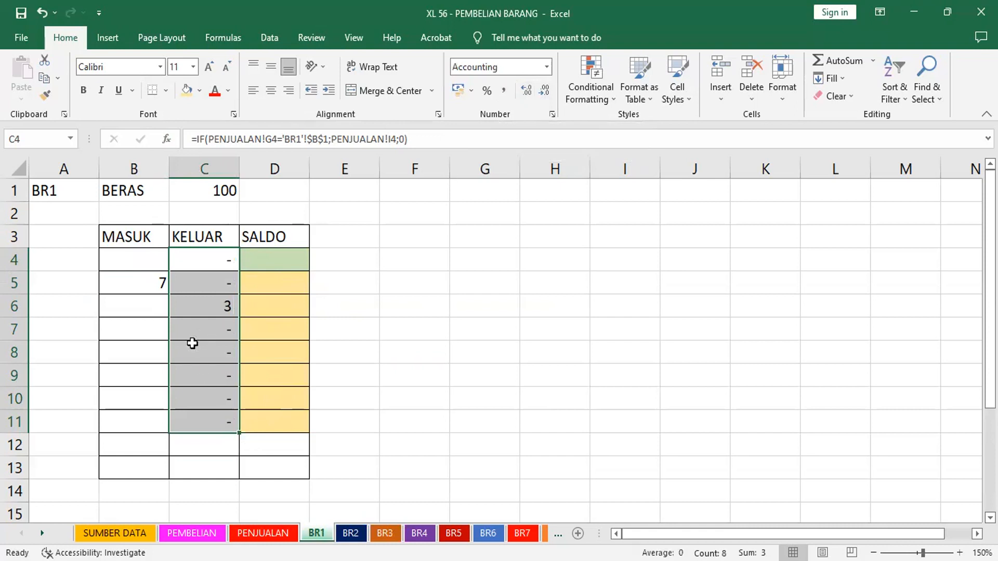
Make the MASUK IF formulas in B4:B11 return 0 as their false value, and format the range with Comma Style.
left_click(155, 265)
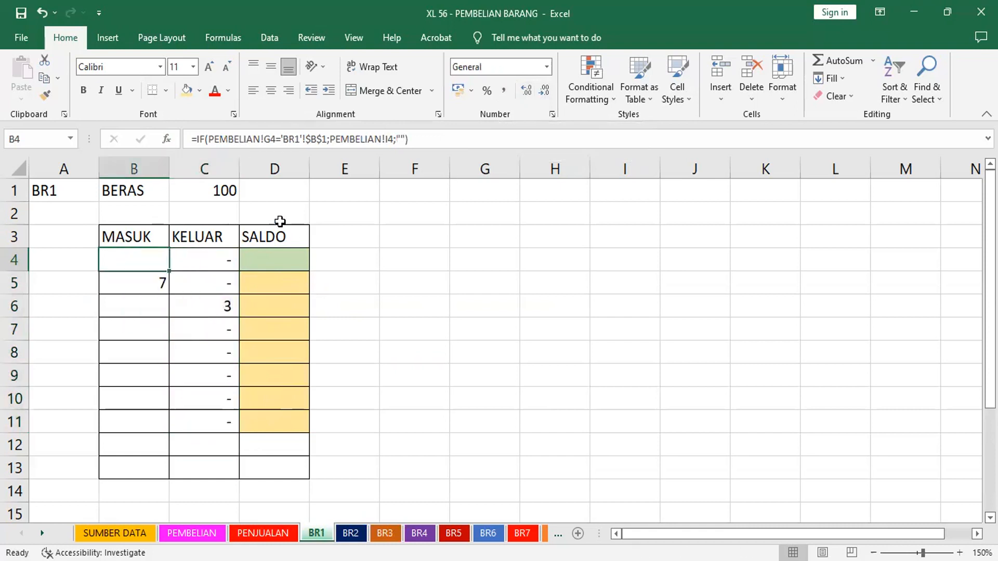
left_click(165, 139)
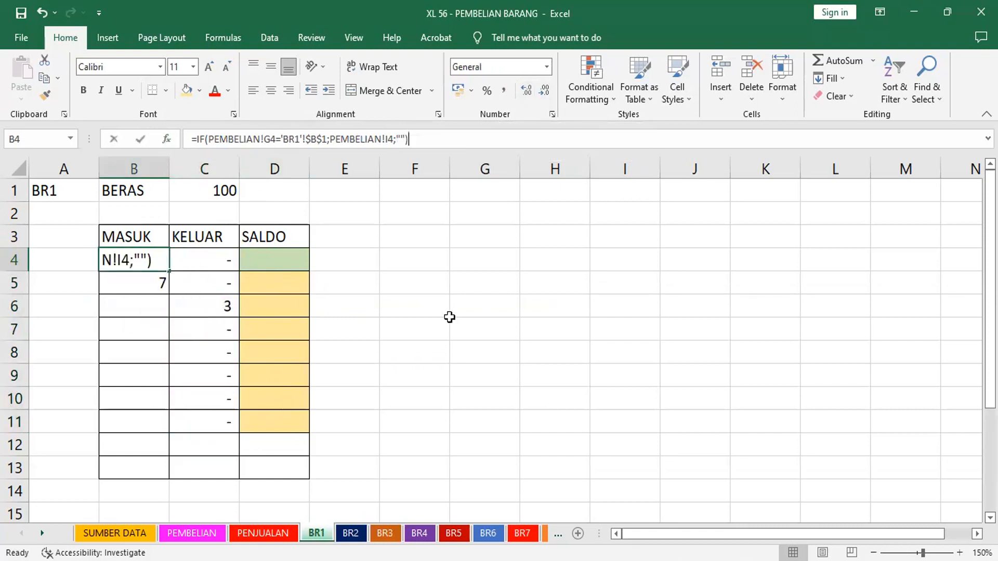
left_click(685, 339)
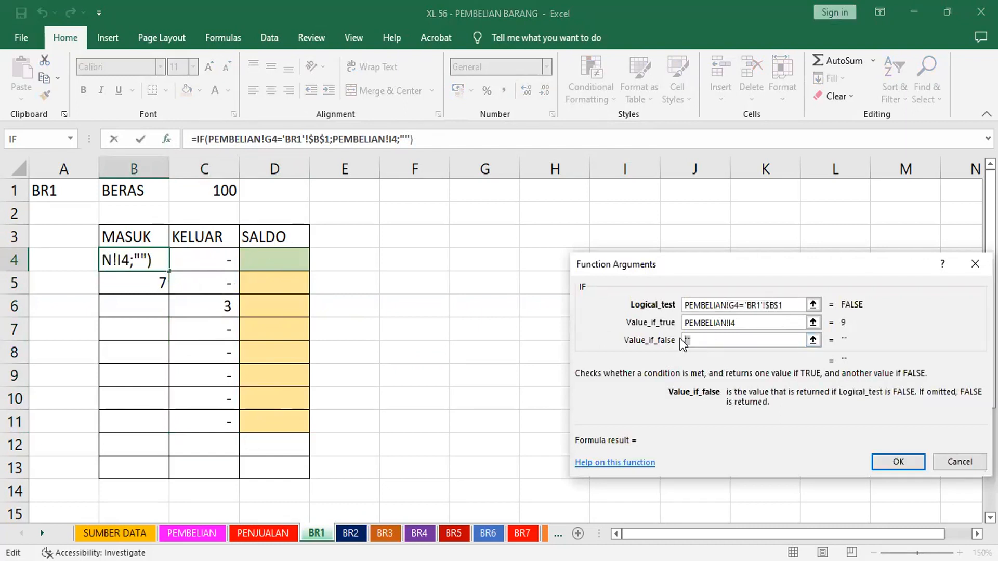
type("0")
key("Return")
left_click_drag(169, 271, 179, 424)
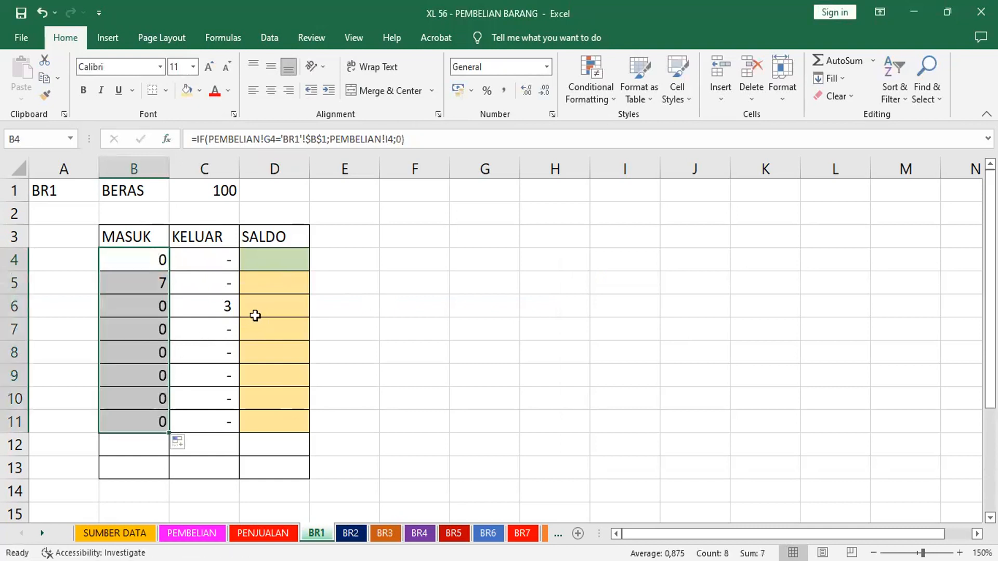
left_click(504, 92)
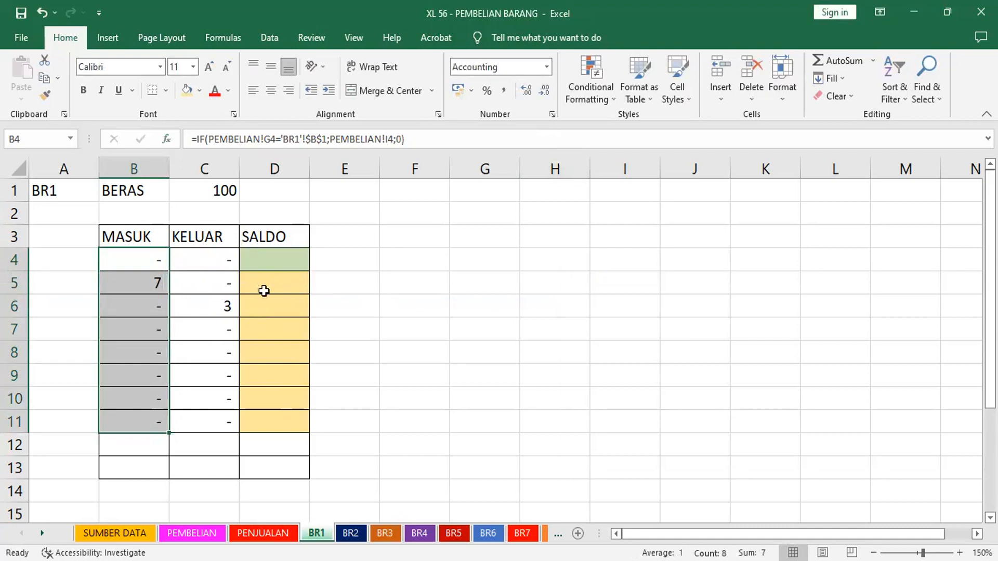
Start a new IF function in SALDO cell D4 with the logical test B4=0.
left_click(263, 258)
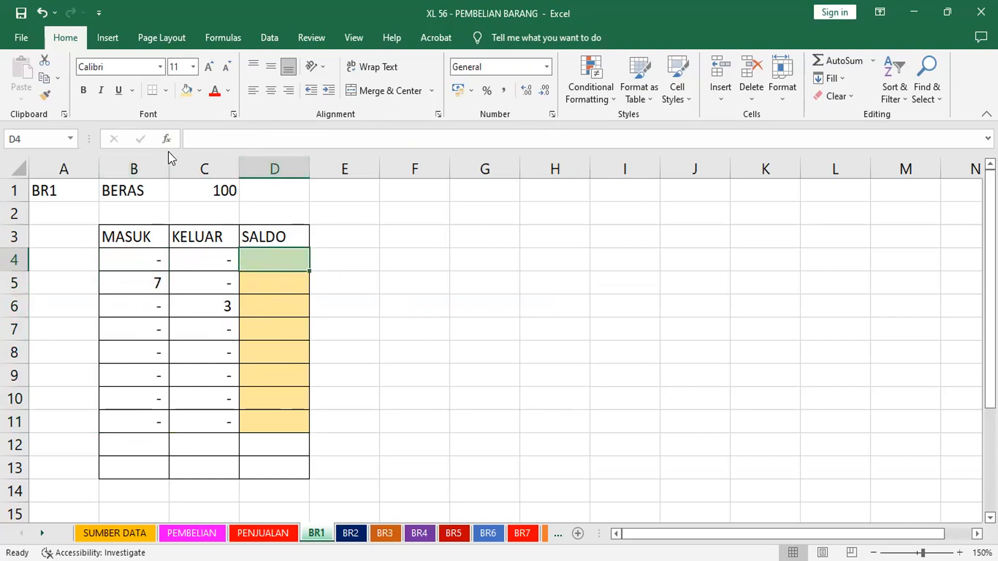
left_click(167, 139)
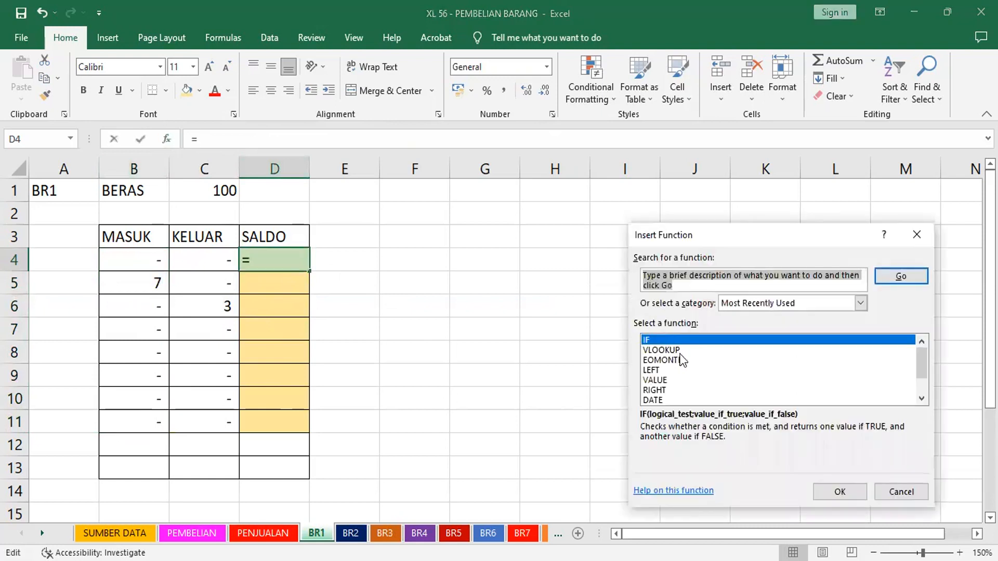
left_click(839, 491)
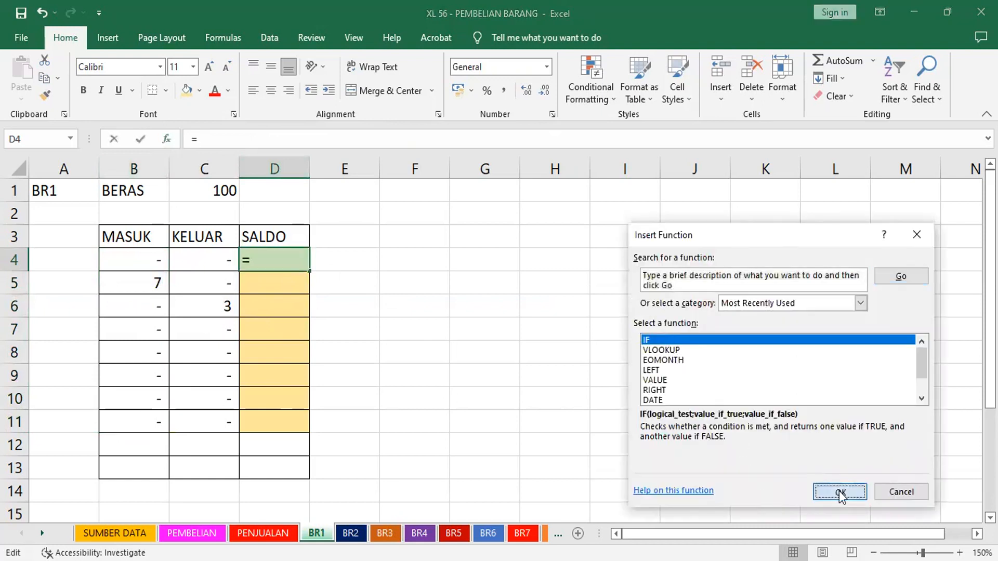
left_click(116, 254)
type("=0")
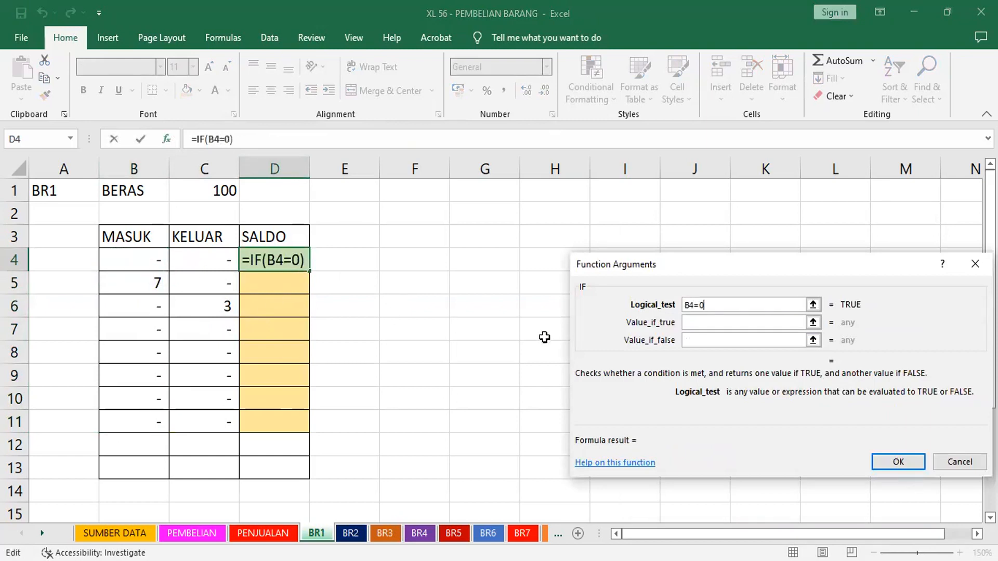
Nest an IF as the true value of D4's formula, testing C4=0 and returning C1 when true.
left_click(720, 320)
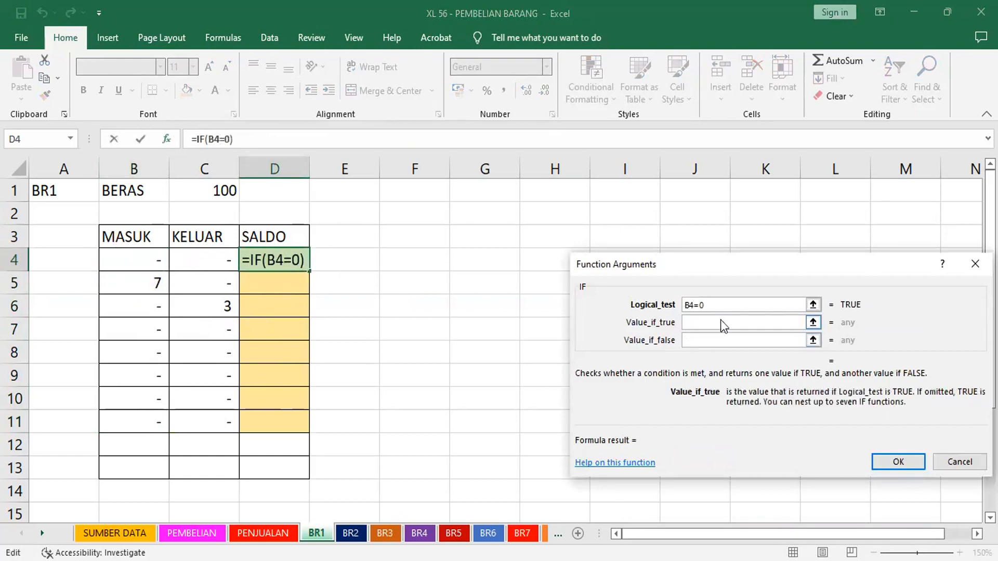
left_click(71, 139)
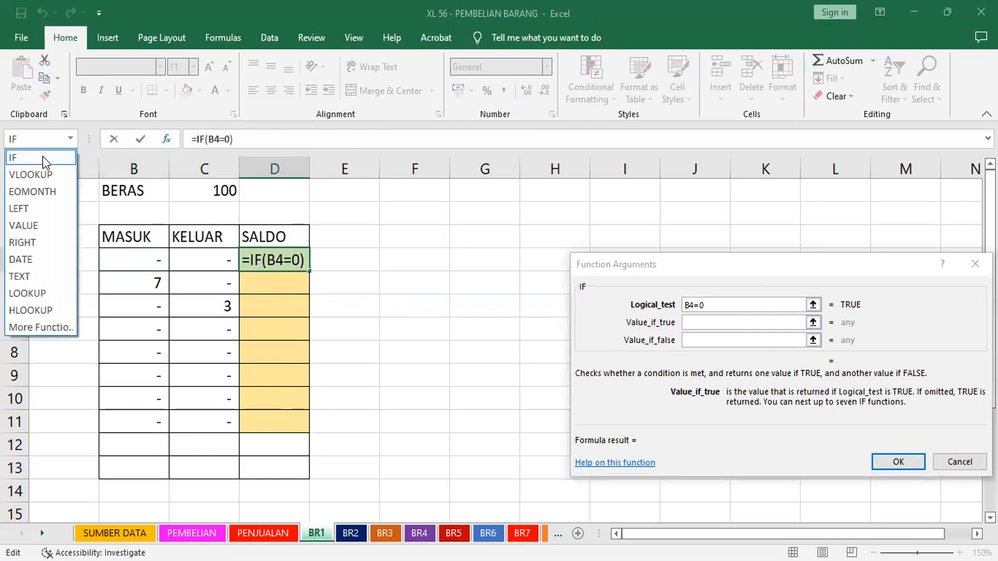
left_click(43, 157)
left_click(214, 263)
type("=0")
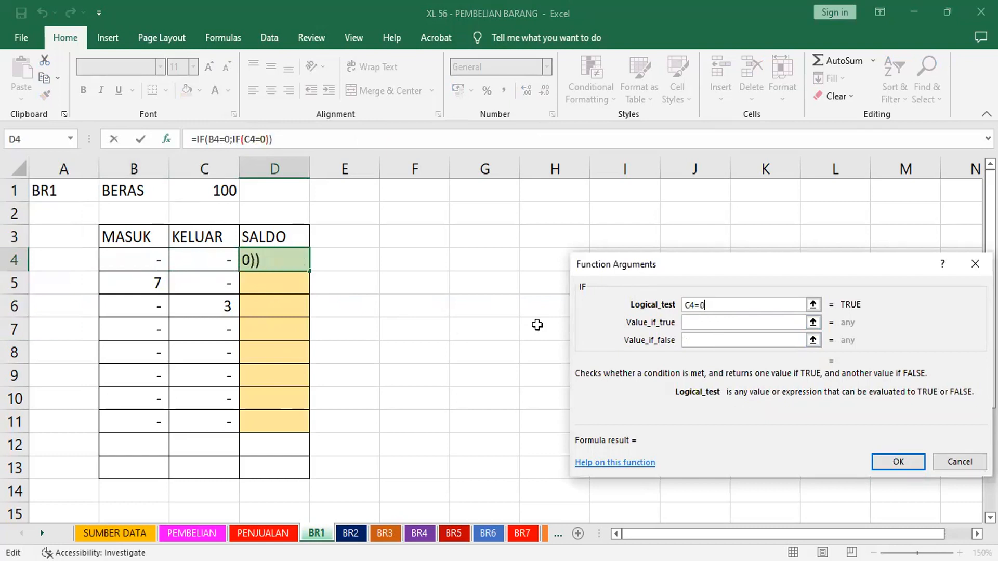
left_click(749, 319)
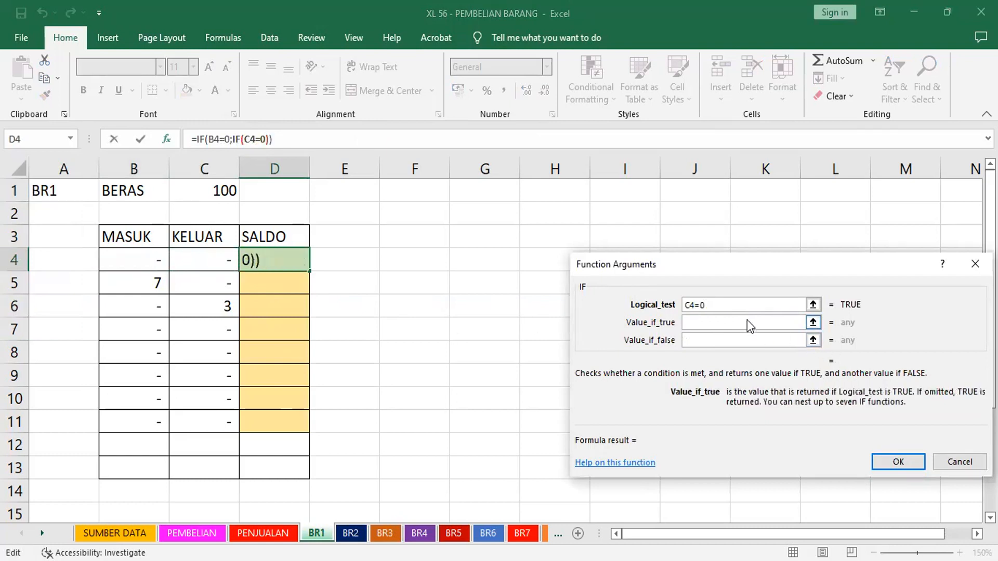
left_click(223, 193)
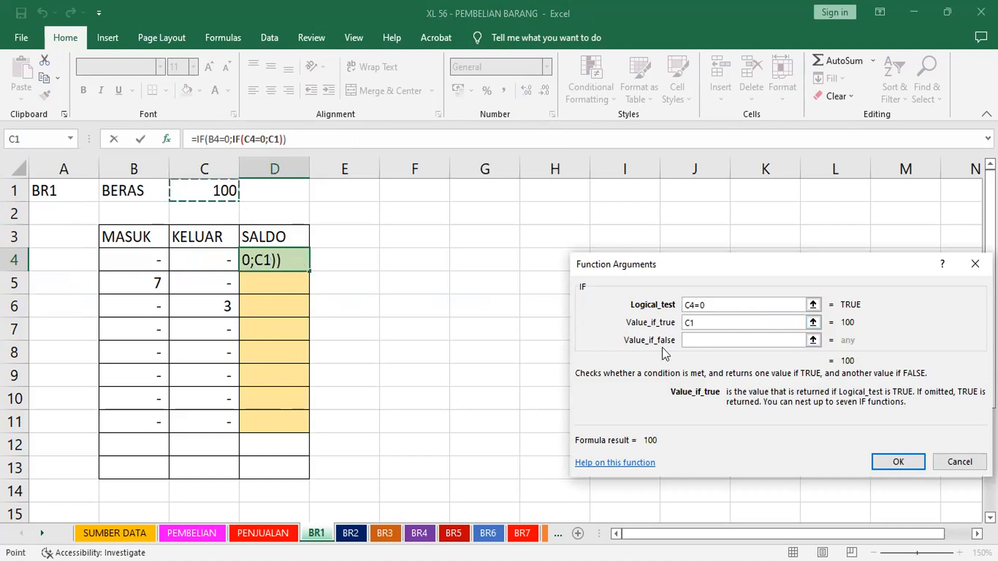
Set the false value of the nested IF in D4 to C1+B4-C4.
left_click(707, 342)
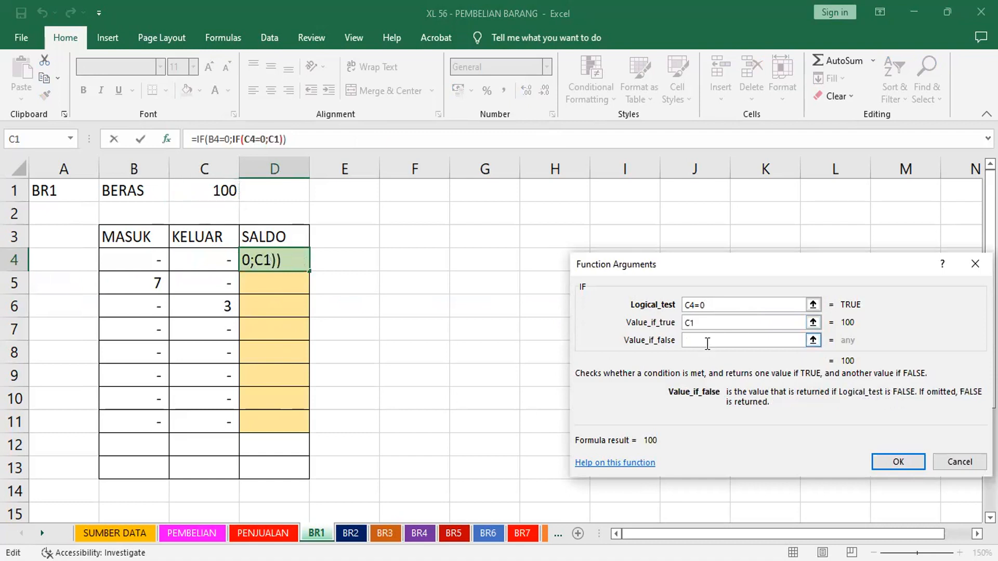
left_click(222, 192)
type("+")
left_click(129, 262)
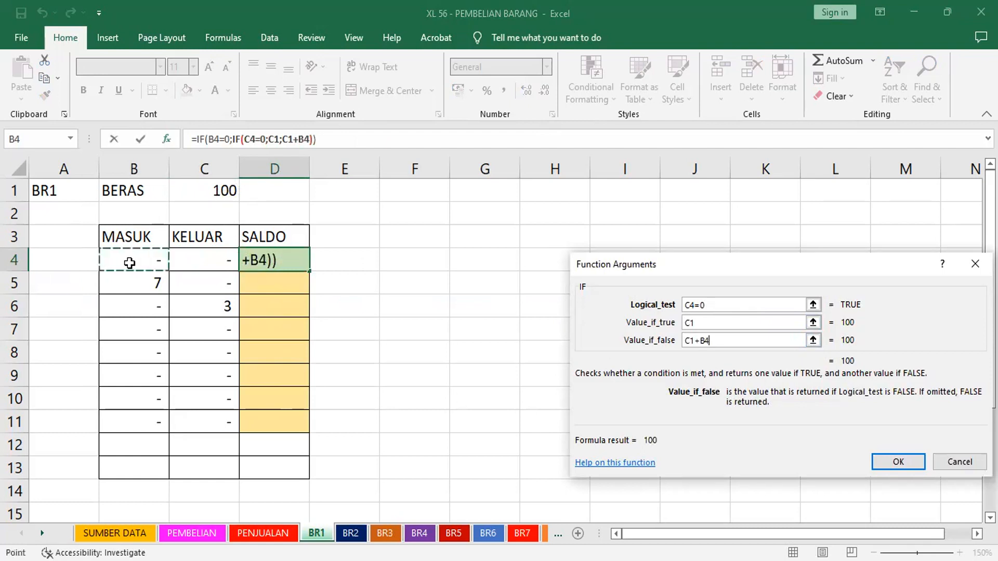
type("-")
left_click(210, 260)
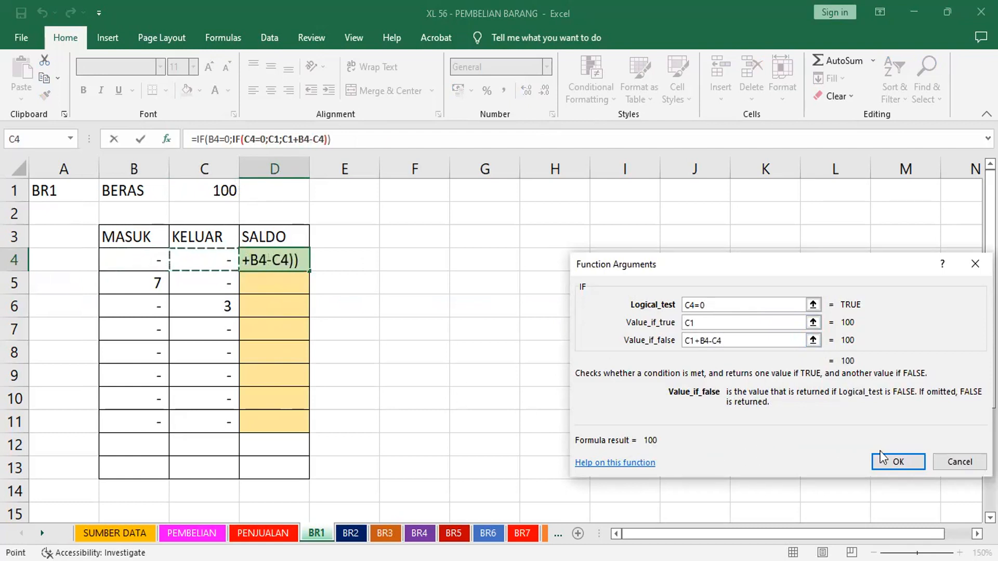
Finish the nested IF formula in D4 and enter the running balance formula =D4+B5-C5 in SALDO cell D5.
left_click(890, 462)
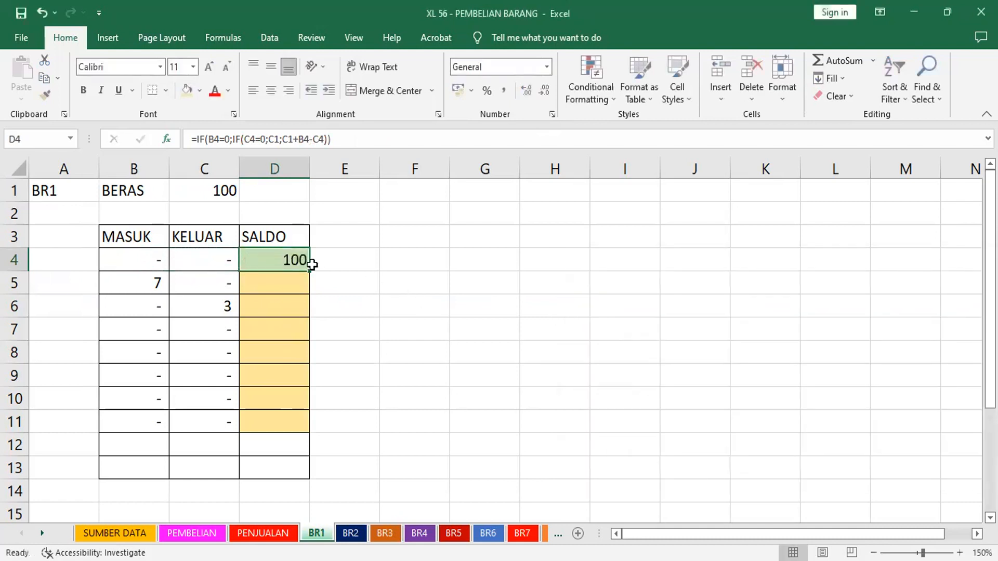
left_click(280, 285)
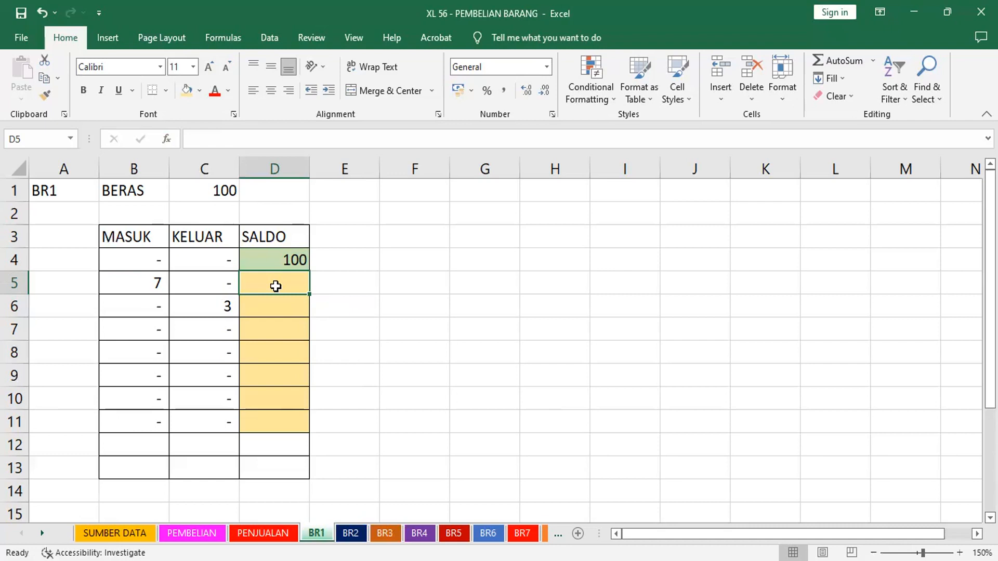
type("=")
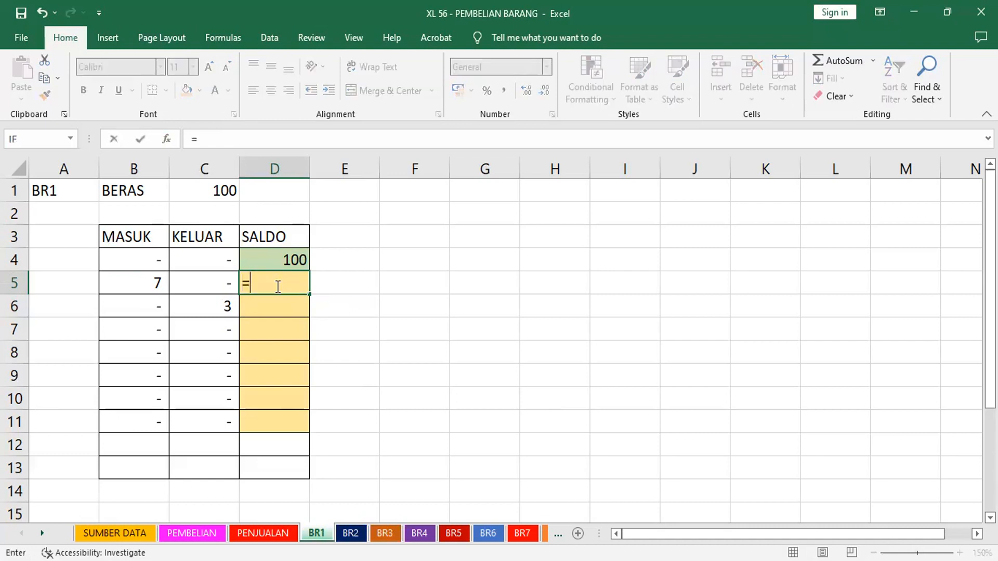
left_click(292, 260)
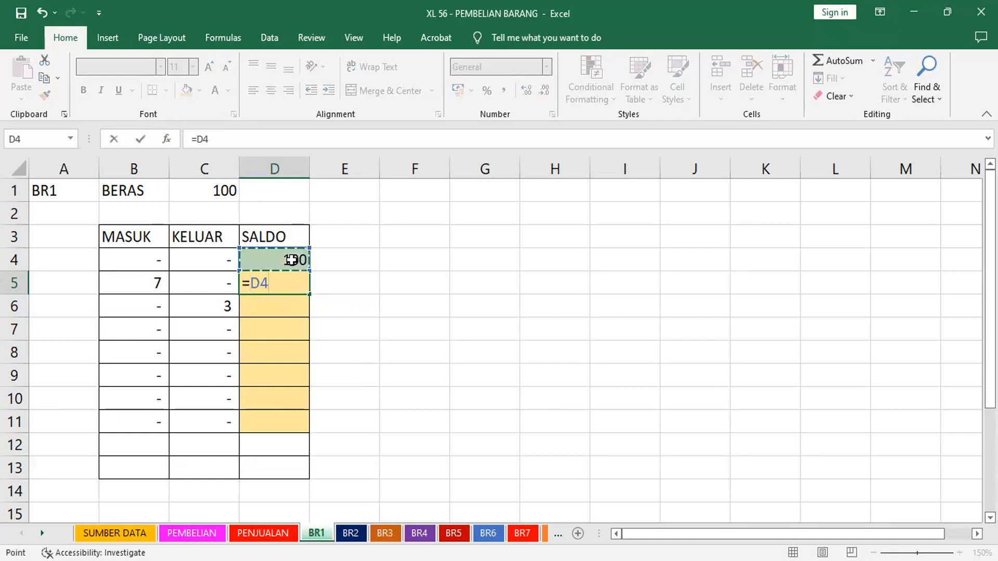
type("+")
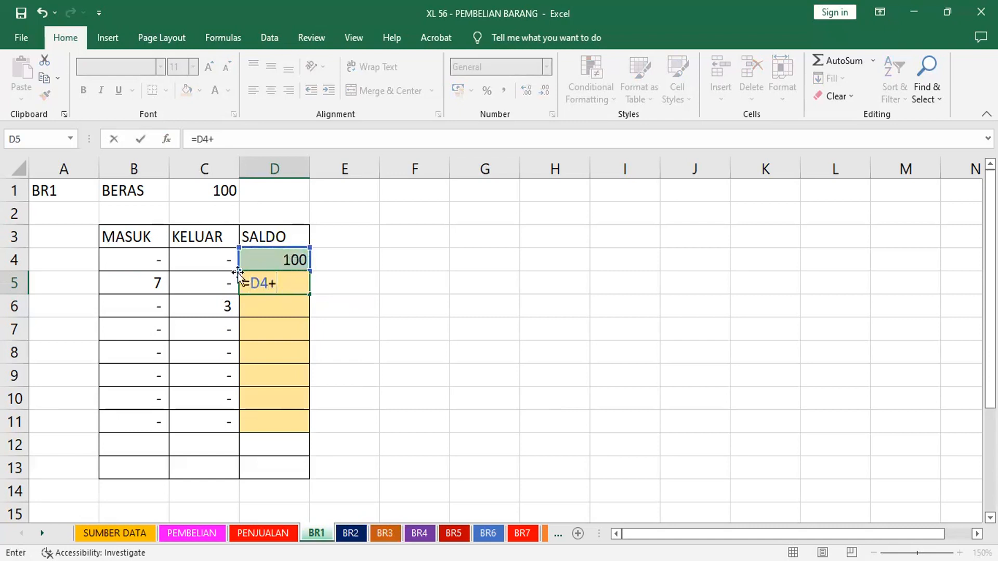
left_click(115, 282)
type("-")
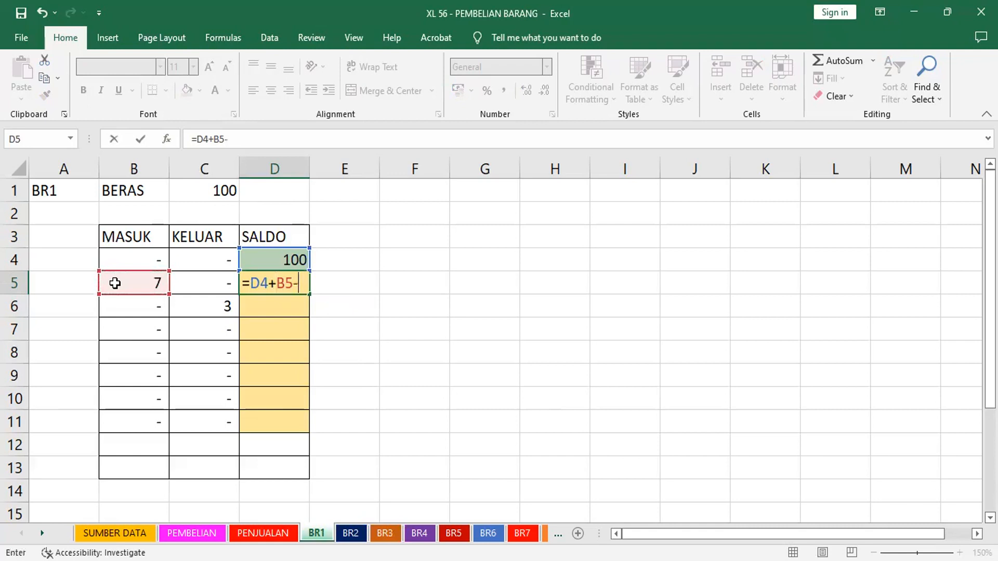
left_click(202, 289)
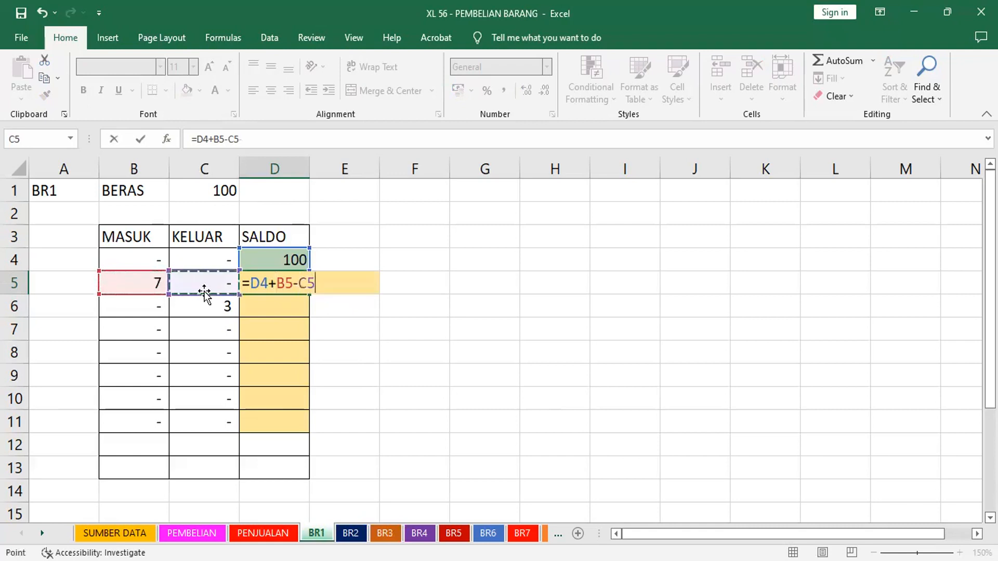
key("Return")
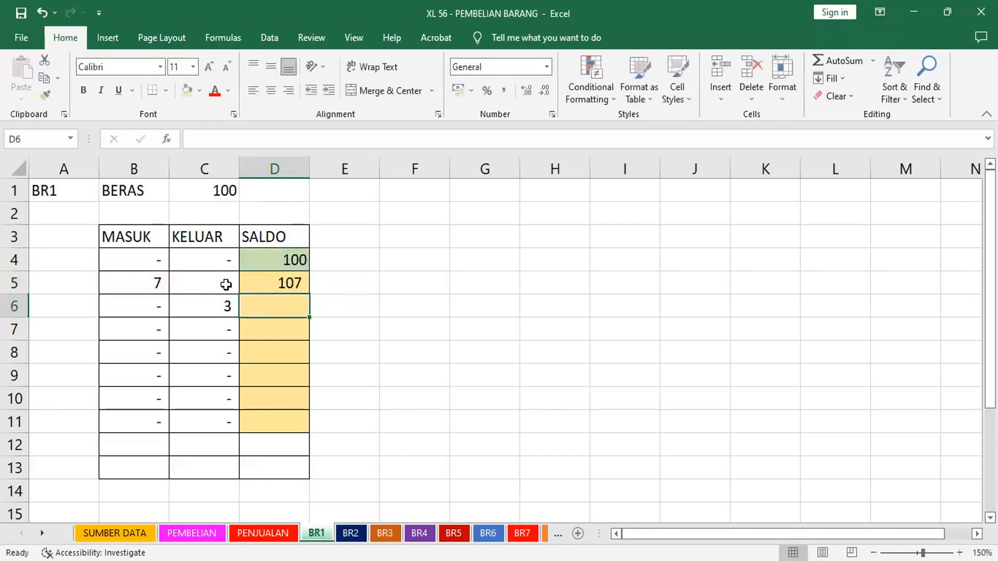
Copy the running balance formula from D5 down the SALDO column through D11.
left_click(217, 191)
left_click(159, 279)
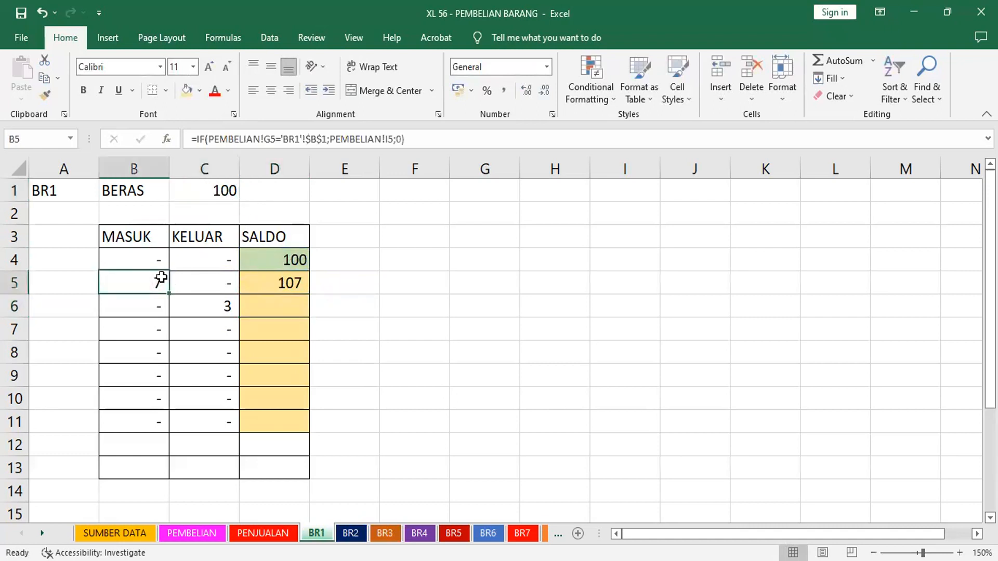
left_click(289, 281)
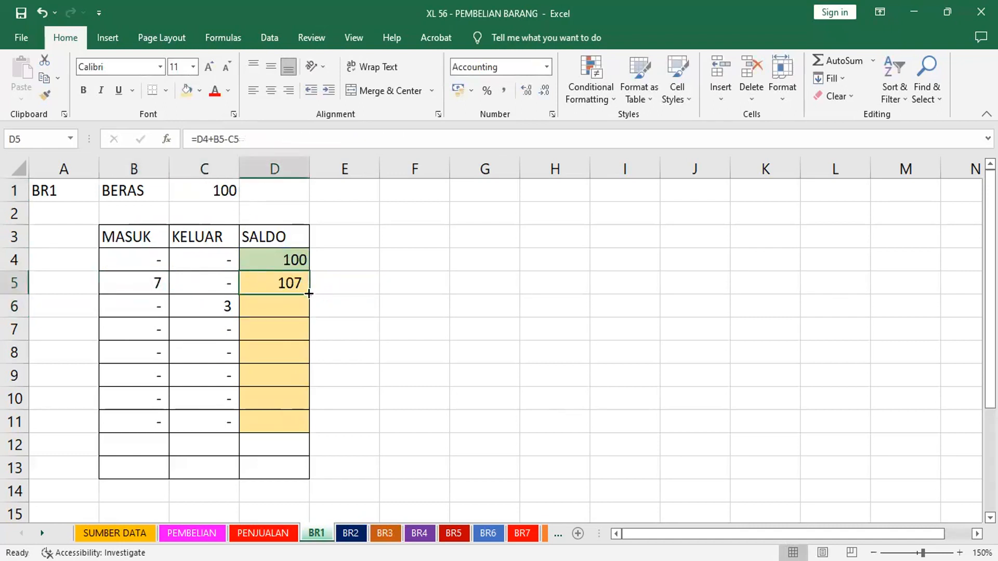
left_click_drag(309, 293, 286, 439)
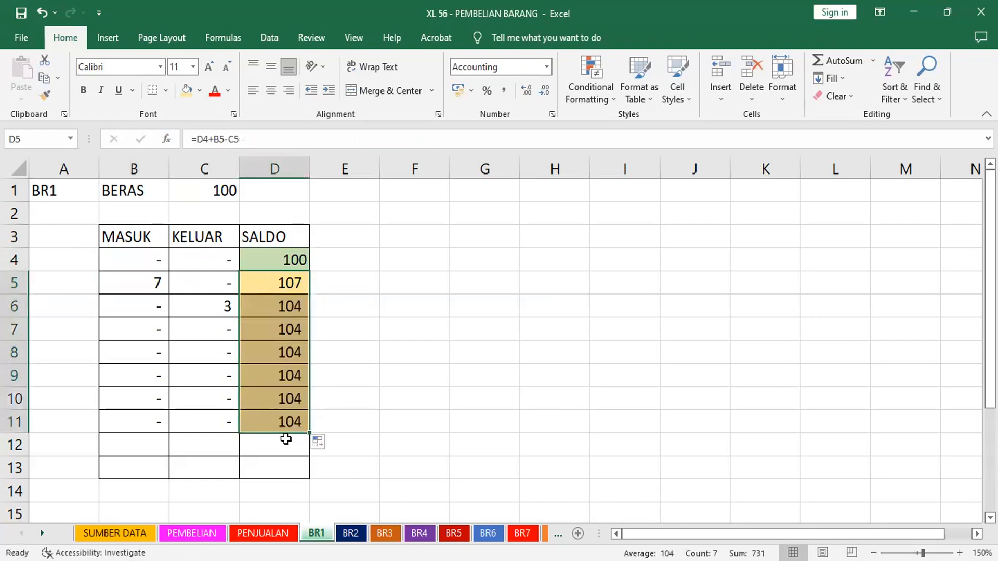